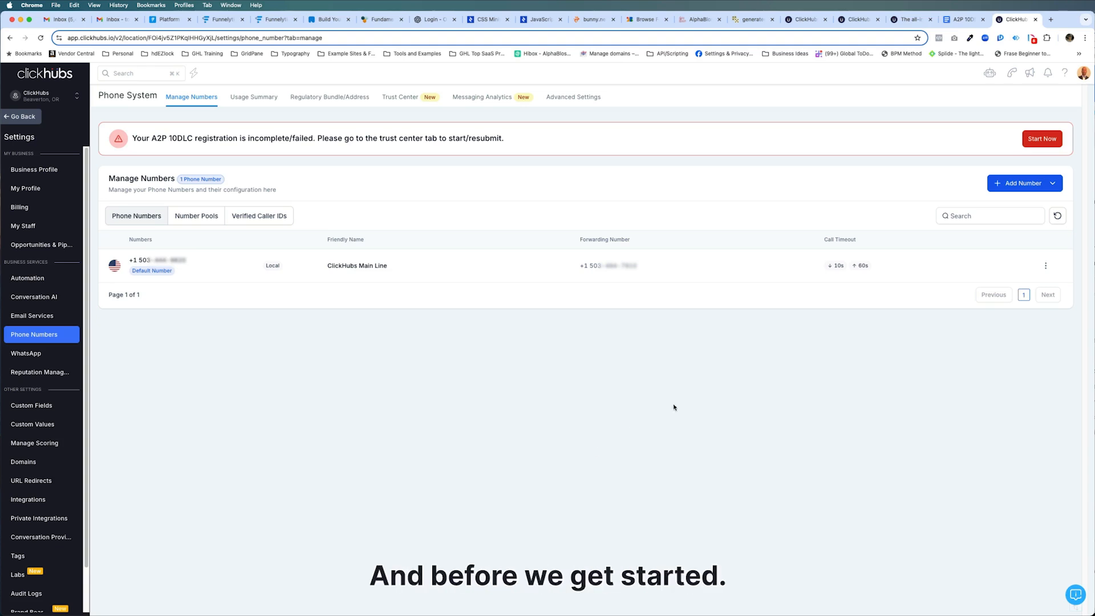
# Review the A2P 10DLC Campaign Template document's notes, sample messages, consent section and opt-in disclaimer.
pyautogui.click(960, 22)
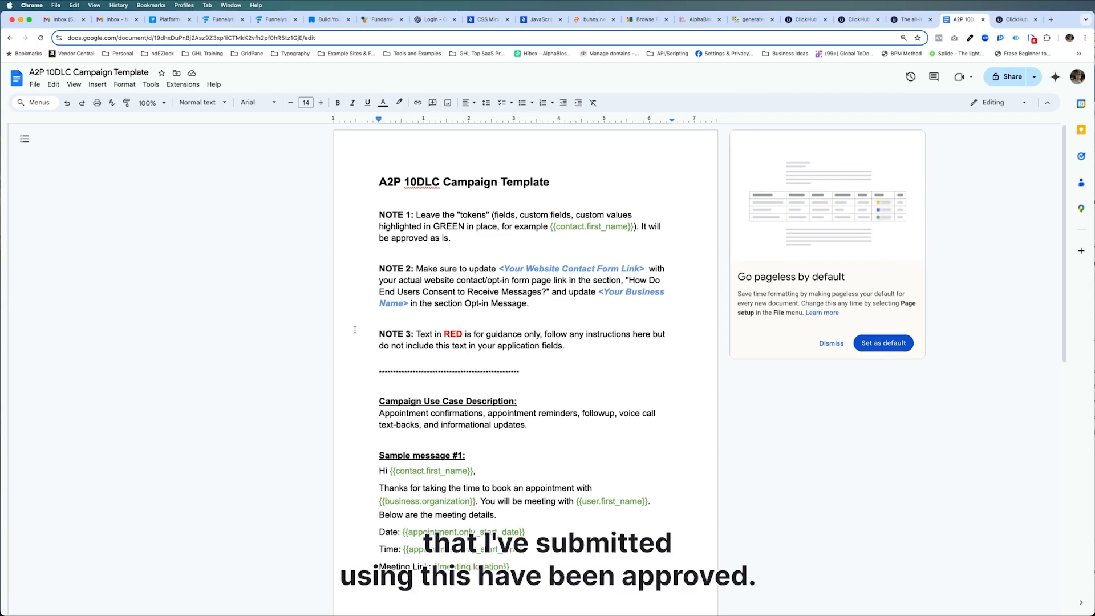
pyautogui.scroll(-8, 354, 329)
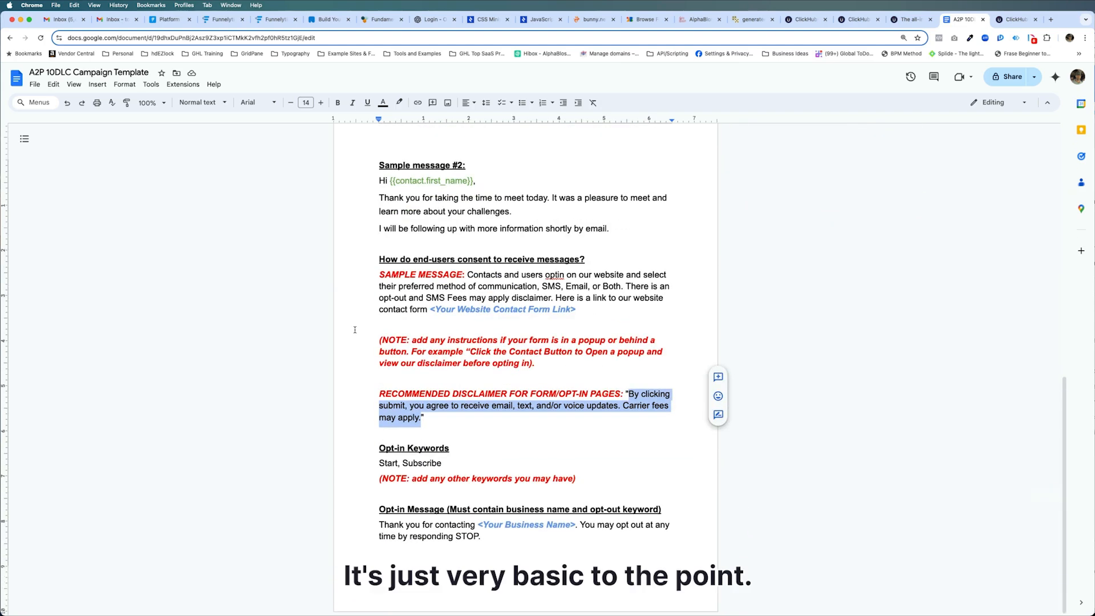
pyautogui.scroll(9, 354, 325)
pyautogui.click(378, 280)
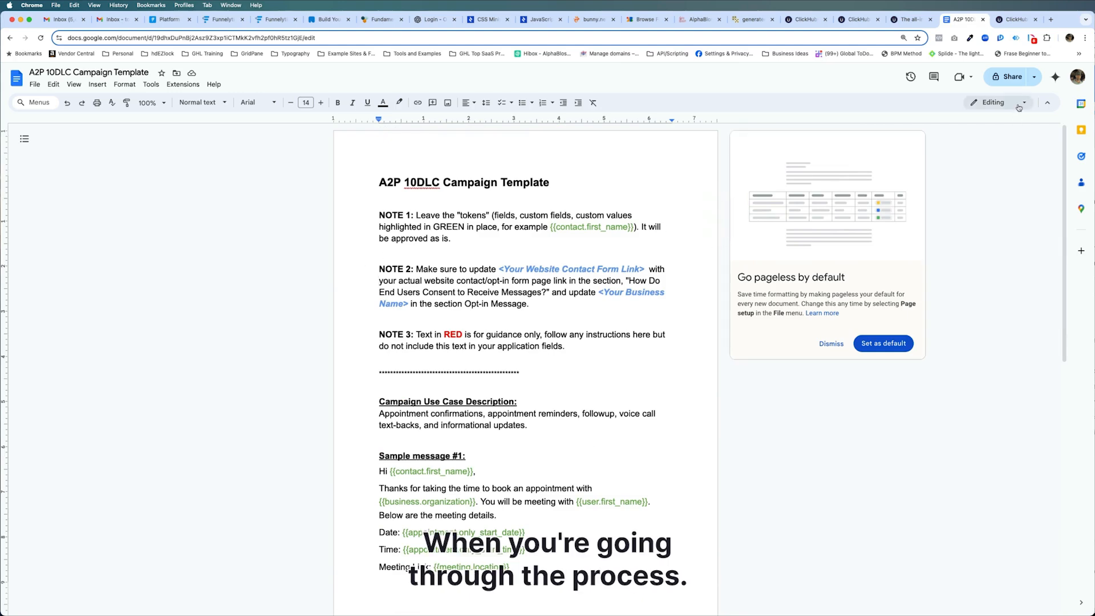
pyautogui.click(1016, 20)
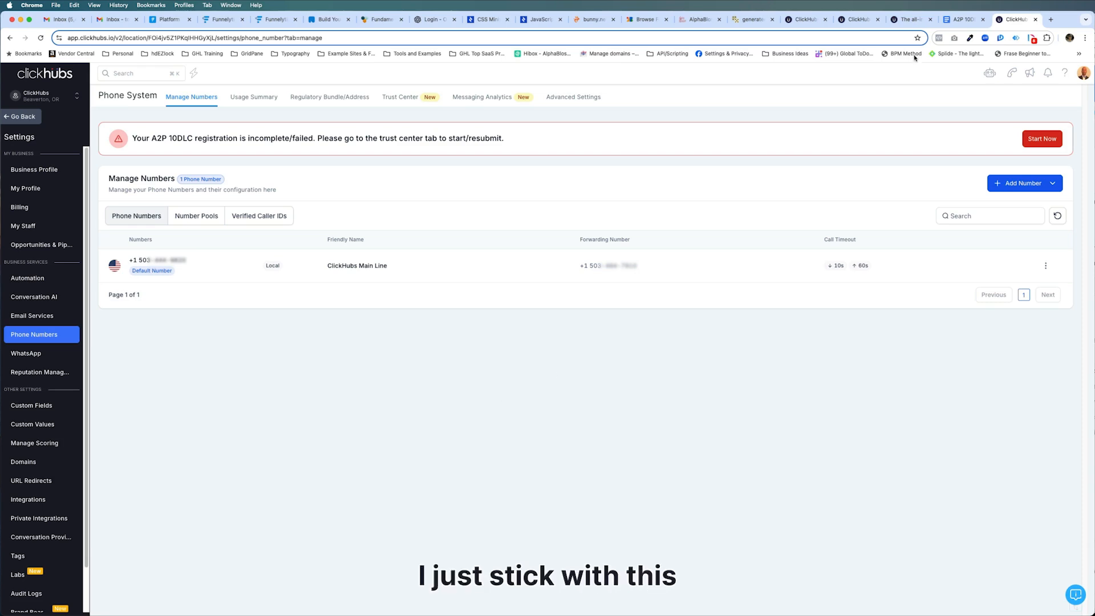
pyautogui.click(964, 20)
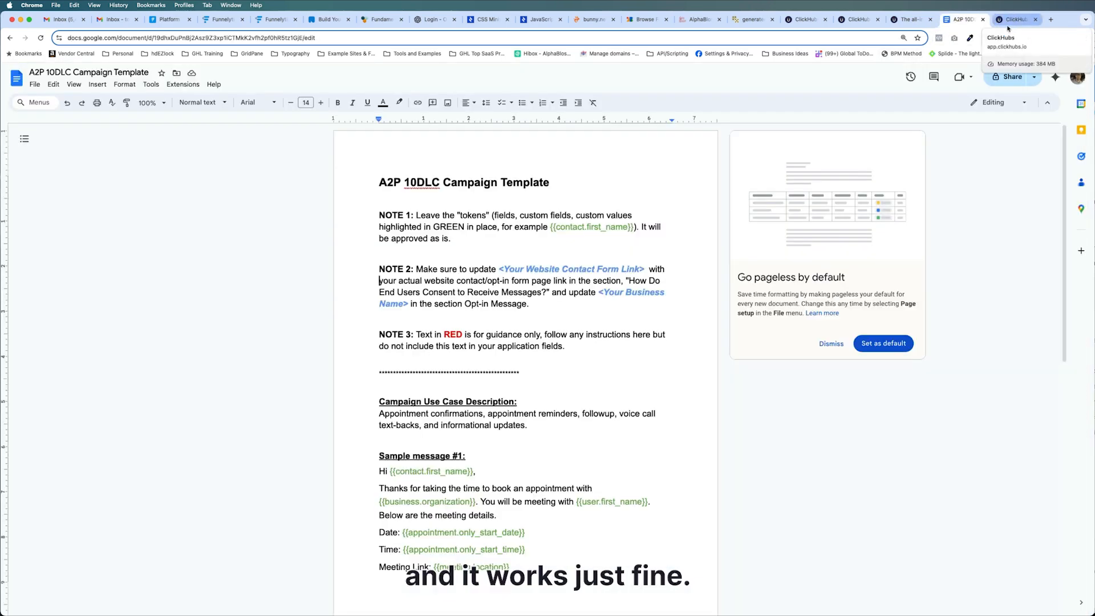
pyautogui.scroll(-3, 528, 297)
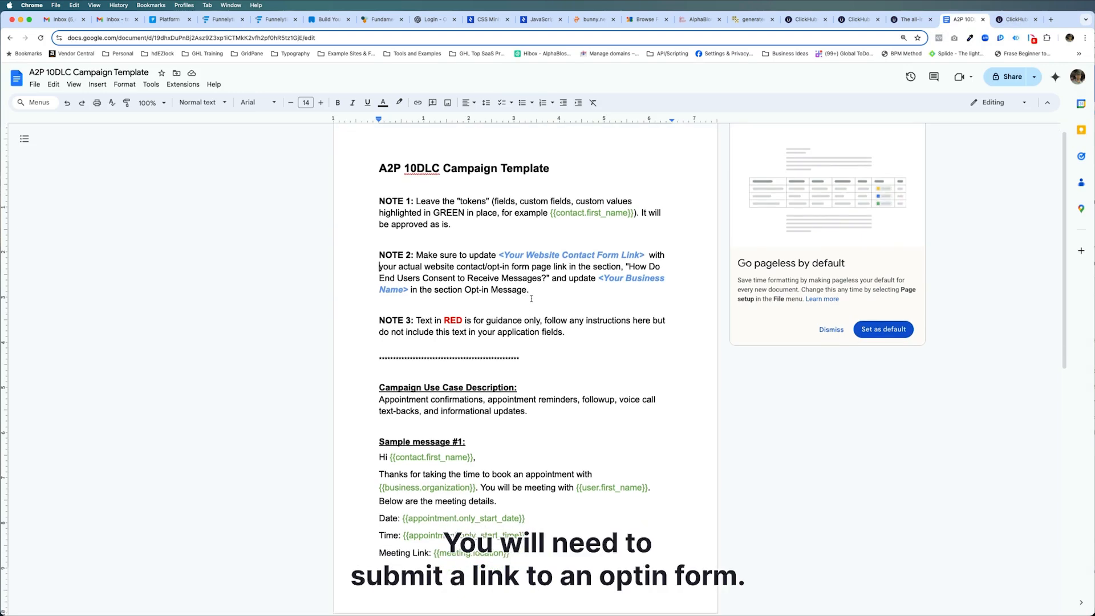
pyautogui.scroll(-1, 529, 297)
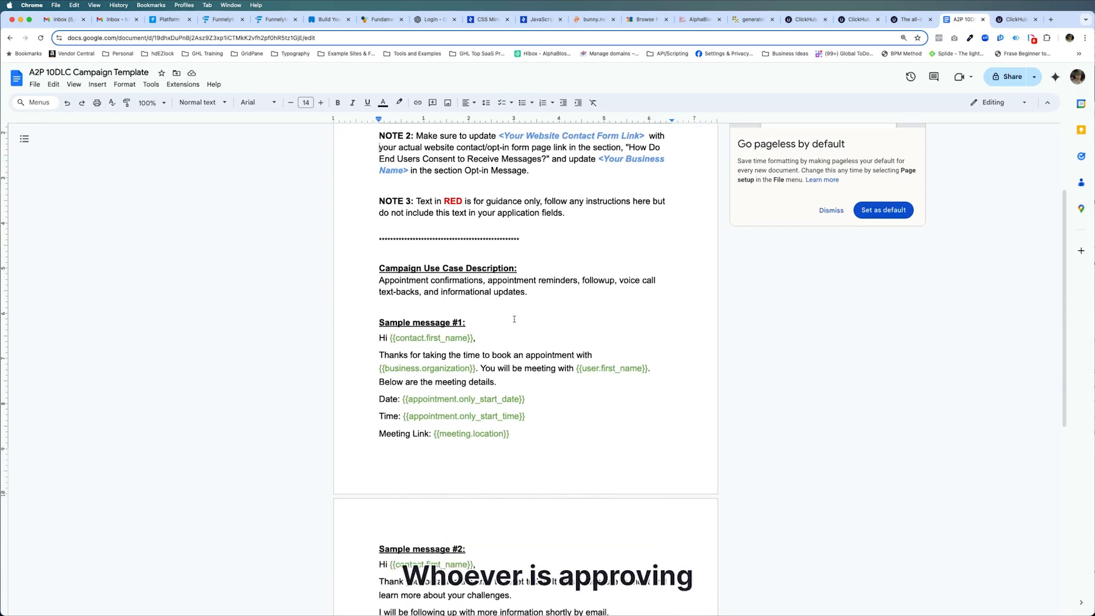
pyautogui.scroll(-4, 514, 319)
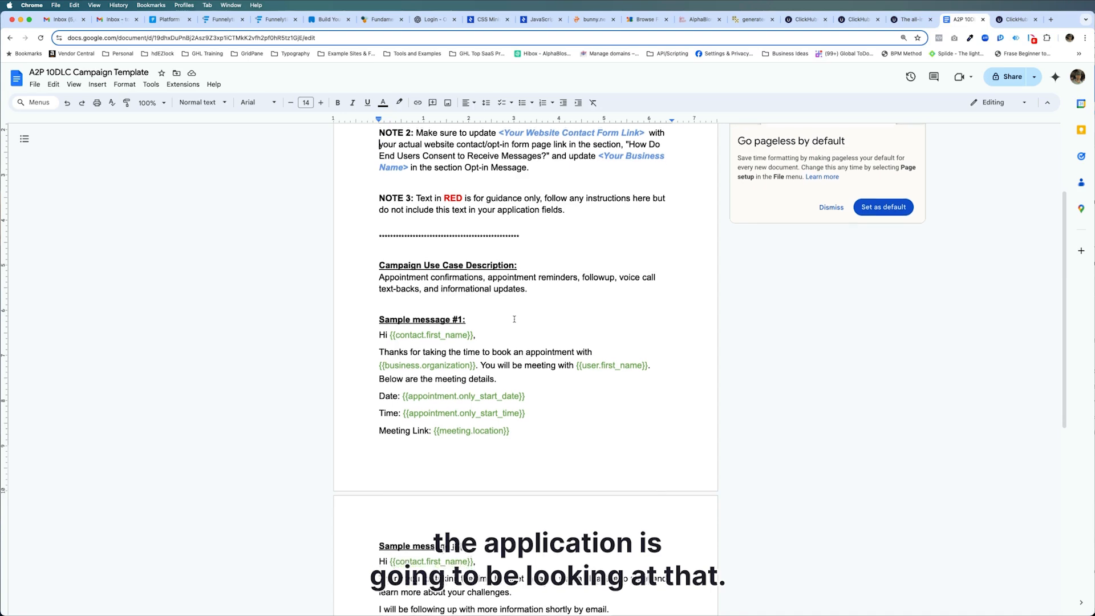
pyautogui.scroll(-6, 513, 318)
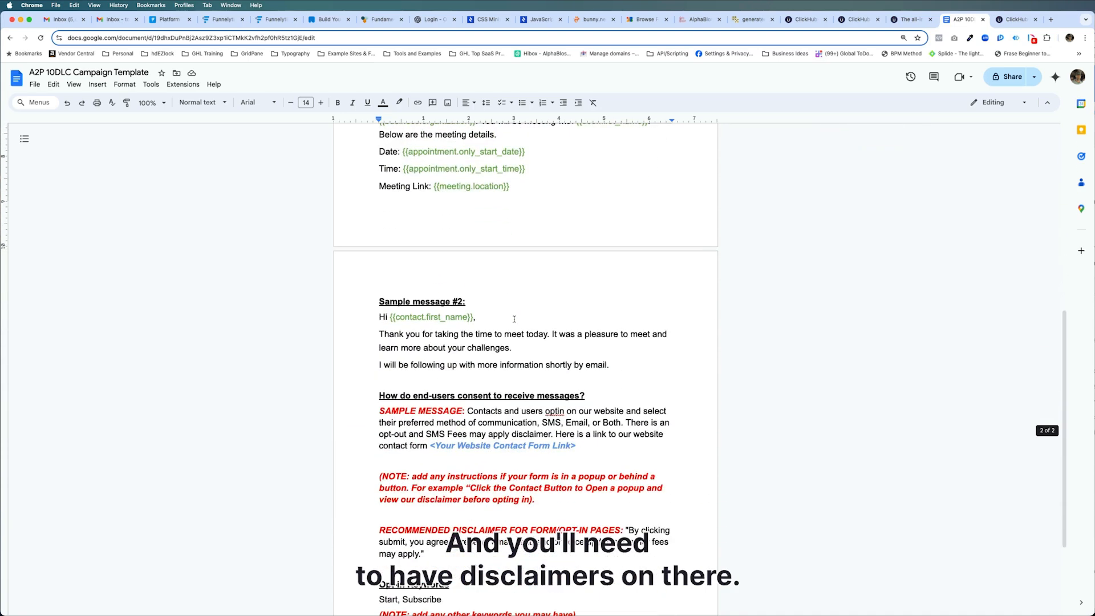
pyautogui.scroll(-1, 516, 313)
pyautogui.scroll(-1, 515, 313)
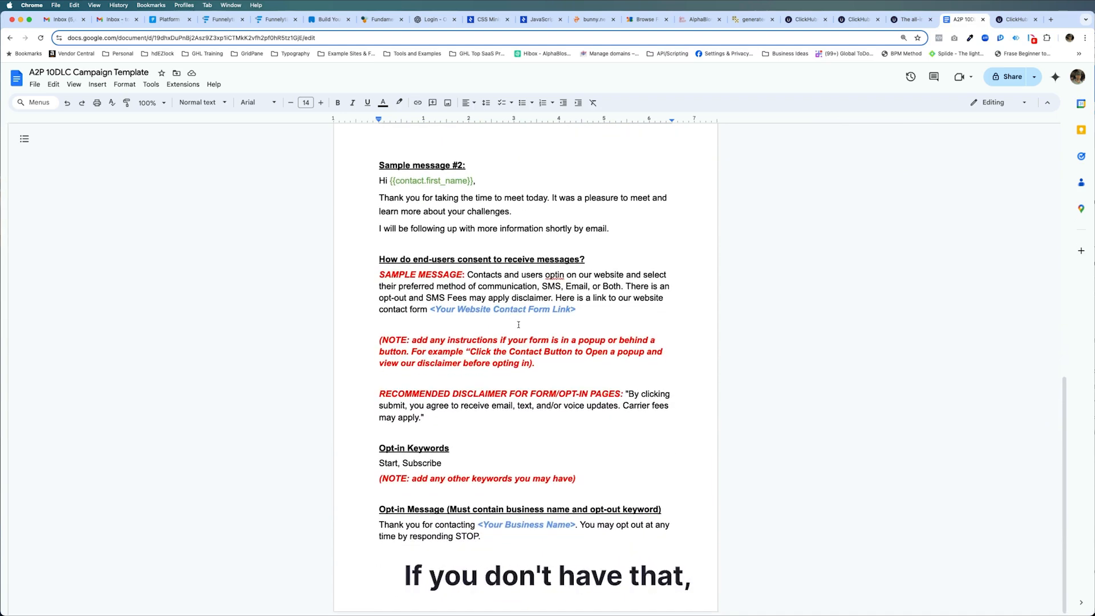
pyautogui.scroll(5, 519, 324)
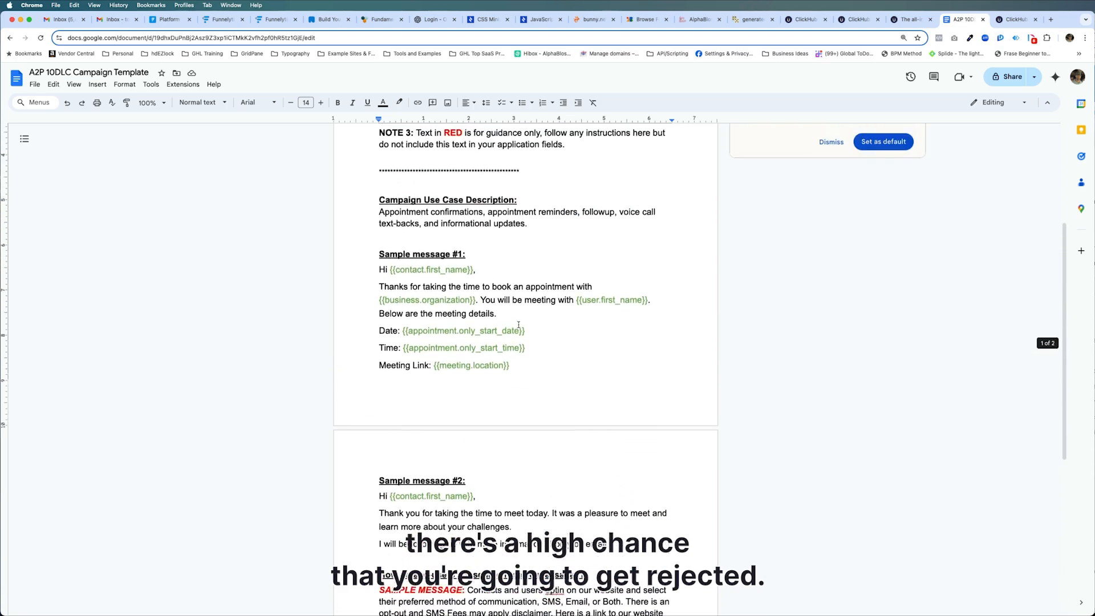
pyautogui.scroll(4, 518, 324)
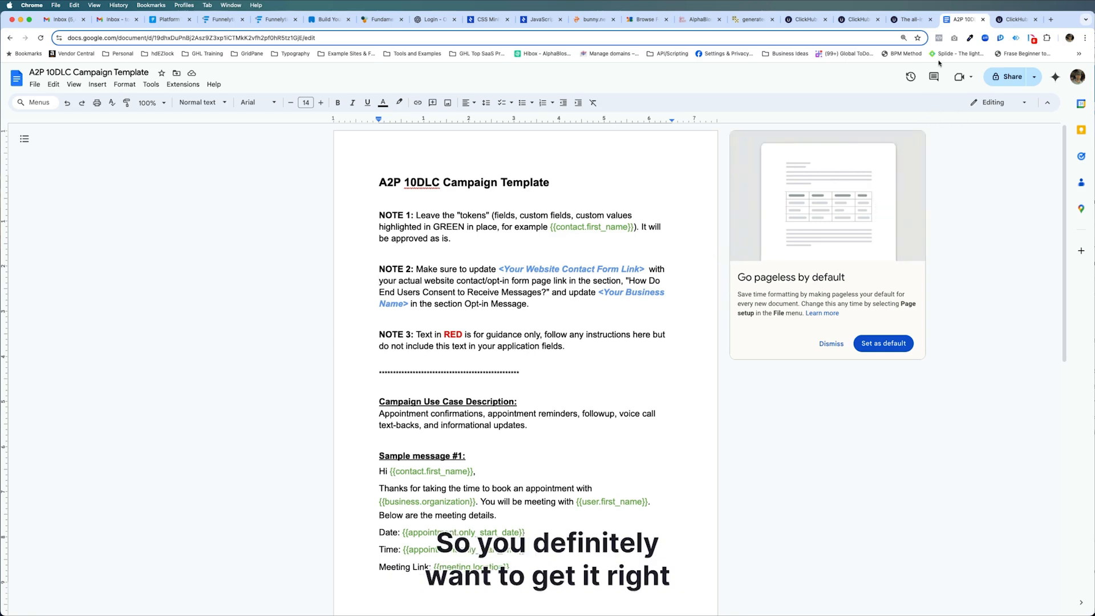
# Return to the ClickHubs account and open the Phone Numbers settings.
pyautogui.click(1019, 22)
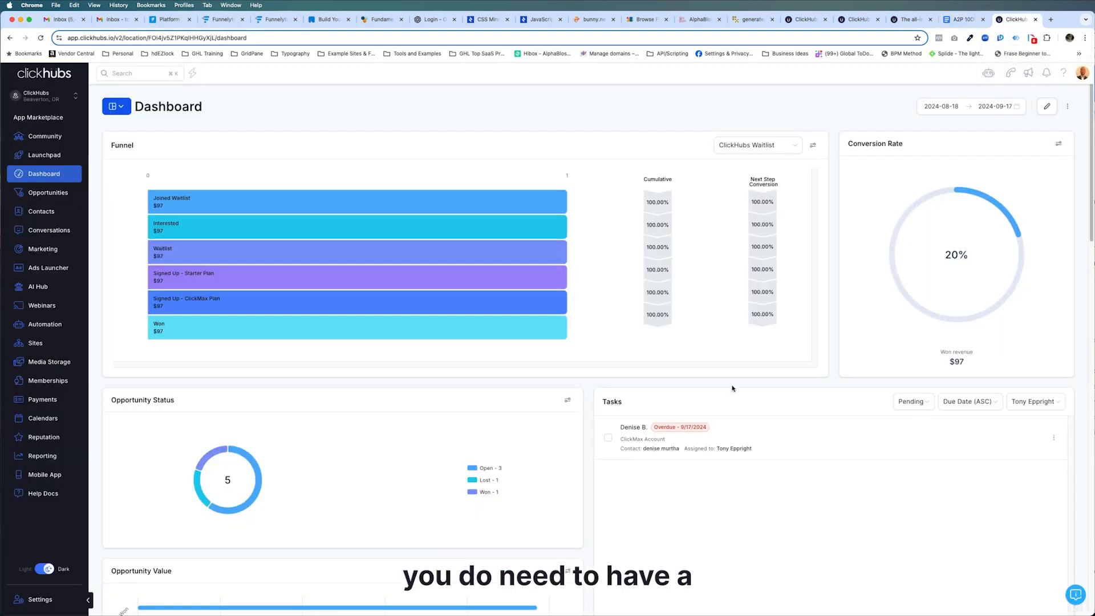
pyautogui.click(38, 600)
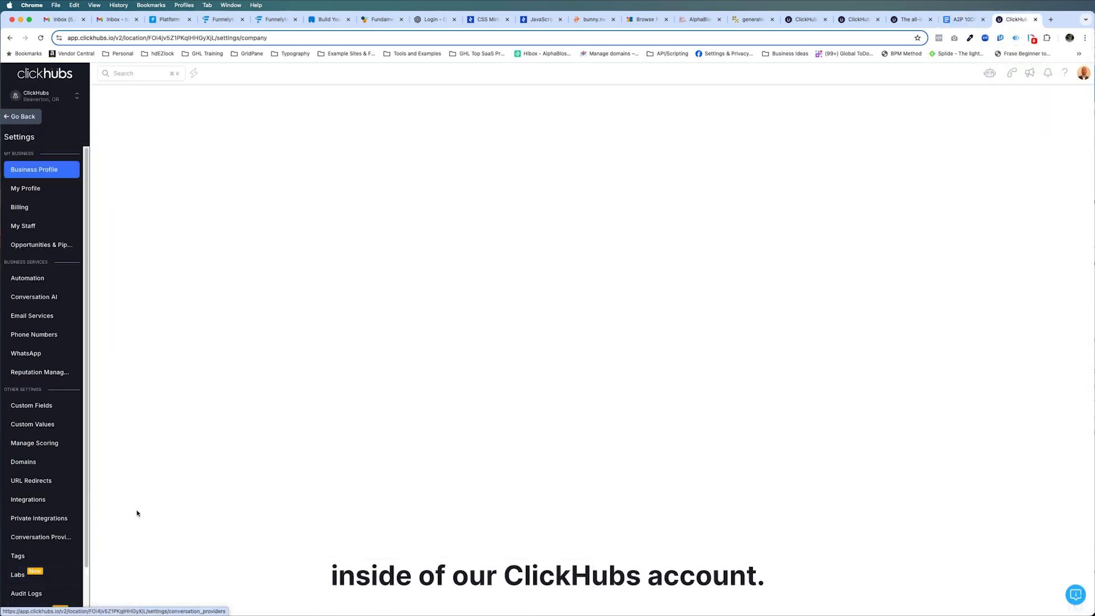
pyautogui.click(35, 334)
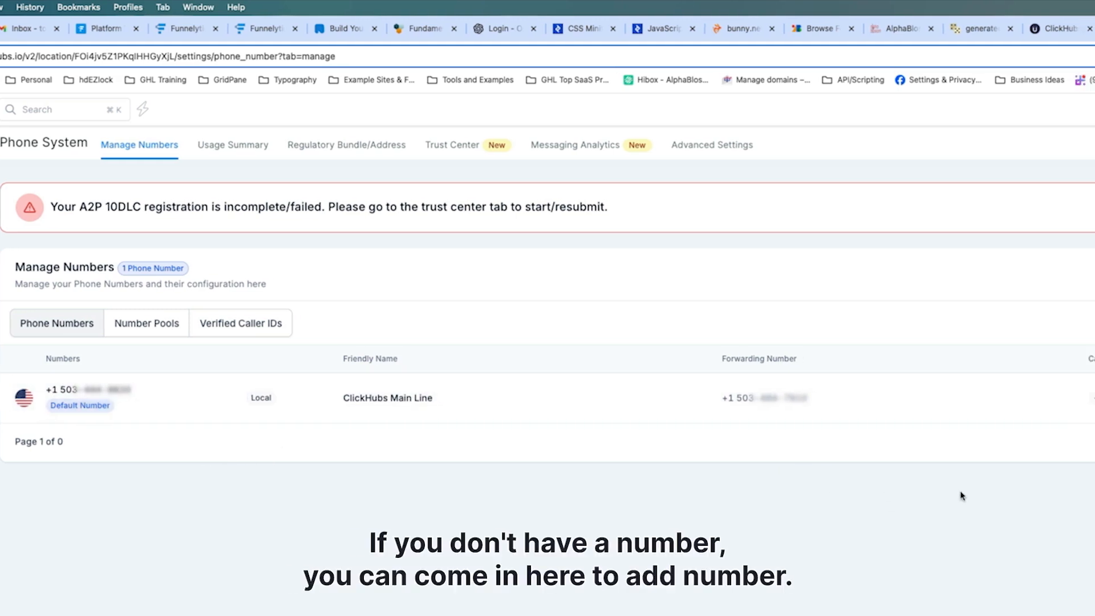
pyautogui.click(1069, 274)
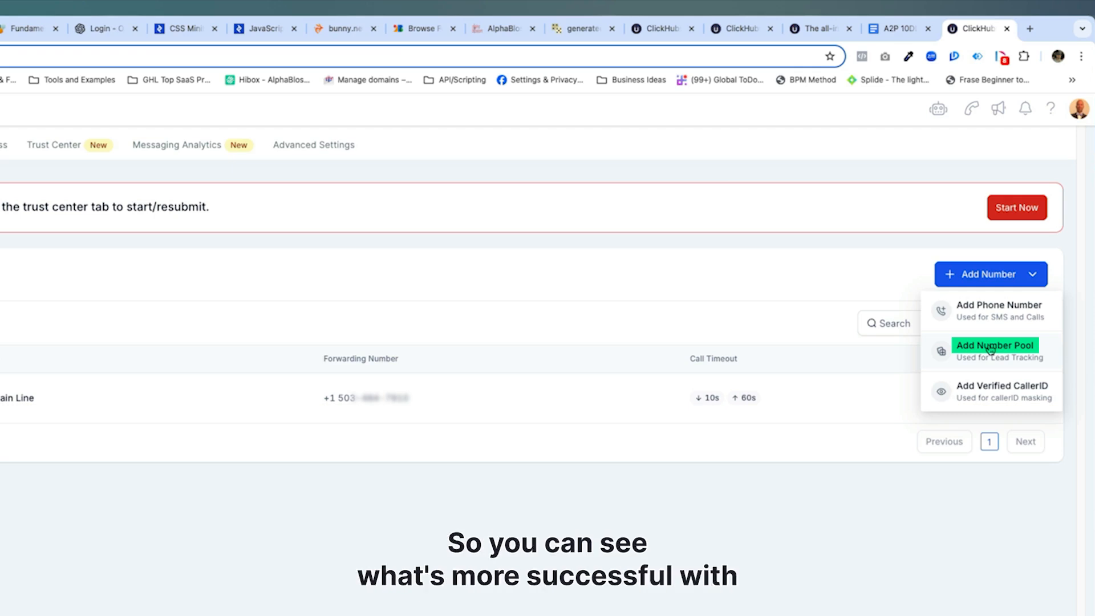
pyautogui.click(1004, 388)
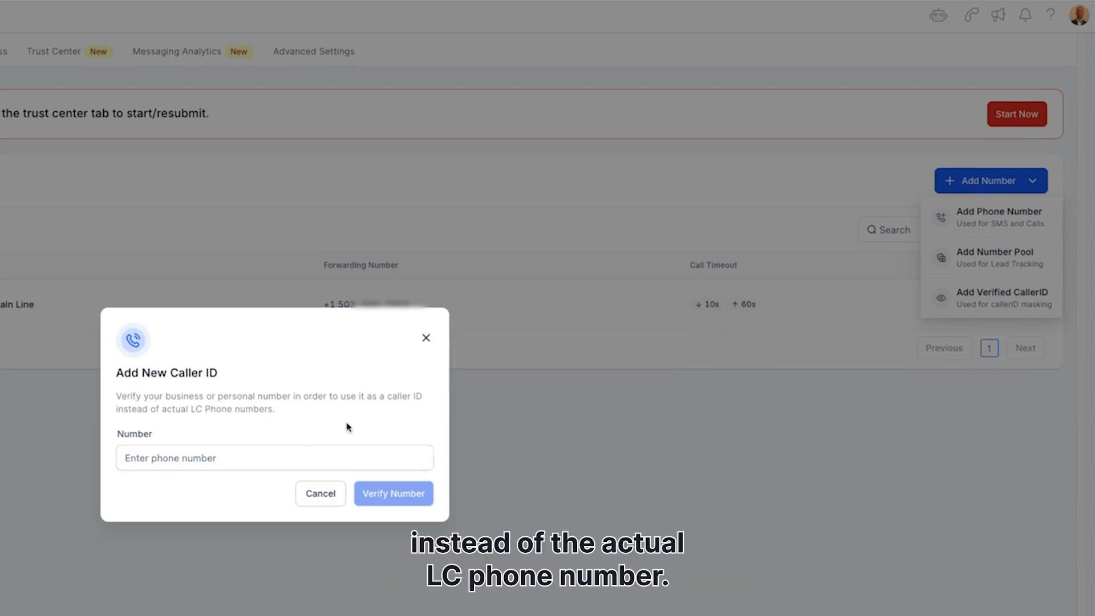
pyautogui.click(255, 456)
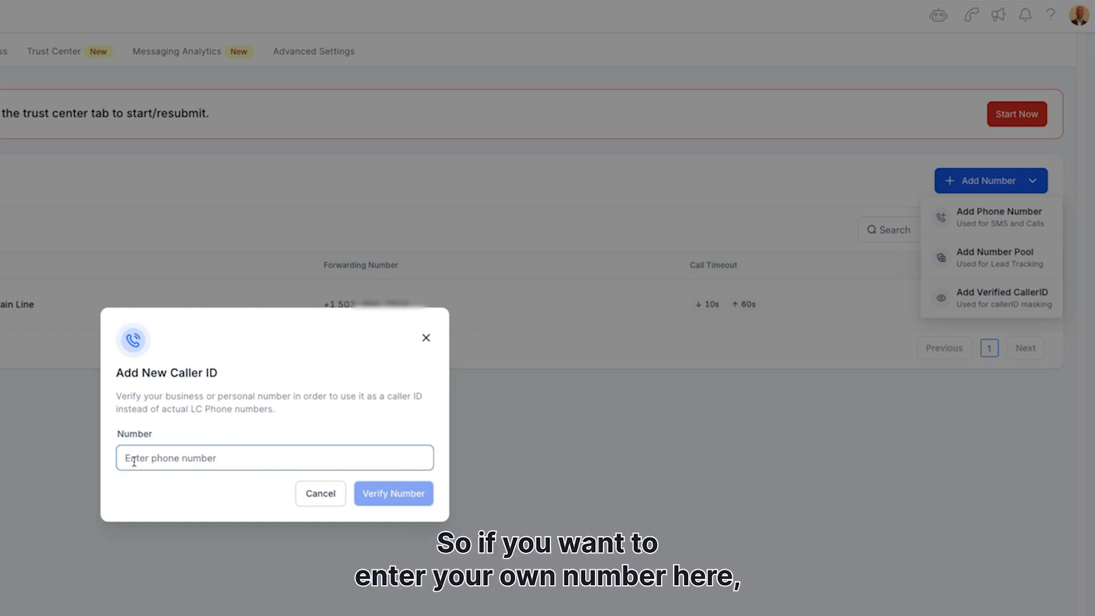
pyautogui.click(426, 337)
# Start adding a new phone number and open the number filter in the Buy your Number dialog.
pyautogui.click(1032, 181)
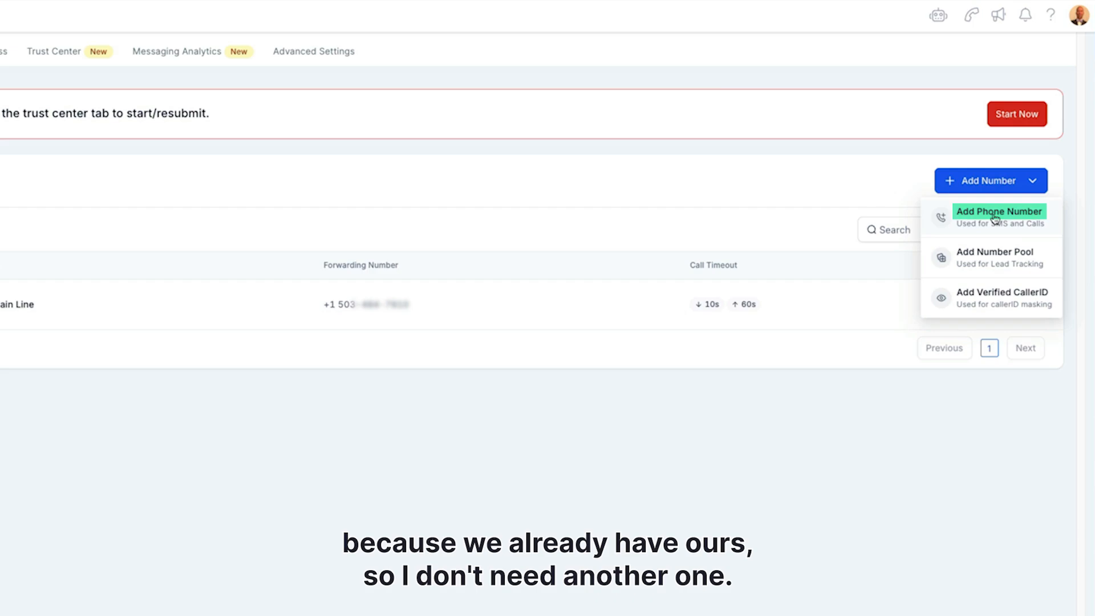
pyautogui.click(995, 216)
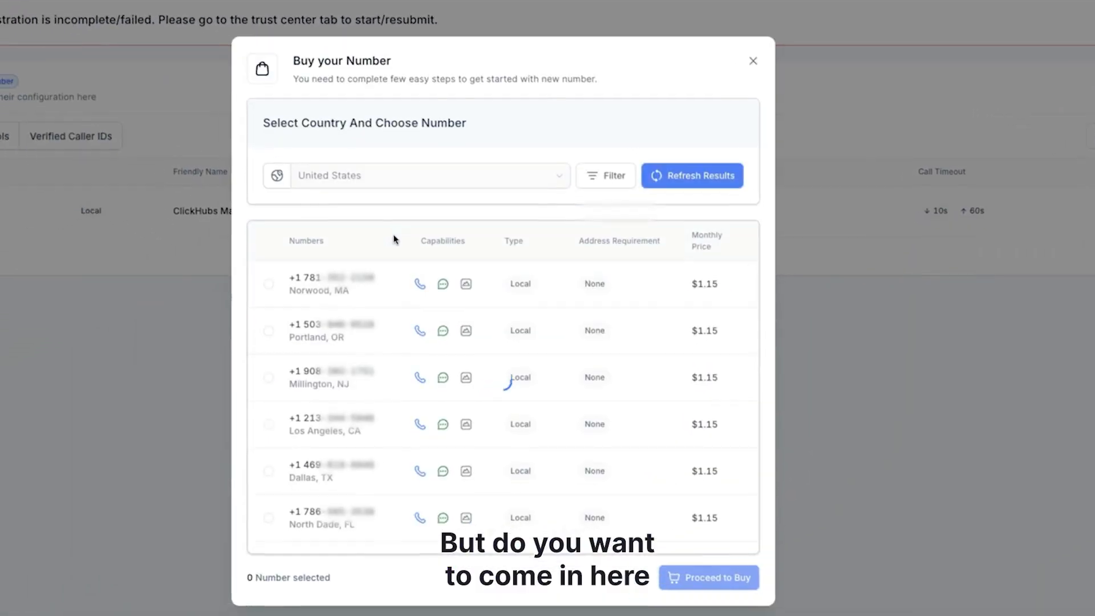
pyautogui.click(321, 177)
pyautogui.click(637, 165)
# Filter numbers by the digits 503, matching the first part of the number.
pyautogui.click(414, 235)
pyautogui.click(491, 236)
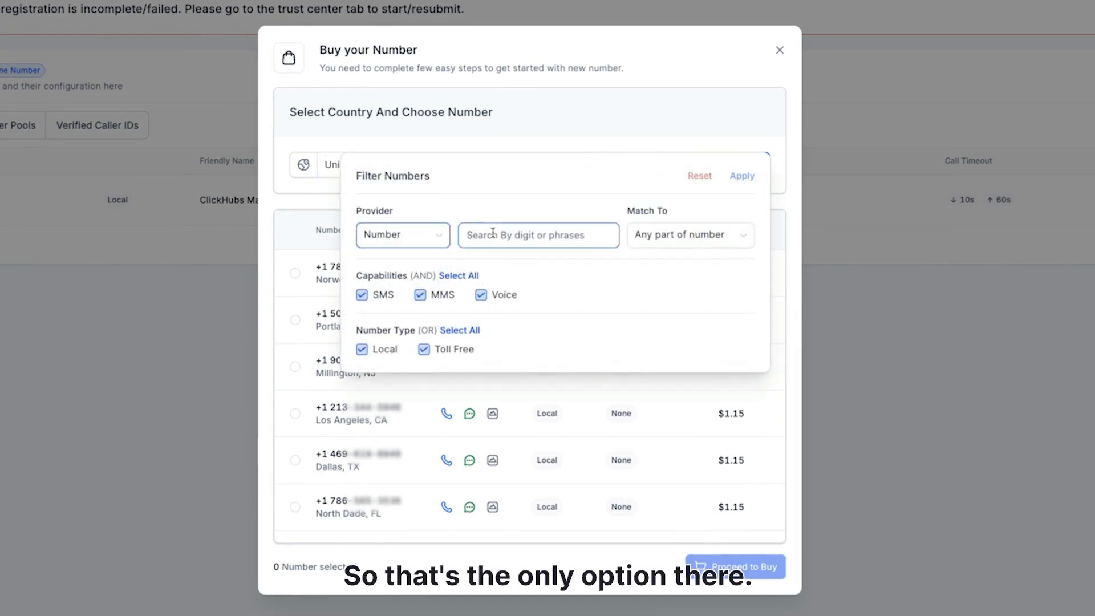
pyautogui.write('503')
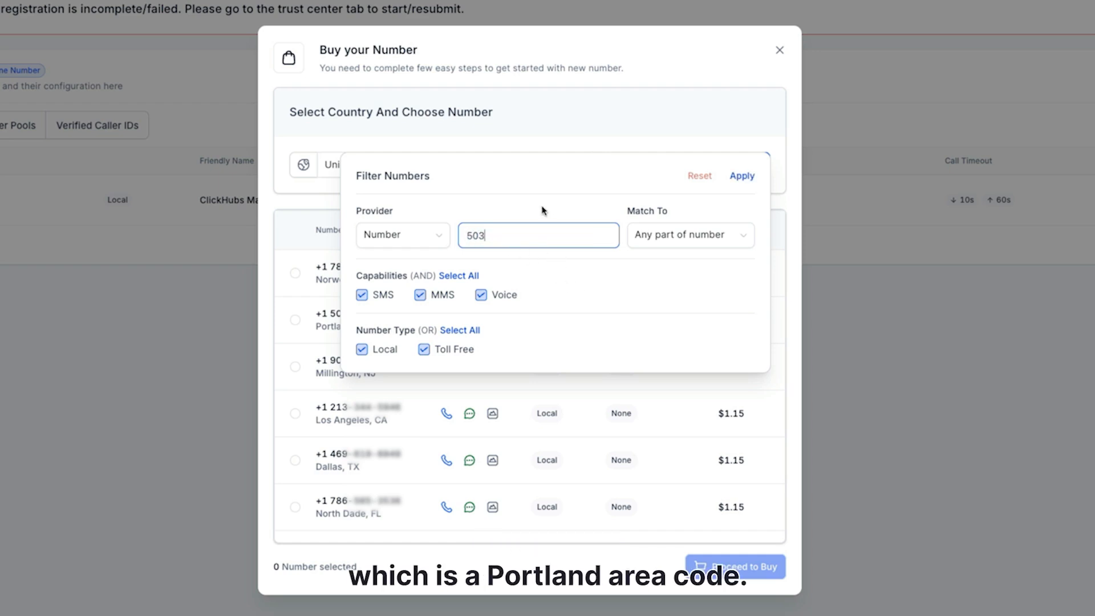
pyautogui.click(678, 241)
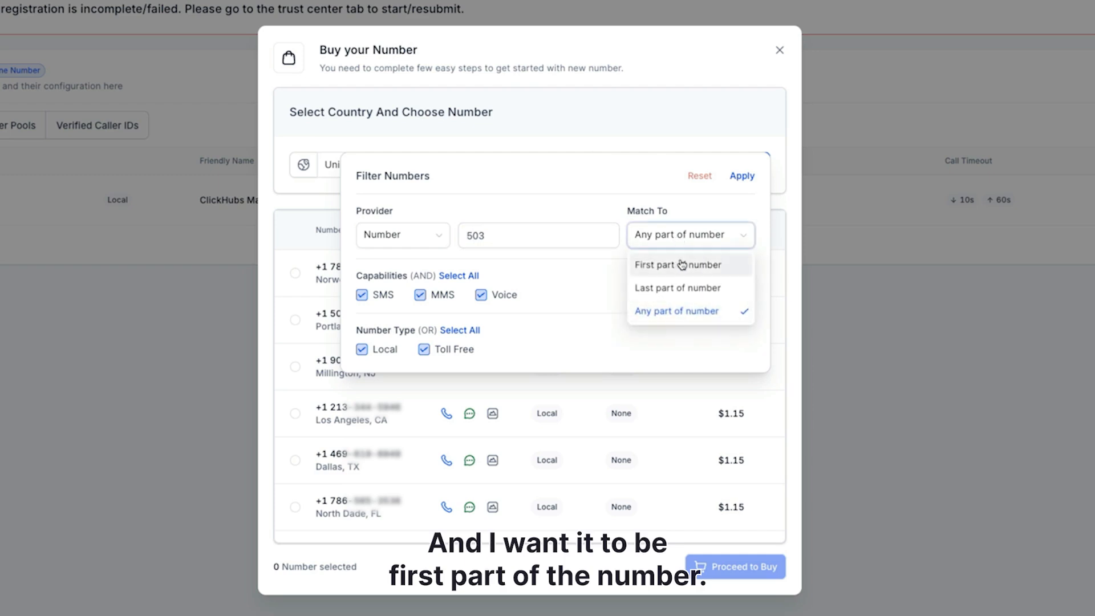
pyautogui.click(682, 264)
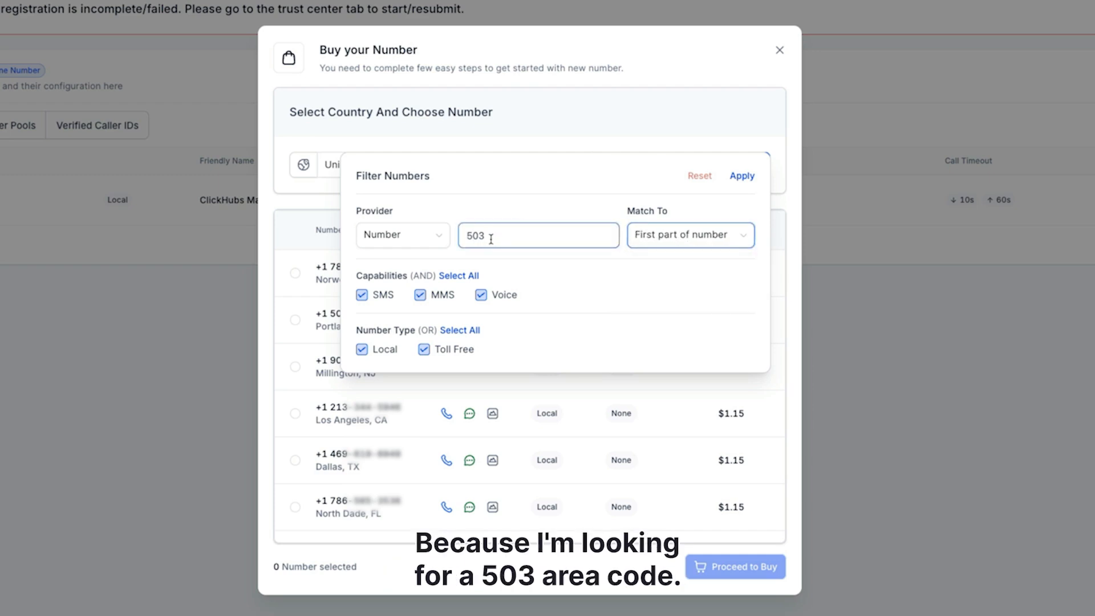
# Restrict the number type to Local only and apply the filter.
pyautogui.click(707, 234)
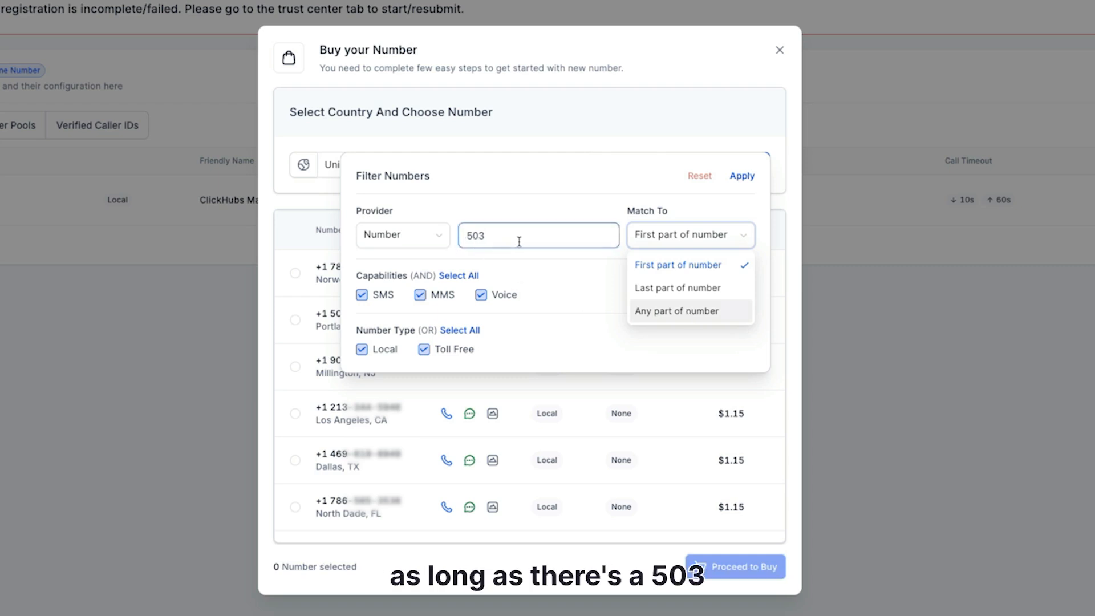
pyautogui.click(518, 213)
pyautogui.click(424, 349)
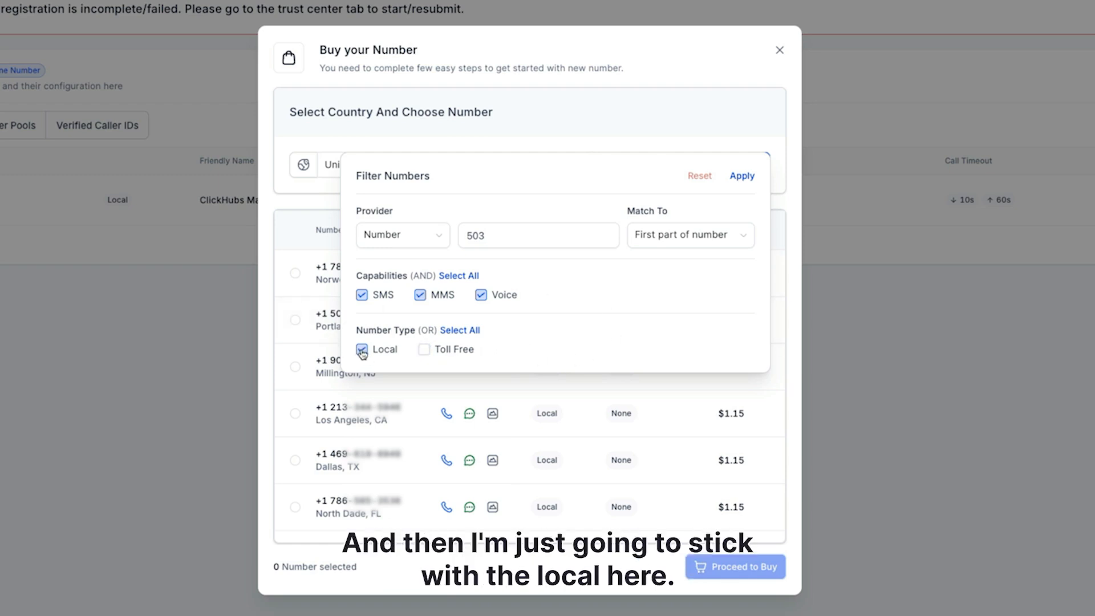
pyautogui.click(751, 176)
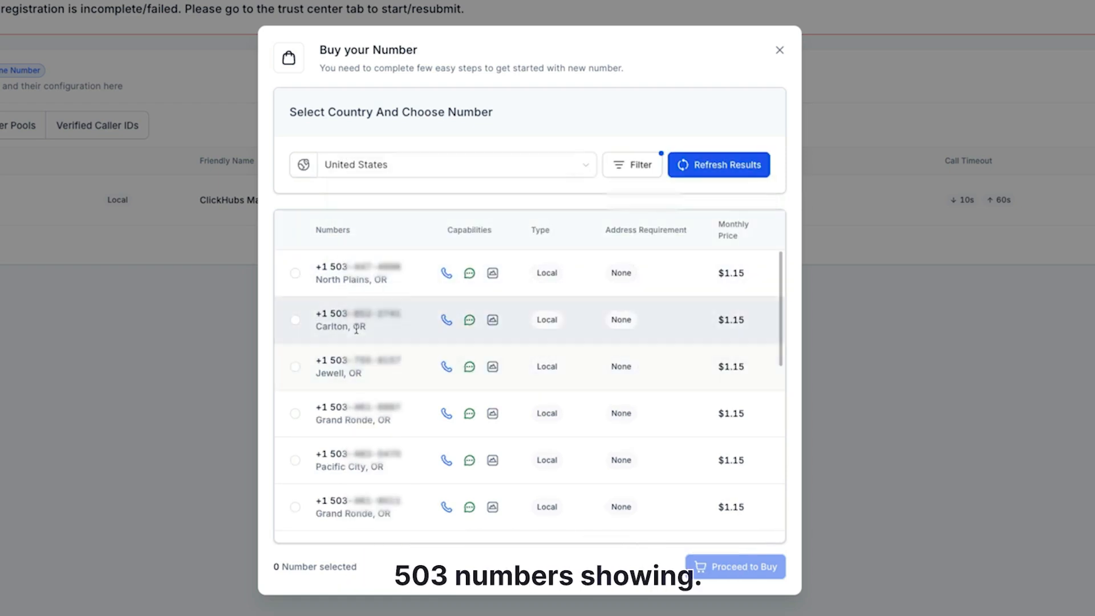
# Browse the filtered 503 numbers, checking their cities and monthly prices.
pyautogui.scroll(-1, 731, 403)
pyautogui.scroll(-10, 731, 403)
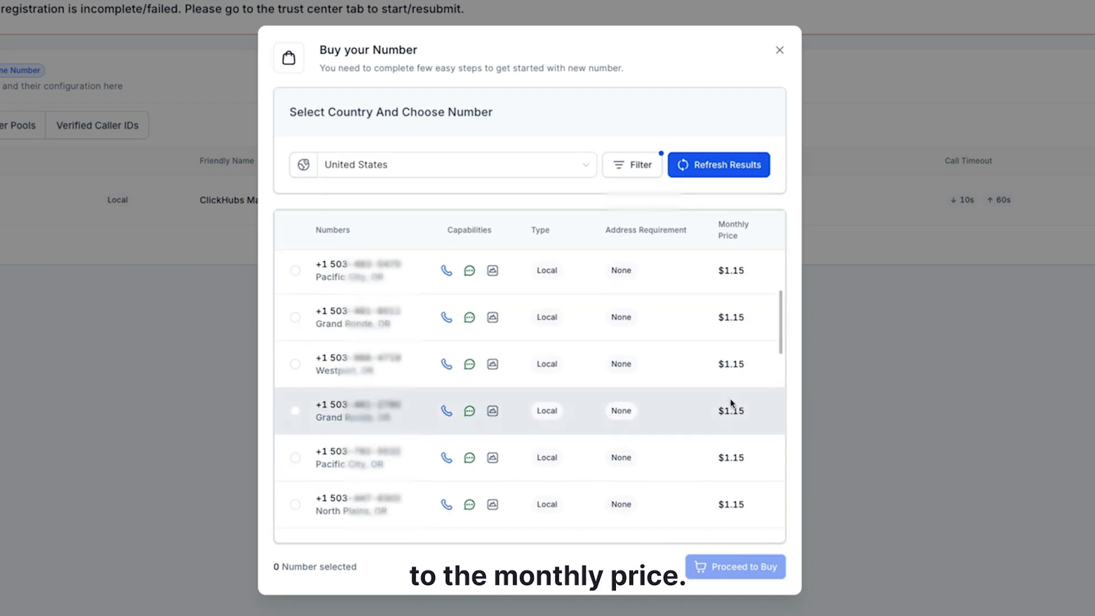
pyautogui.scroll(-5, 731, 403)
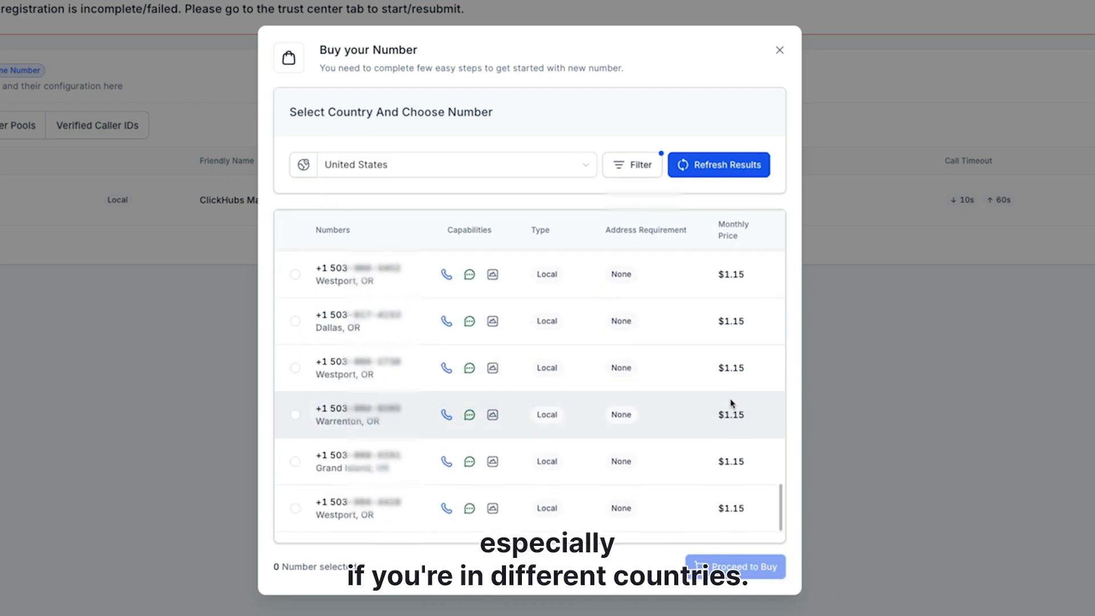
pyautogui.scroll(5, 731, 403)
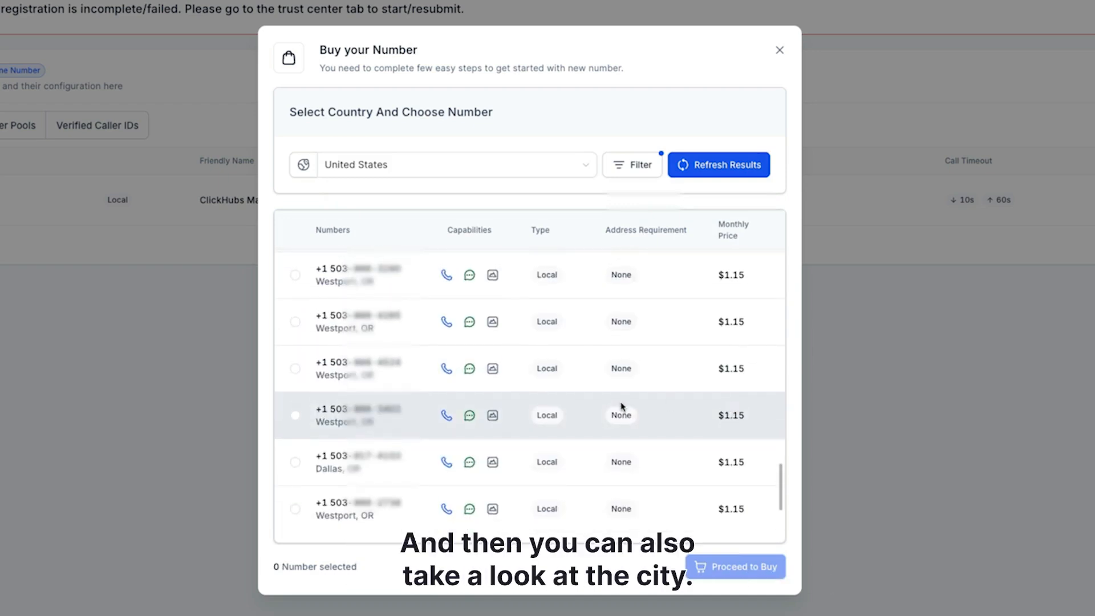
pyautogui.scroll(5, 381, 370)
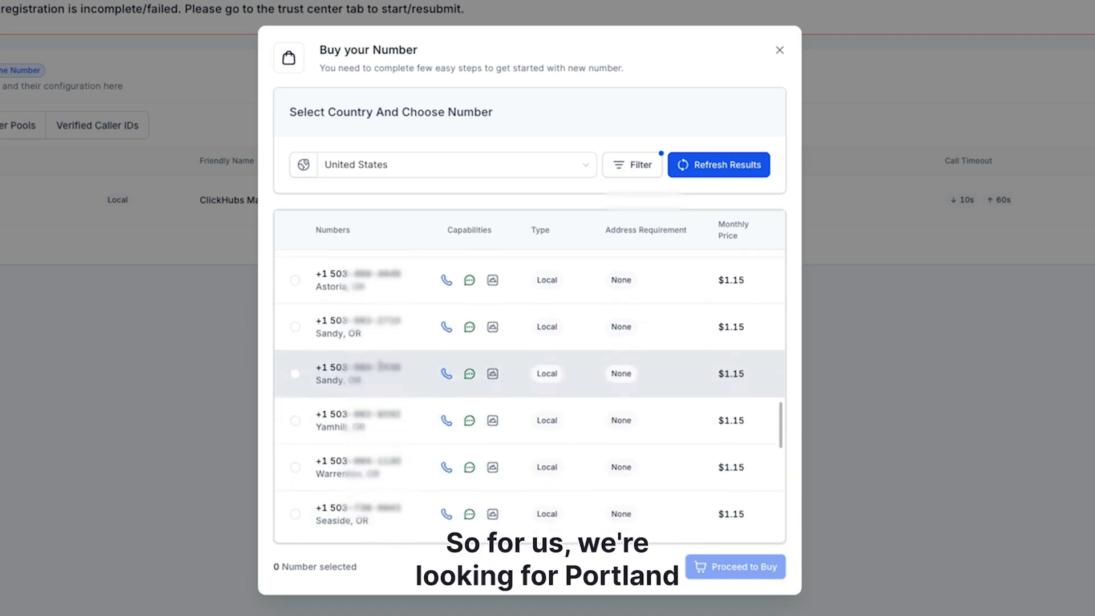
pyautogui.scroll(5, 381, 369)
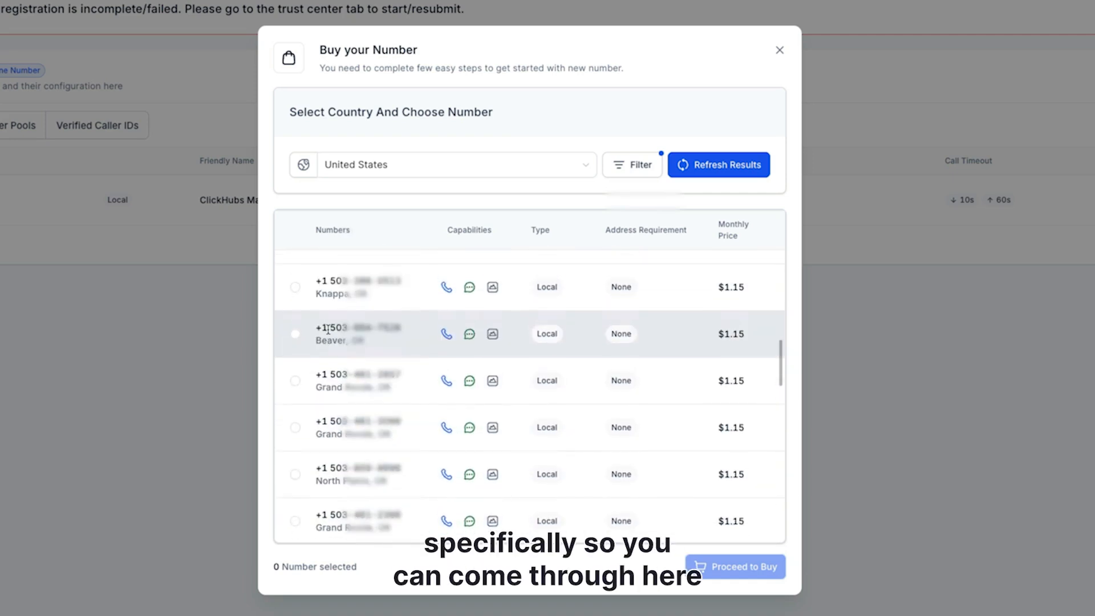
pyautogui.scroll(8, 334, 335)
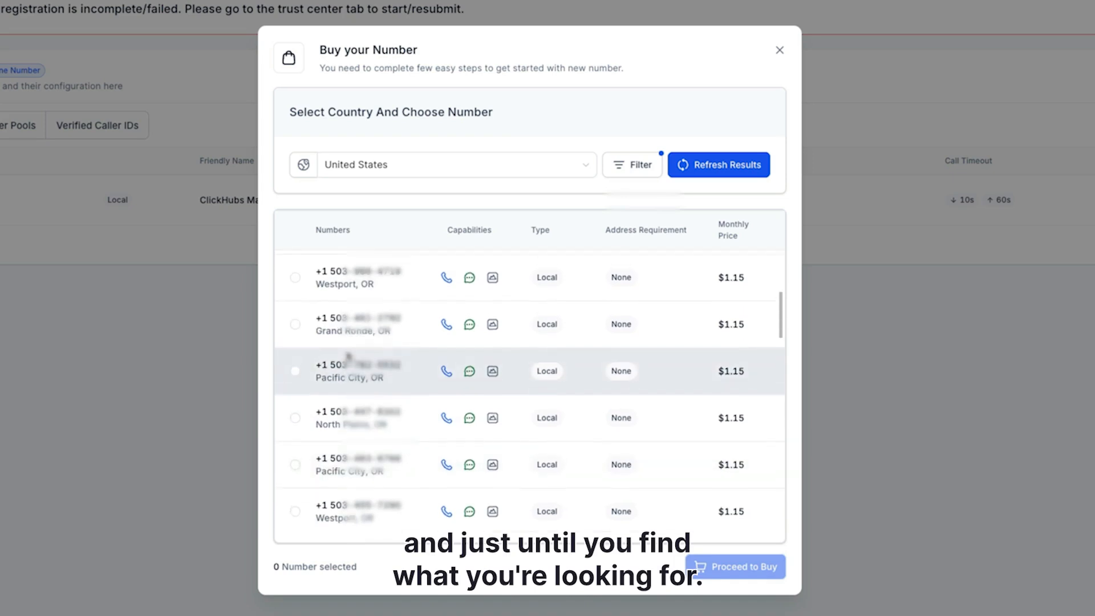
pyautogui.click(699, 170)
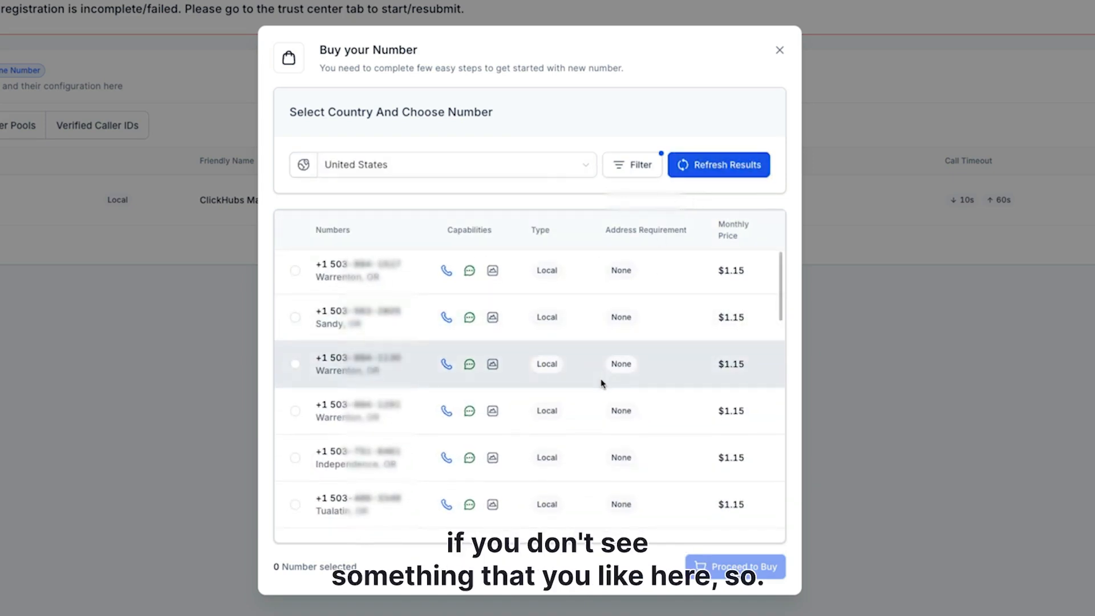
pyautogui.scroll(-2, 601, 382)
pyautogui.scroll(-6, 331, 377)
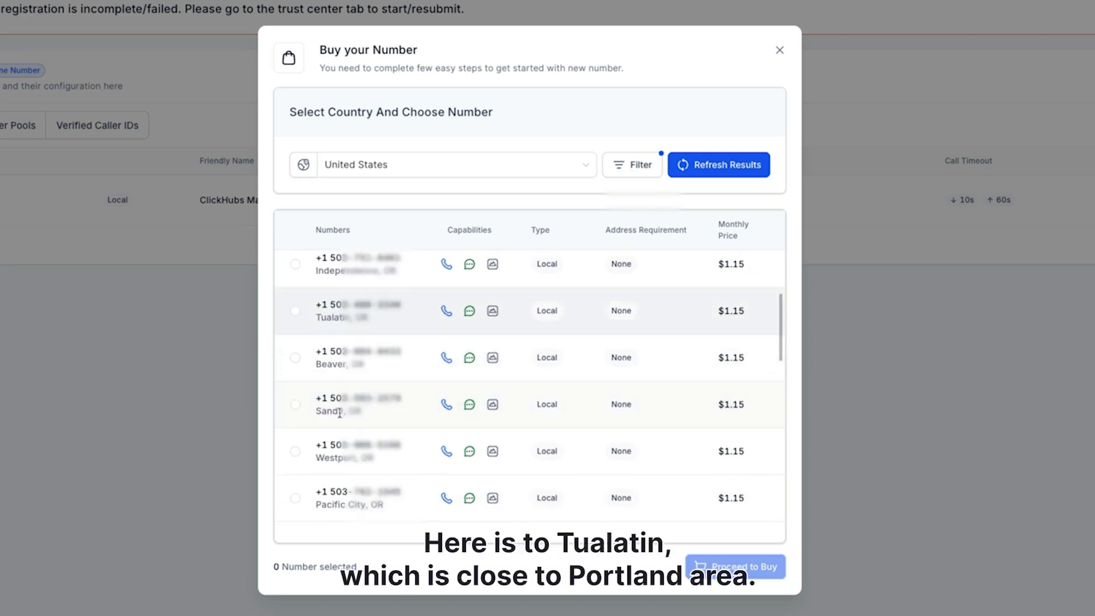
pyautogui.scroll(-5, 361, 423)
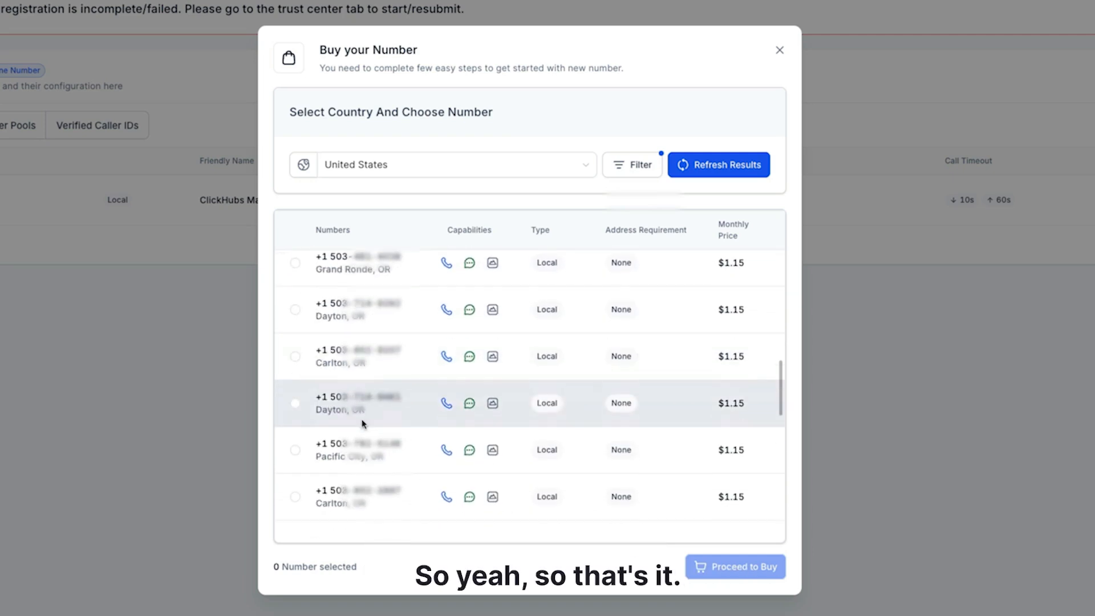
# Select the Carlton, OR 503 number, then close the Buy your Number dialog.
pyautogui.click(295, 356)
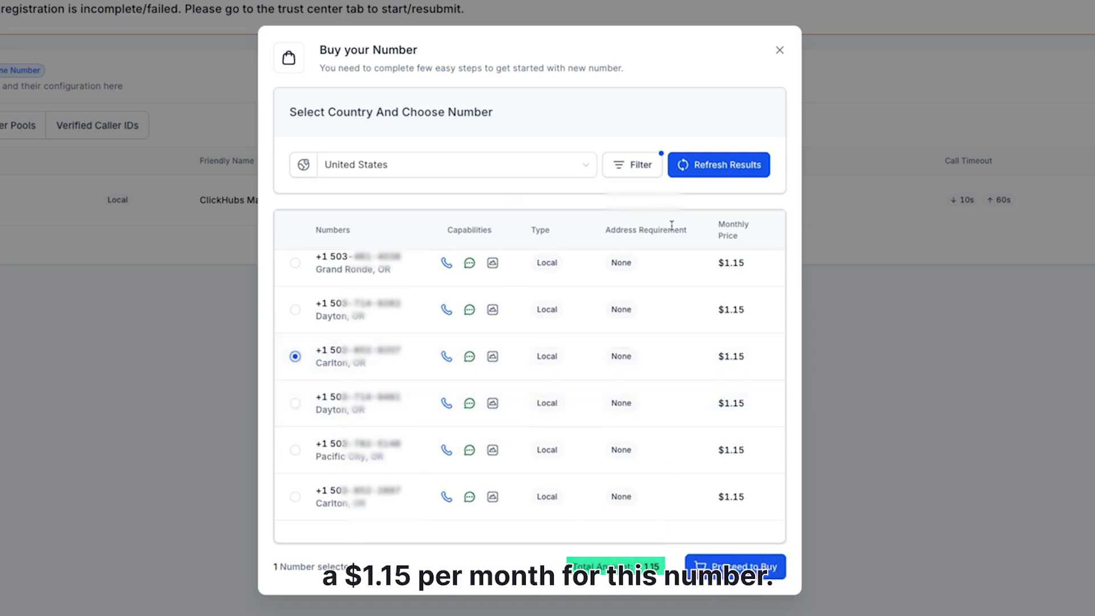
pyautogui.click(779, 51)
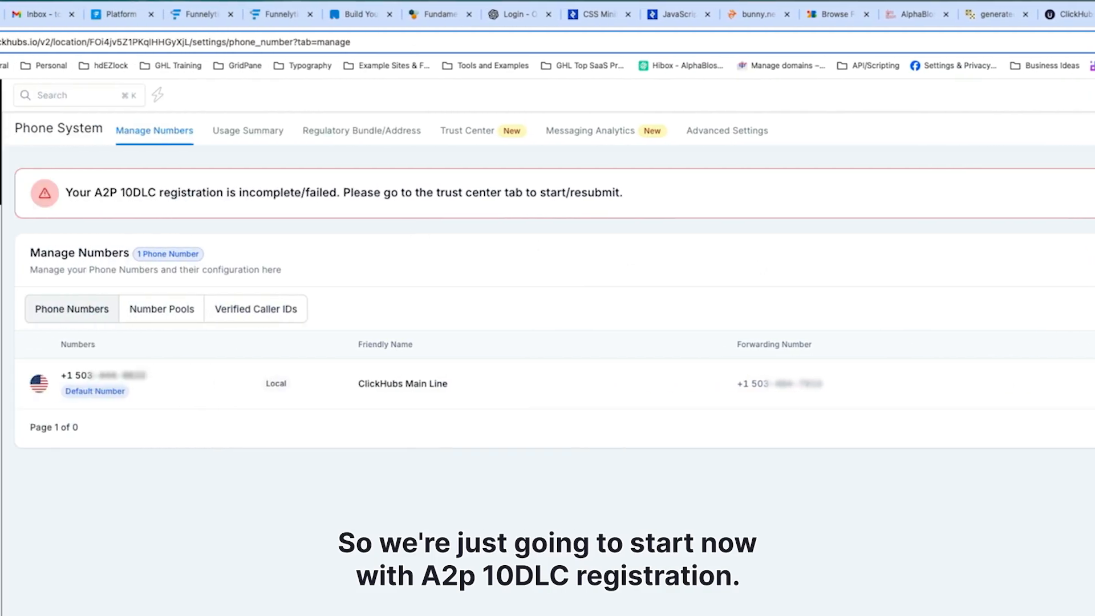
# Look through the Regulatory Bundle/Address, Trust Center and Manage Numbers tabs, then open the A2P registration wizard.
pyautogui.click(386, 133)
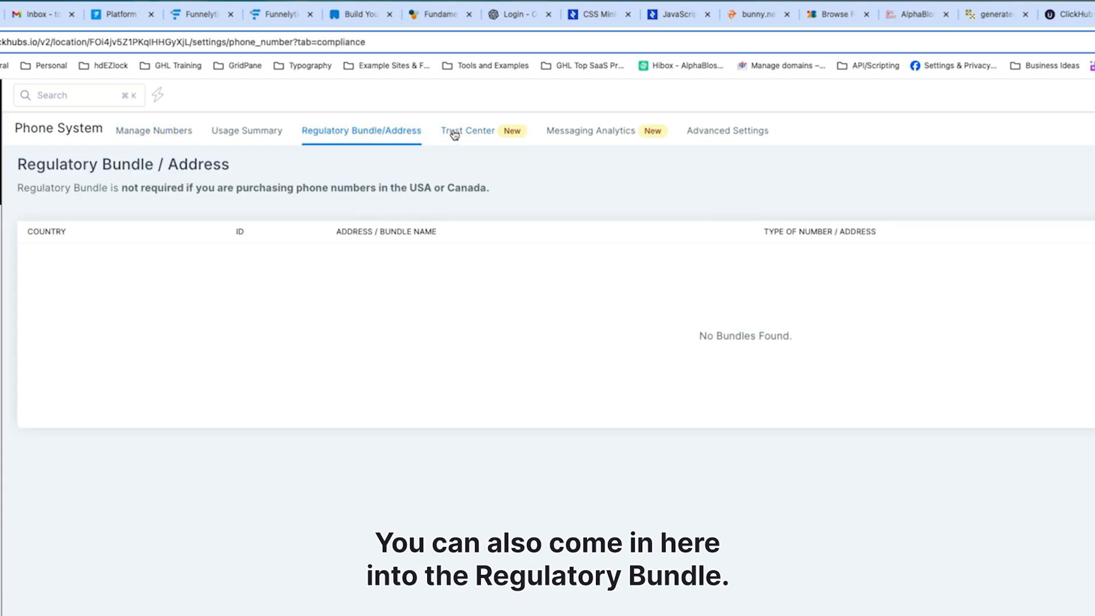
pyautogui.click(463, 134)
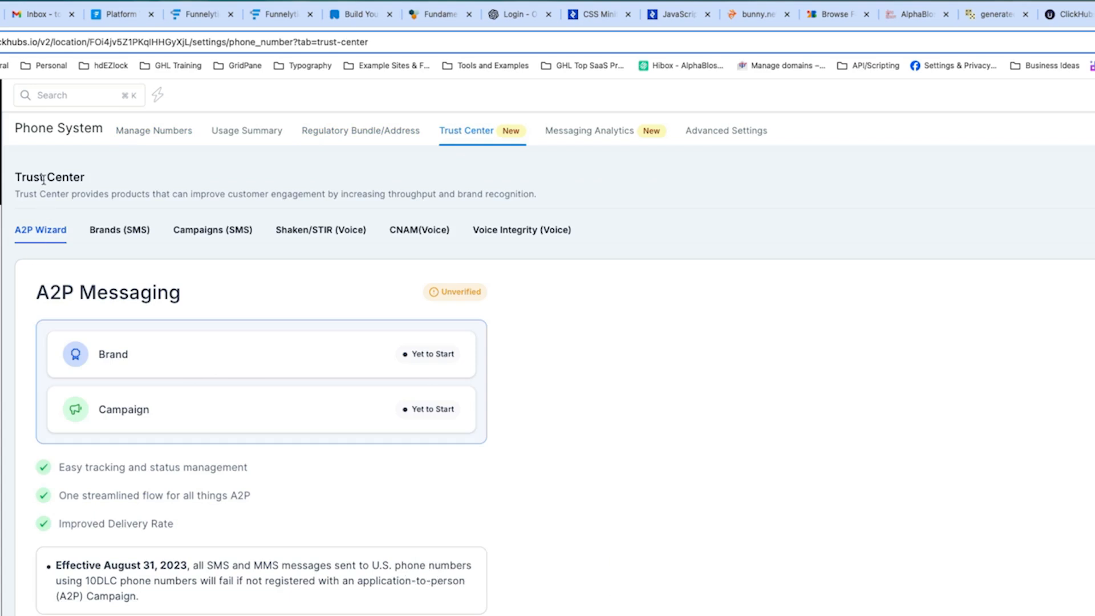
pyautogui.click(139, 133)
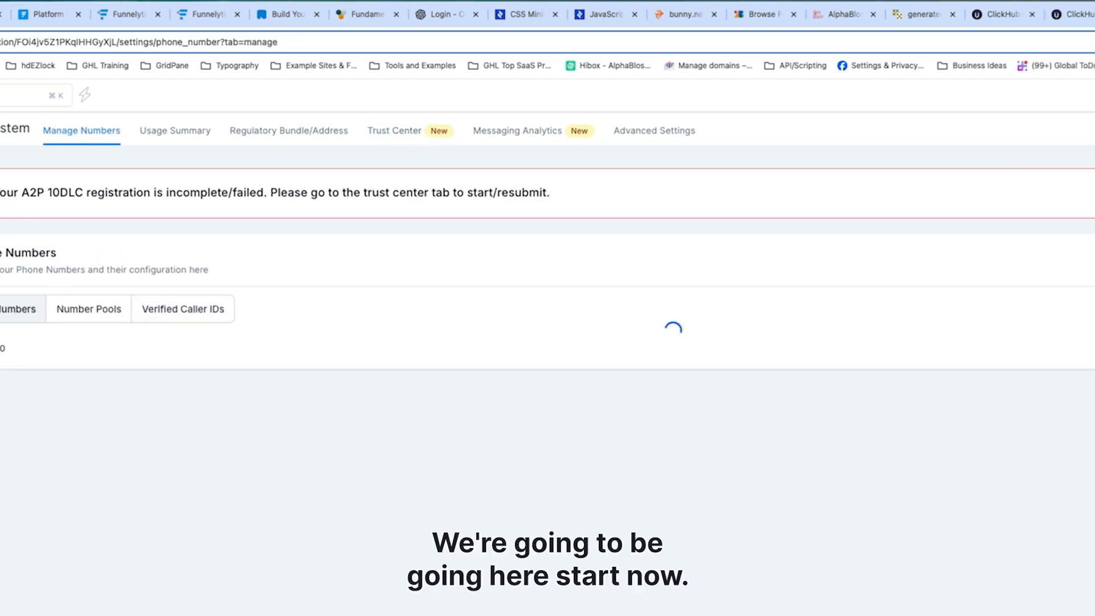
pyautogui.click(1076, 193)
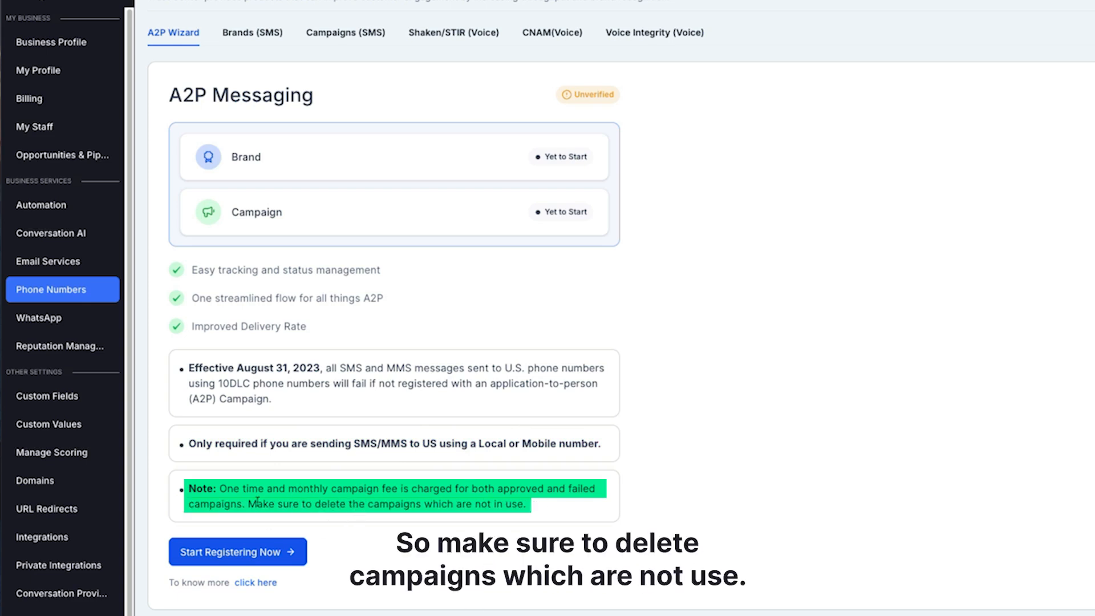
pyautogui.click(236, 555)
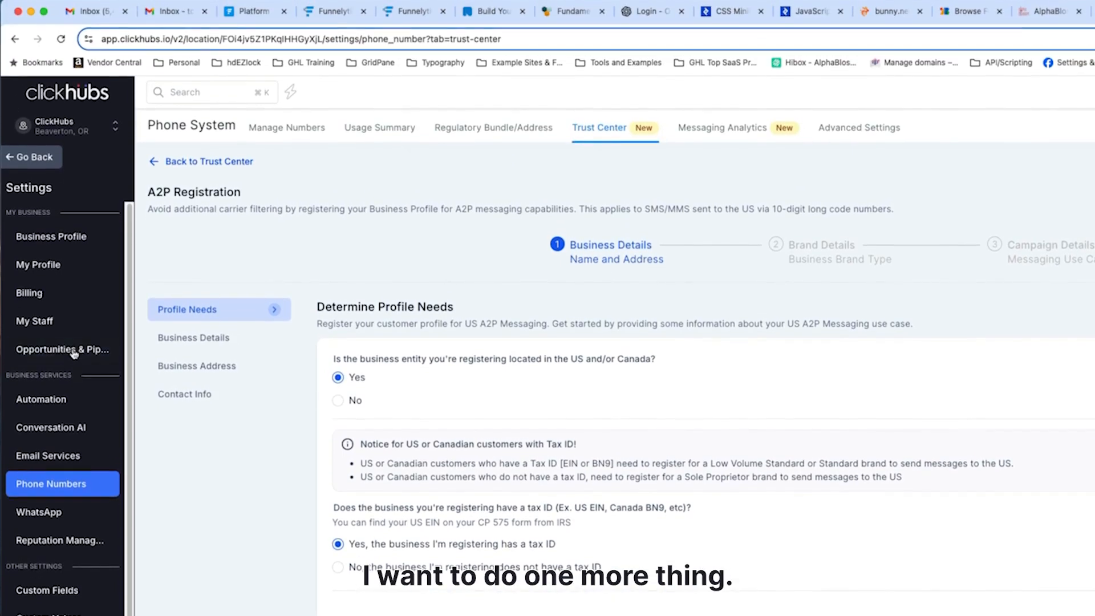
# Open Business Profile settings, set the Business Registration ID Type to USA: Employer Identification Number (EIN), and select the registration number.
pyautogui.click(50, 237)
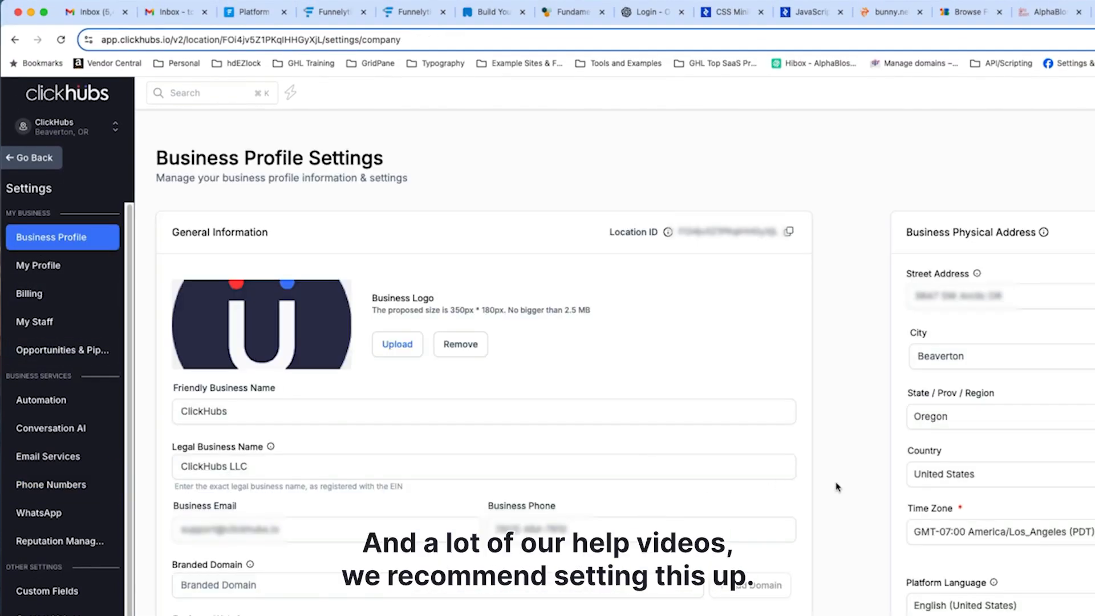
pyautogui.scroll(-5, 837, 486)
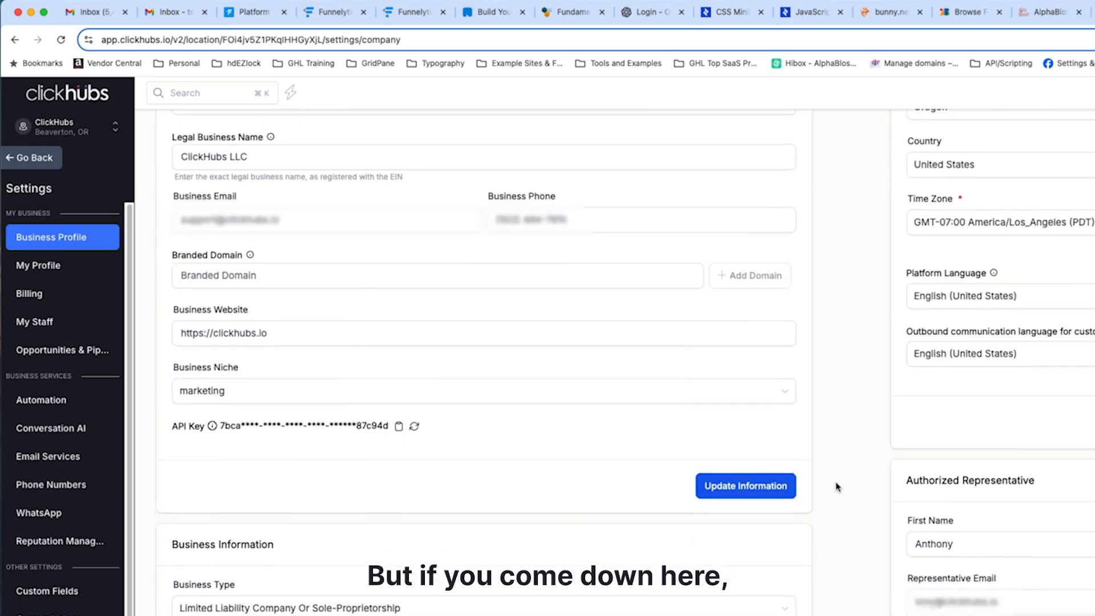
pyautogui.scroll(-5, 837, 486)
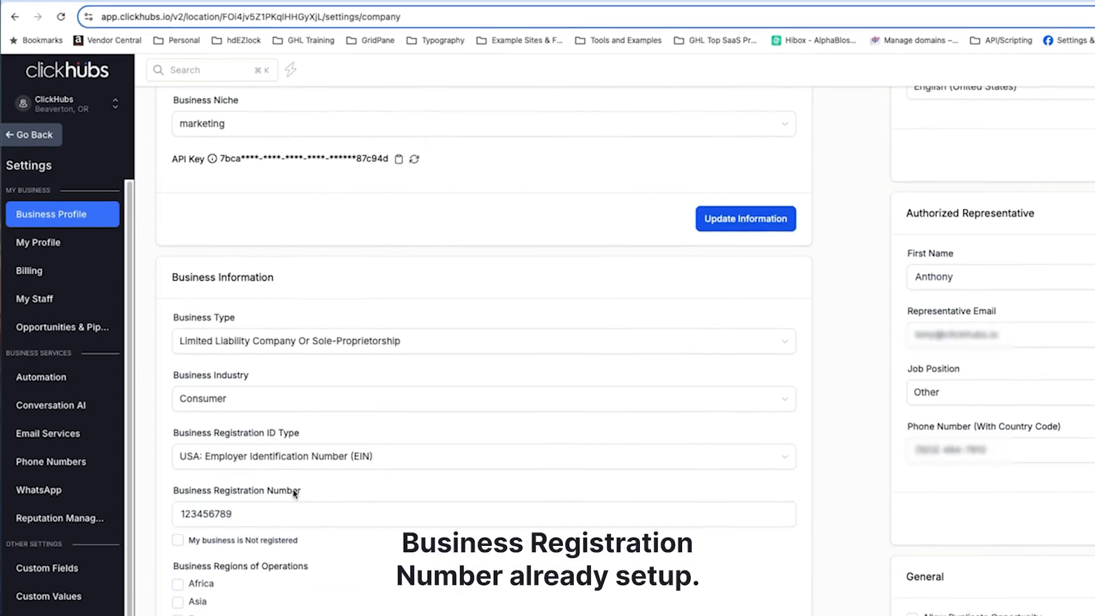
pyautogui.click(302, 465)
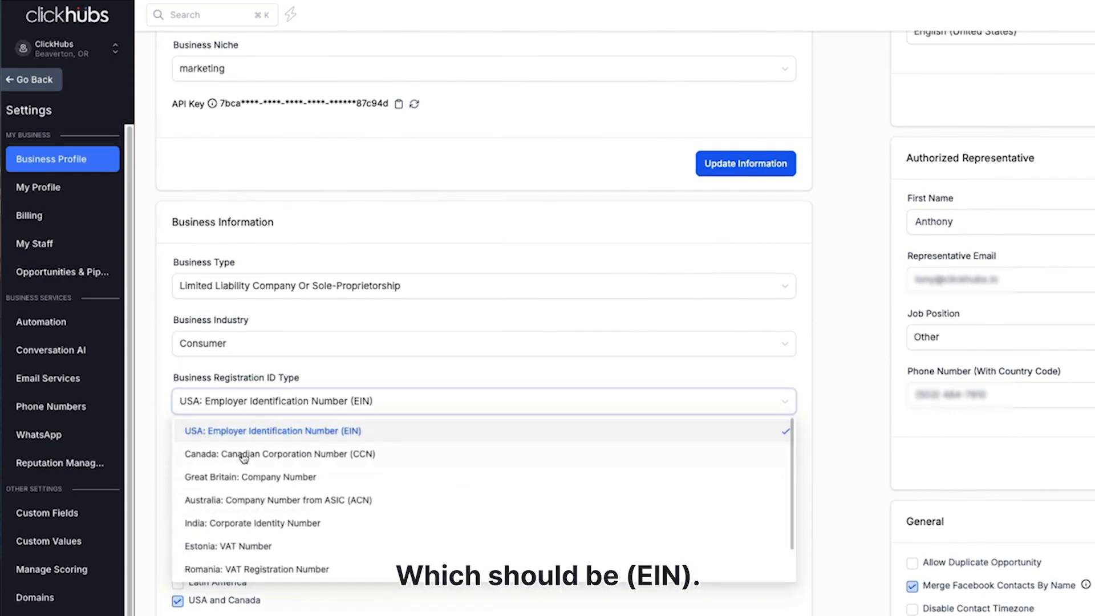
pyautogui.click(250, 435)
pyautogui.click(263, 456)
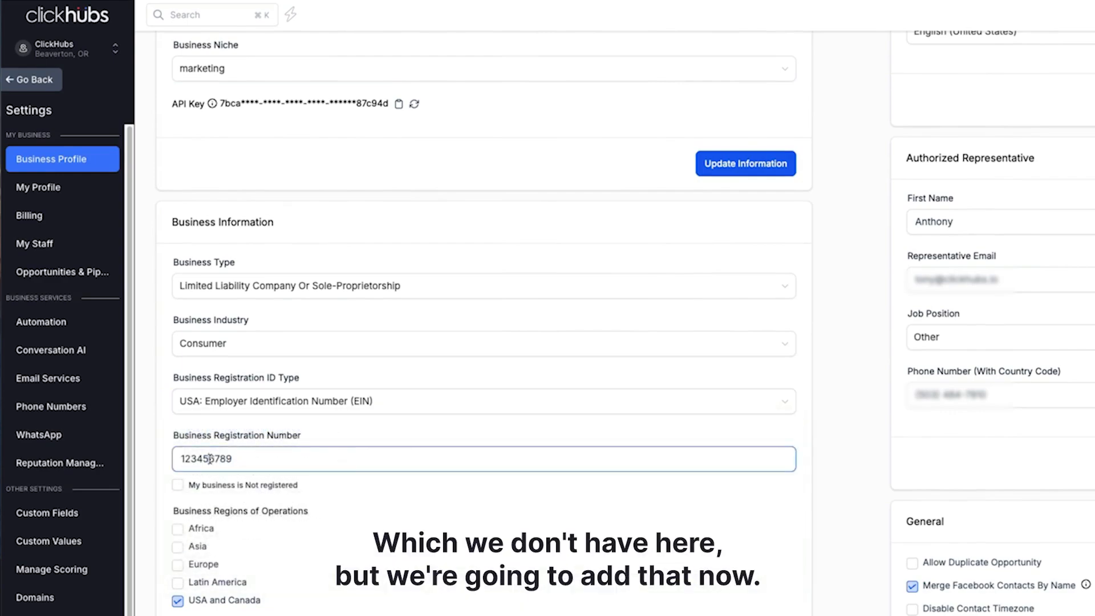
pyautogui.doubleClick(210, 459)
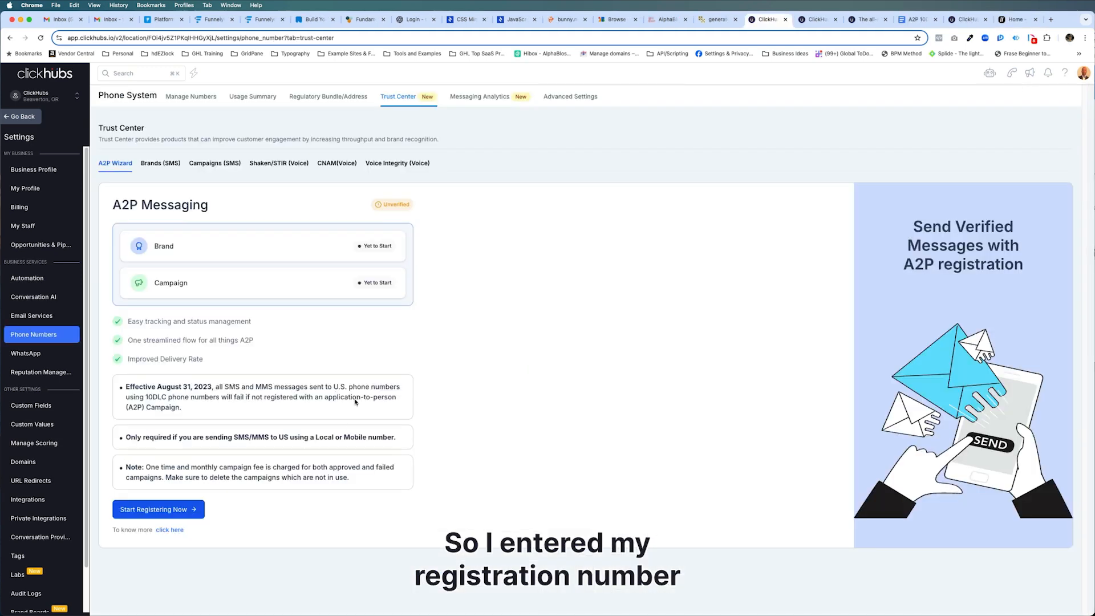
# Start A2P registration and continue past Profile Needs with US/Canada location and tax ID answered Yes.
pyautogui.click(162, 509)
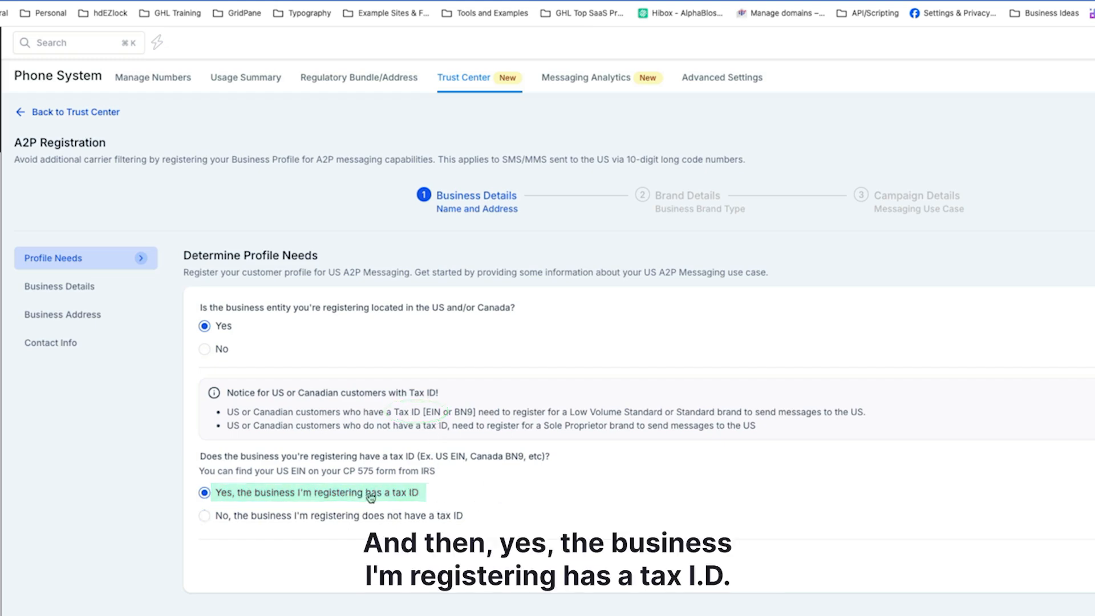
pyautogui.click(1043, 420)
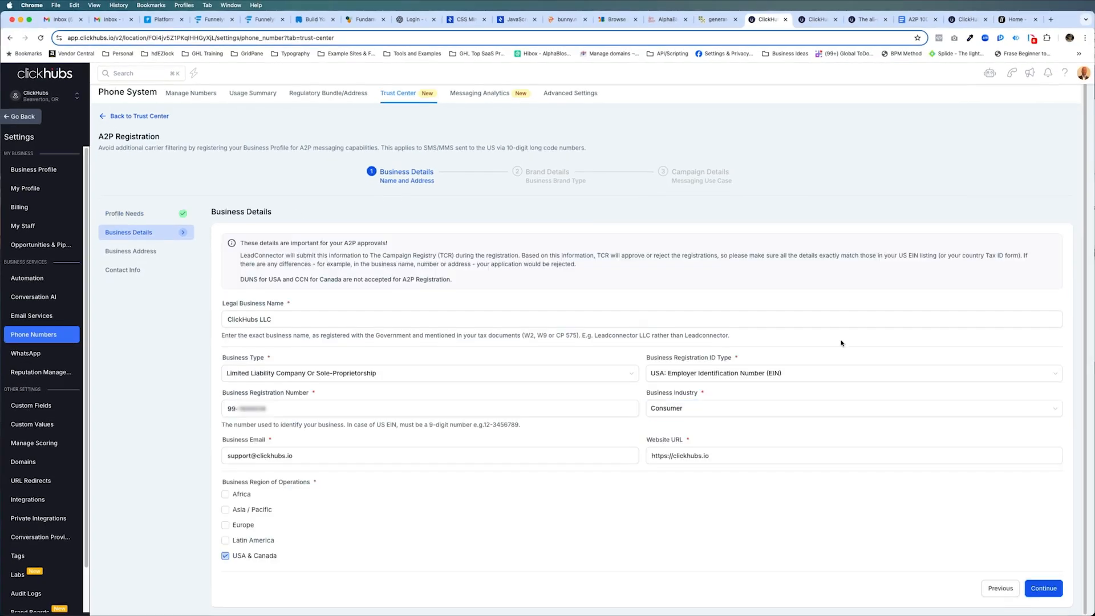
# Browse the Business Industry options on the Business Details page.
pyautogui.click(664, 410)
pyautogui.scroll(-3, 735, 491)
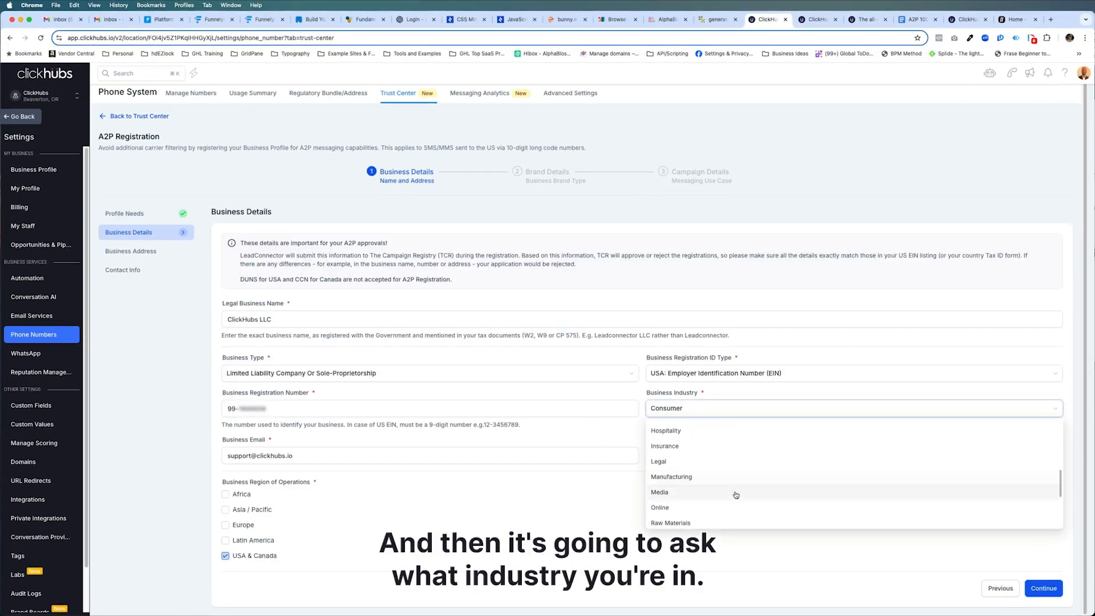
pyautogui.scroll(-2, 735, 494)
pyautogui.scroll(-2, 735, 495)
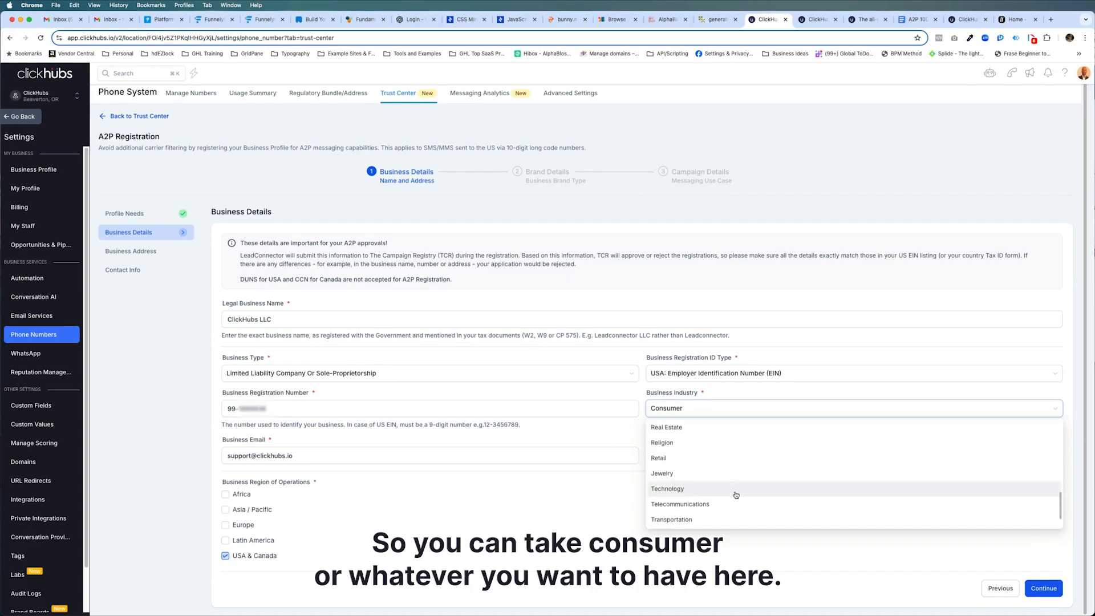
pyautogui.scroll(-2, 735, 494)
pyautogui.scroll(4, 733, 491)
pyautogui.scroll(10, 732, 491)
pyautogui.click(597, 530)
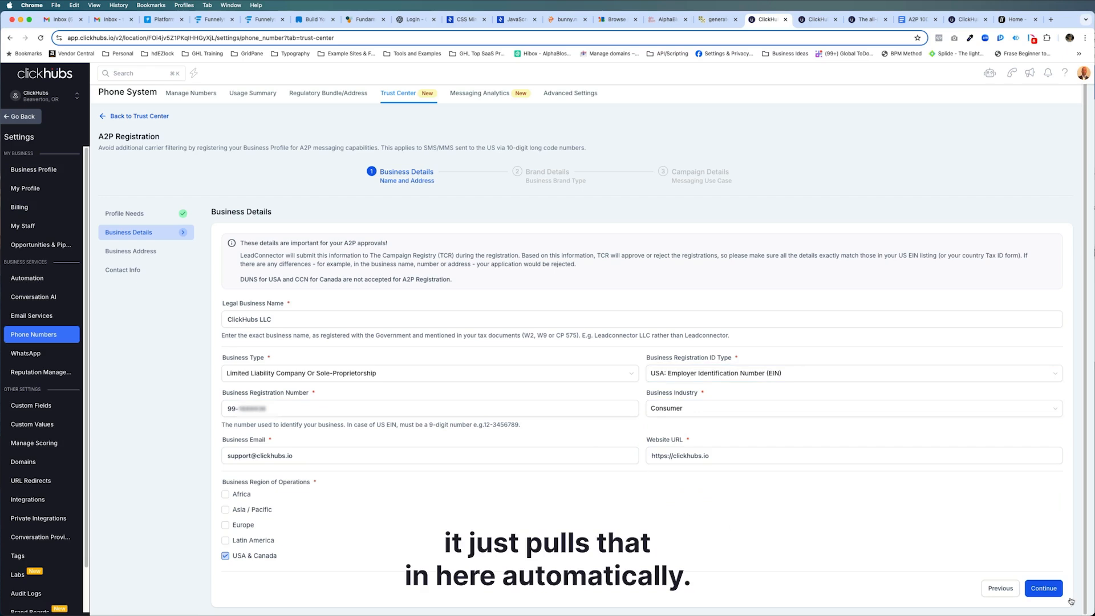
# Continue through the Business Details and Business Address pages of the registration.
pyautogui.click(1045, 588)
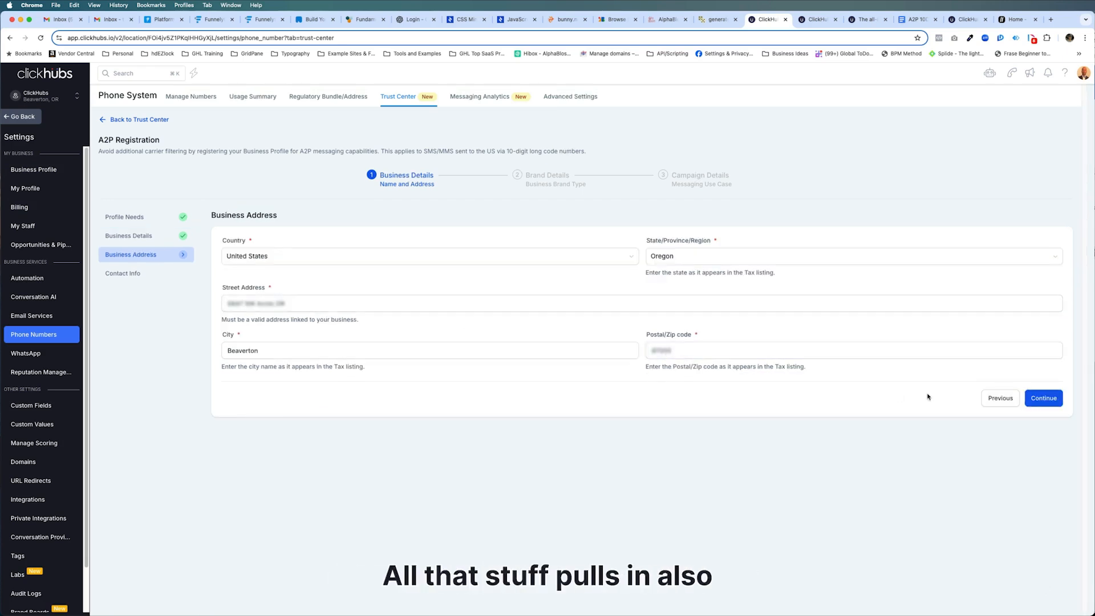
pyautogui.click(1036, 399)
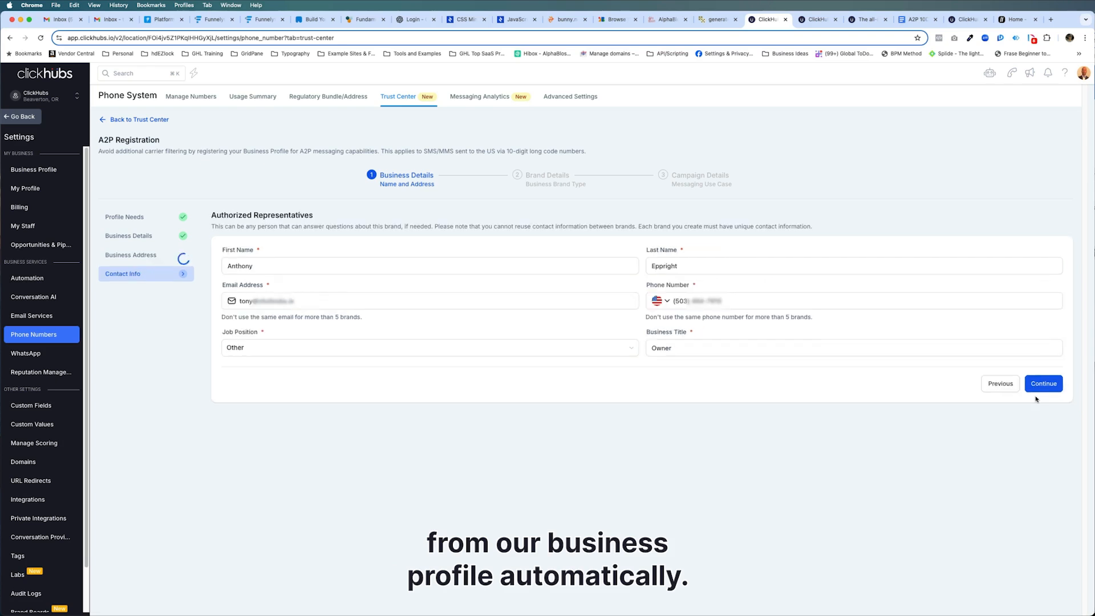
# Update the authorized representative's e-mail, set the Job Position to Director, and continue to Brand Details.
pyautogui.click(241, 301)
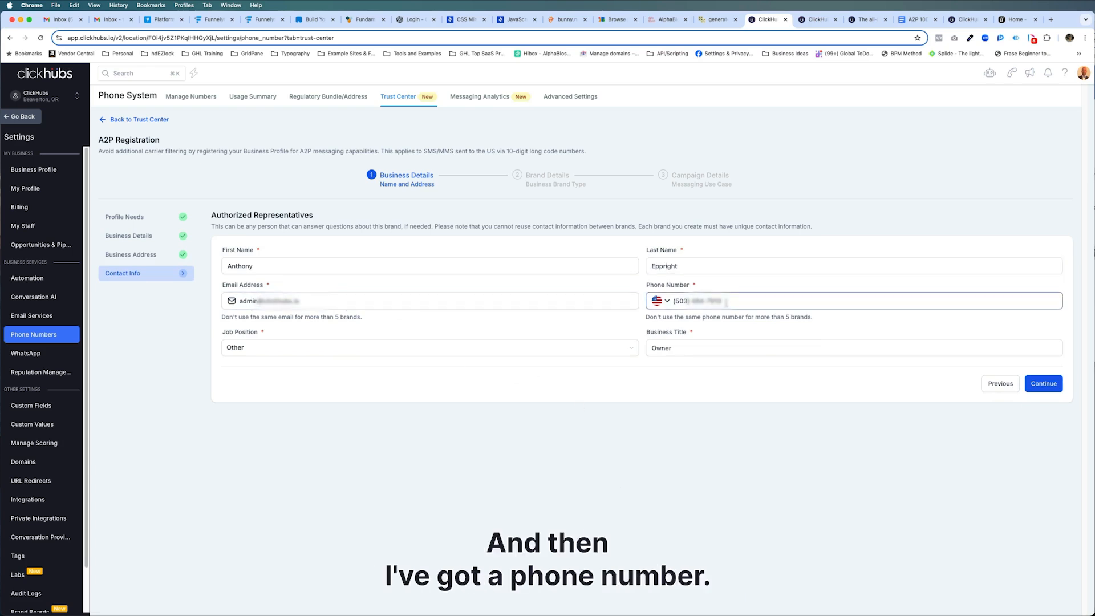
pyautogui.click(261, 347)
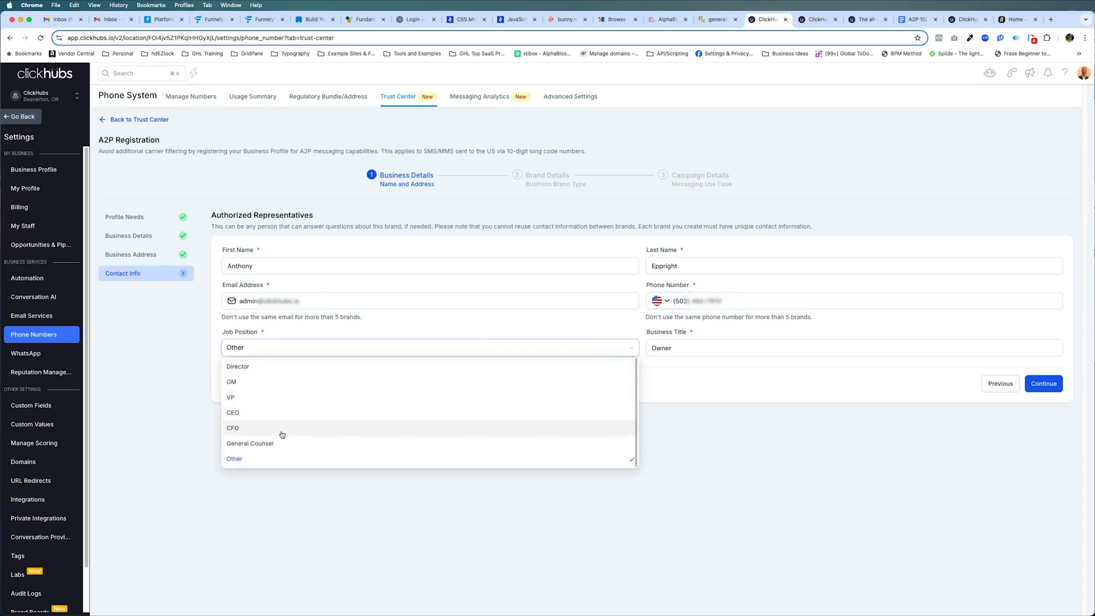
pyautogui.click(349, 366)
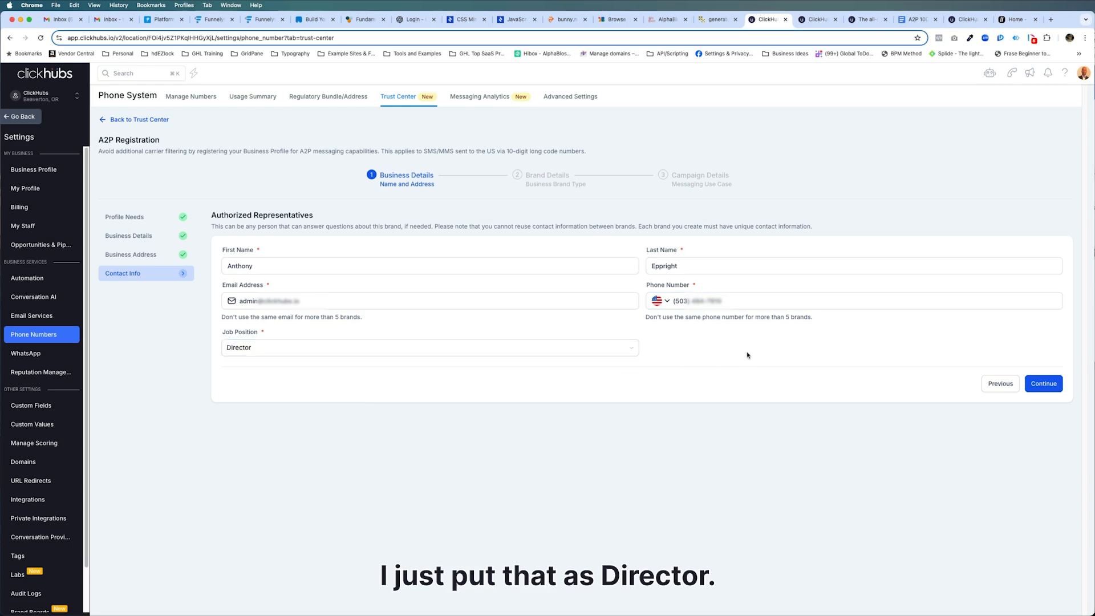
pyautogui.click(387, 351)
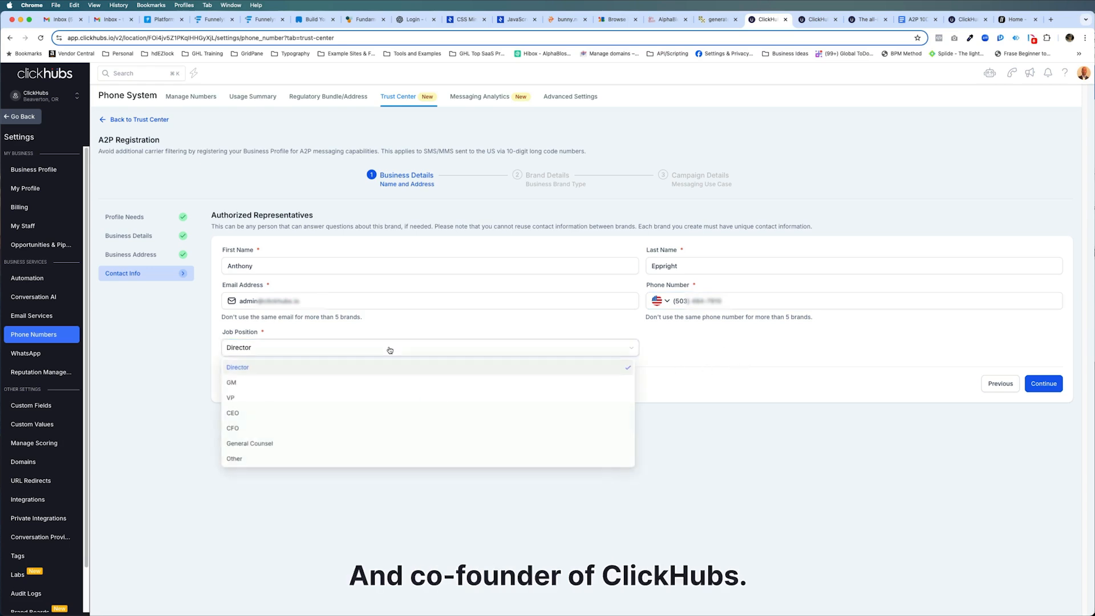
pyautogui.click(774, 377)
pyautogui.click(1046, 384)
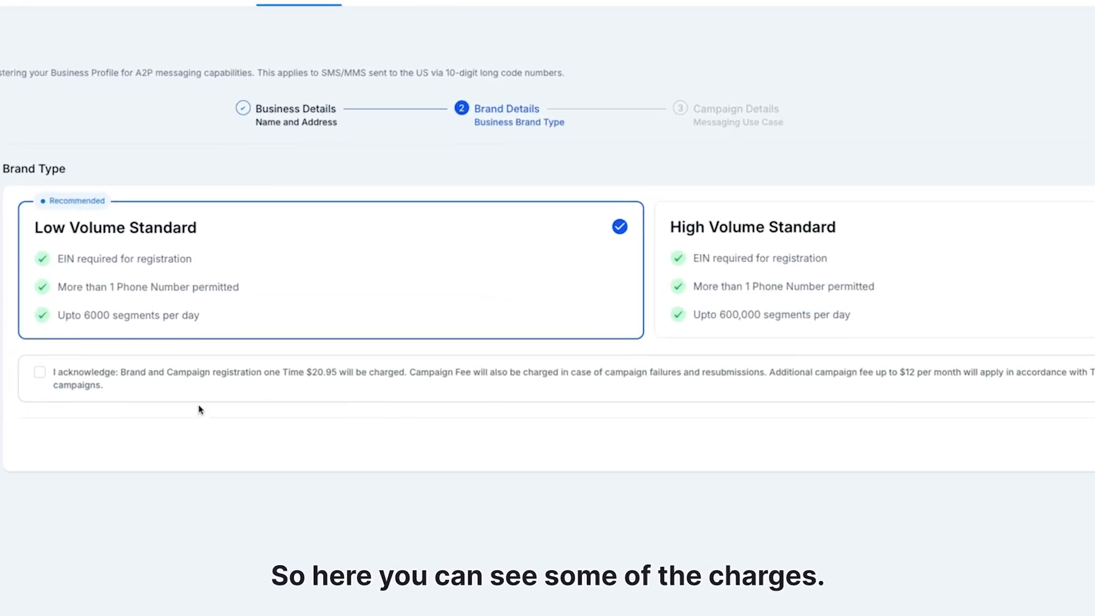
# Acknowledge the registration charges, choose the Low Volume Standard brand type after comparing High Volume, and continue.
pyautogui.click(41, 374)
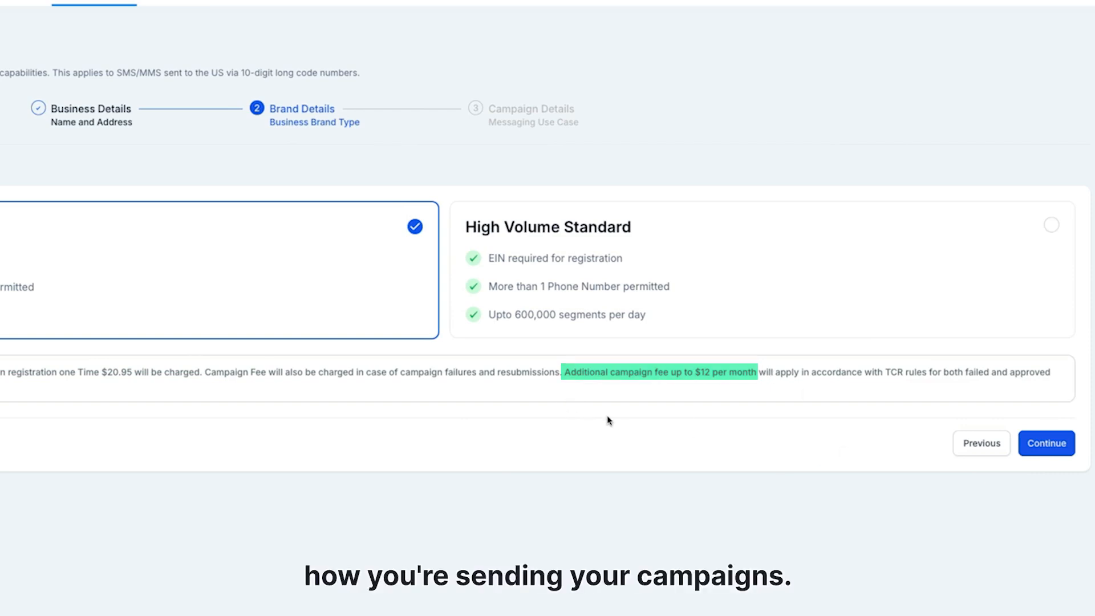
pyautogui.click(549, 277)
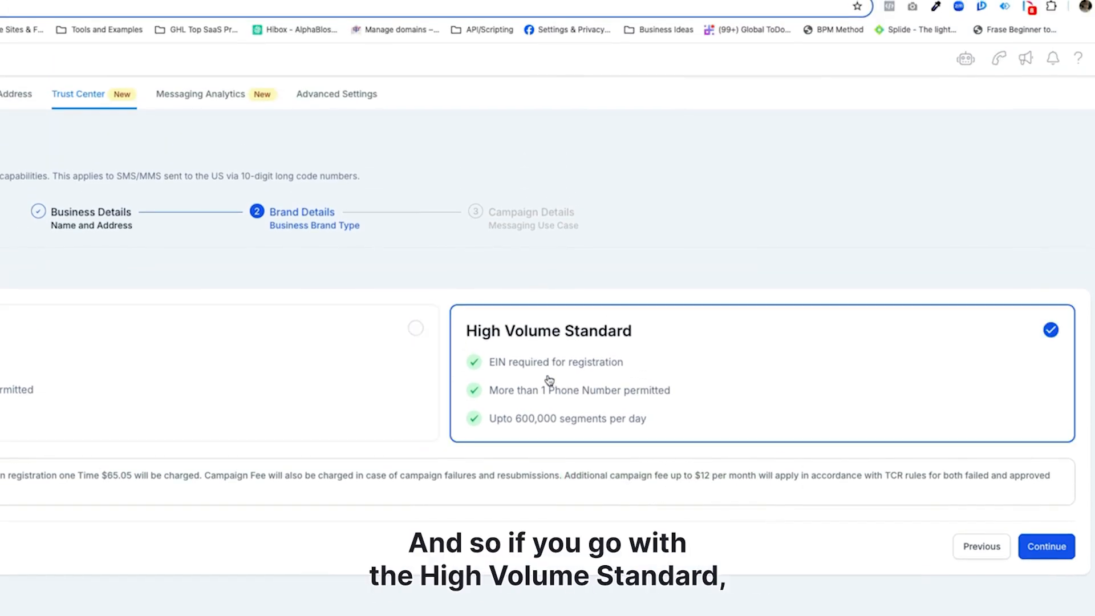
pyautogui.click(165, 341)
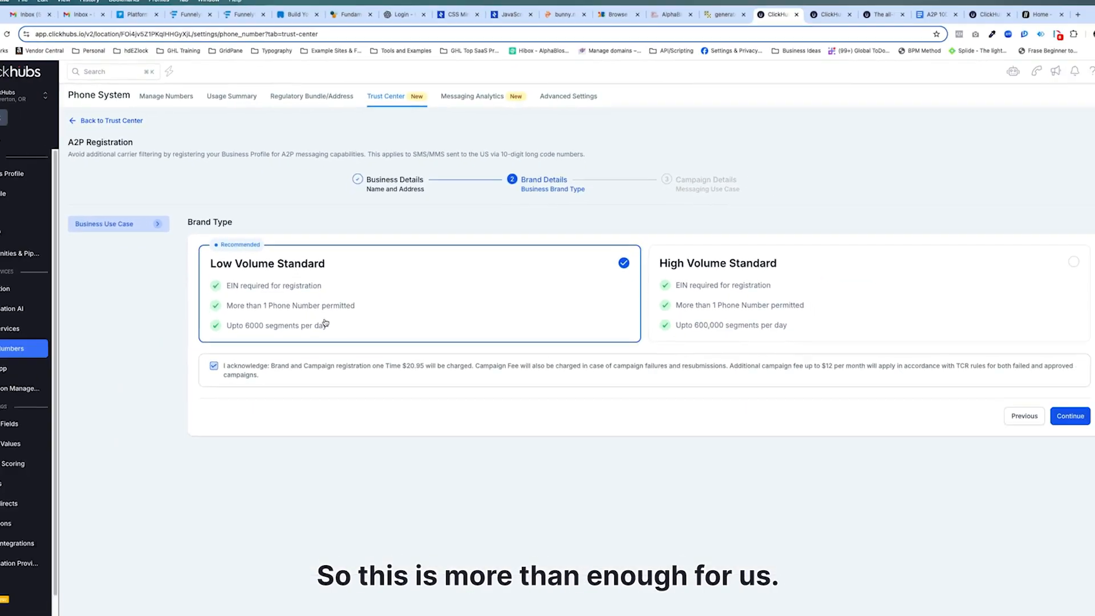
pyautogui.click(1042, 398)
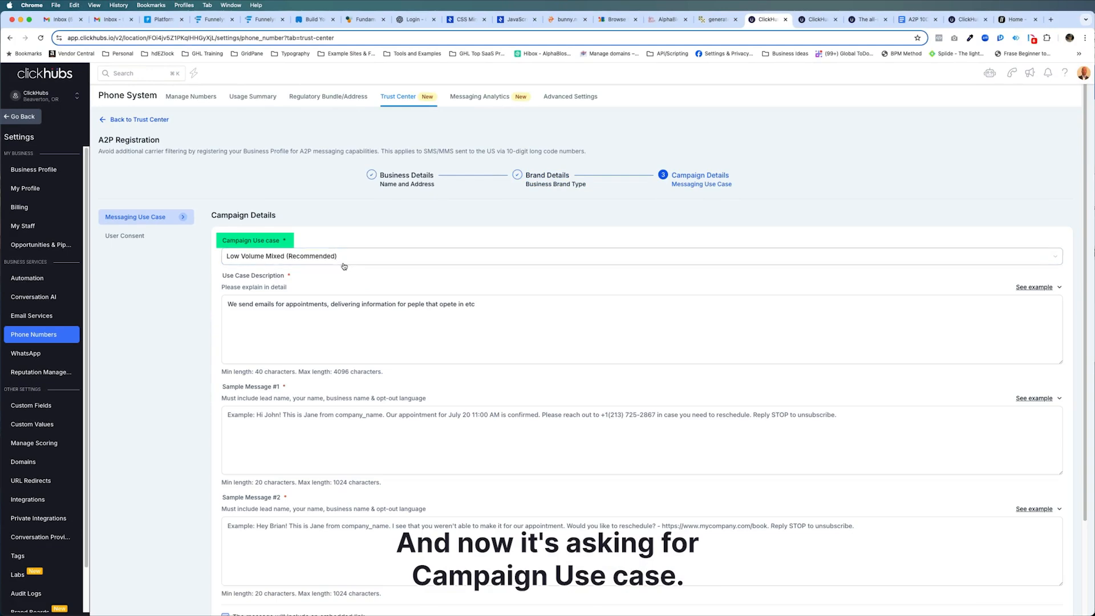
# Switch to the A2P 10DLC Campaign Template document and copy its Campaign Use Case Description text.
pyautogui.moveTo(755, 30); pyautogui.dragTo(977, 22)
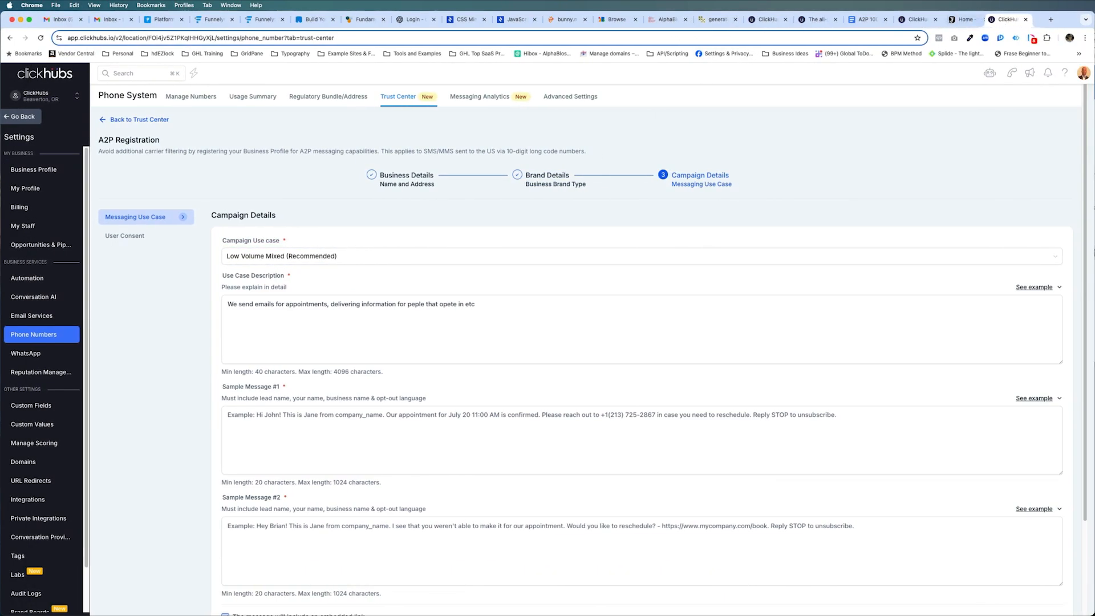
pyautogui.moveTo(865, 22); pyautogui.dragTo(938, 24)
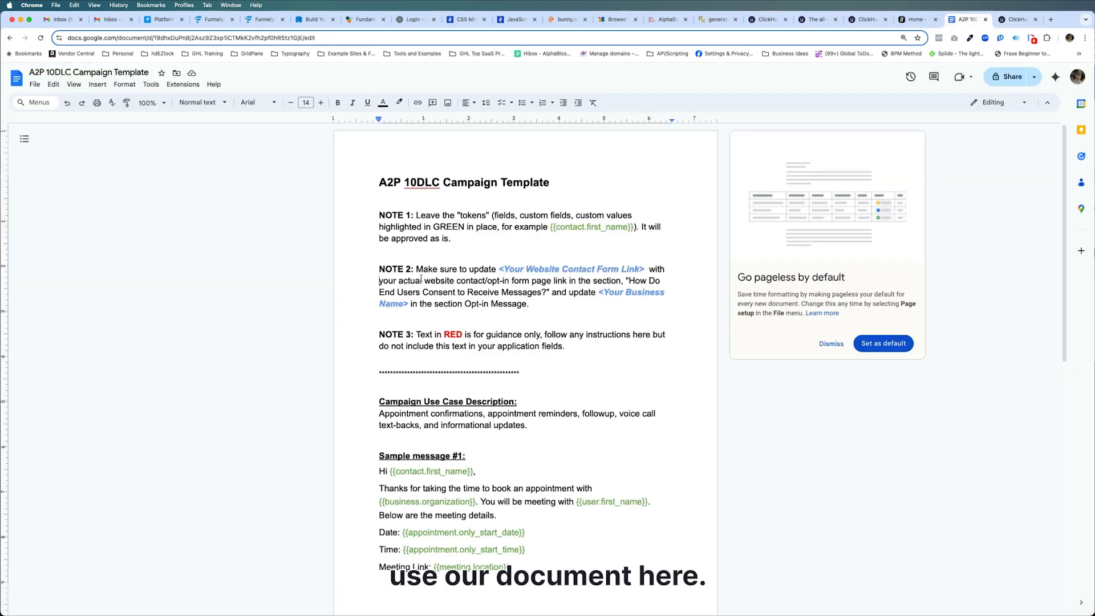
pyautogui.scroll(-3, 588, 259)
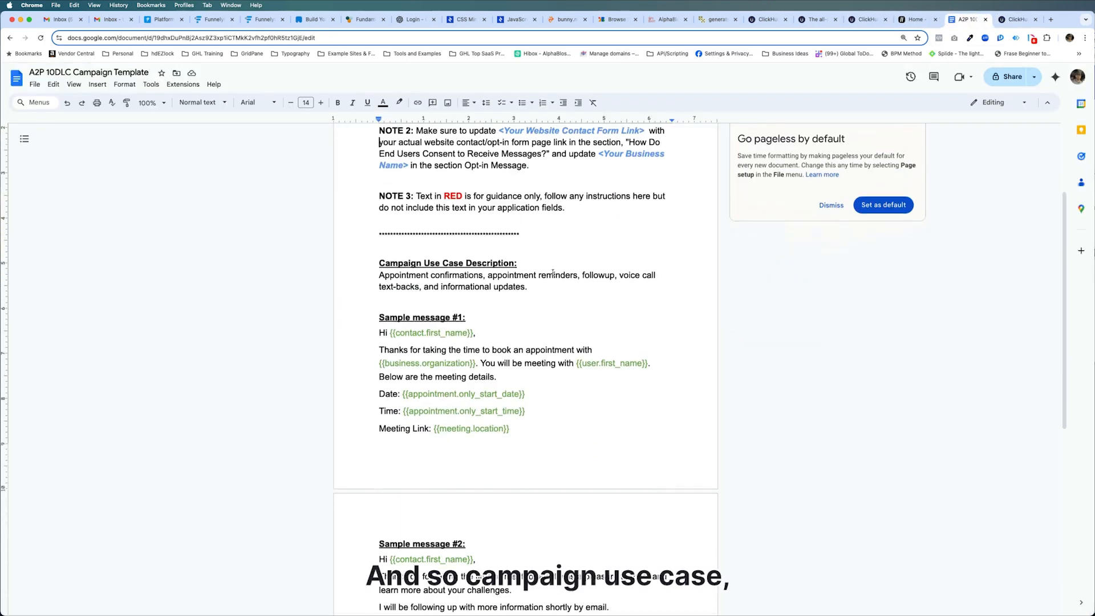
pyautogui.click(416, 287)
pyautogui.moveTo(380, 275); pyautogui.dragTo(527, 287)
pyautogui.press('super+c')
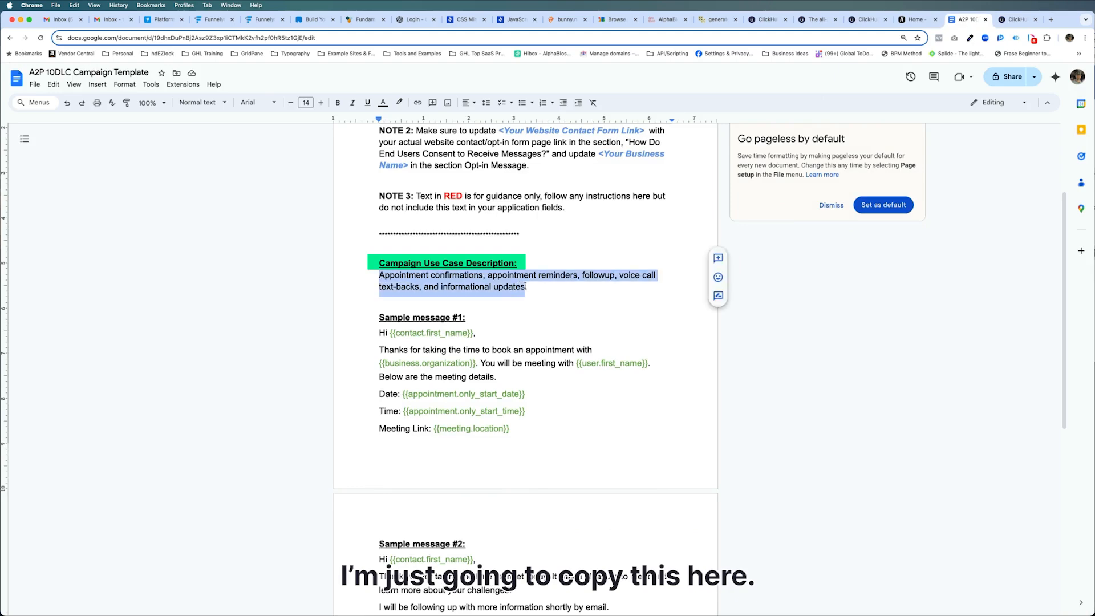
# Paste the template text into the Use Case Description field, replacing its existing content.
pyautogui.click(1012, 22)
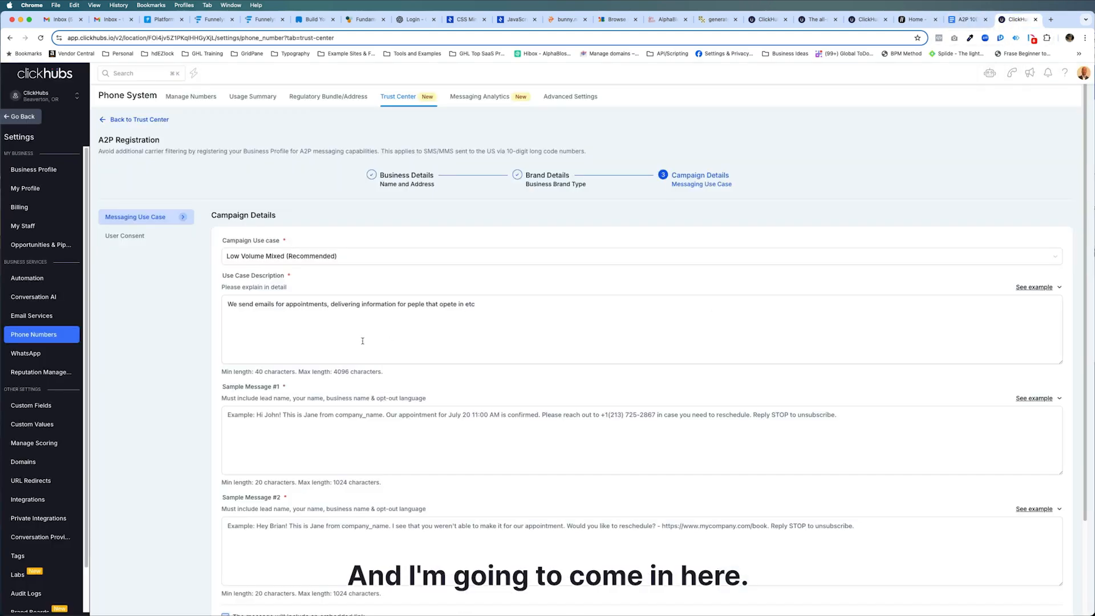
pyautogui.click(294, 308)
pyautogui.tripleClick(295, 304)
pyautogui.press('super+v')
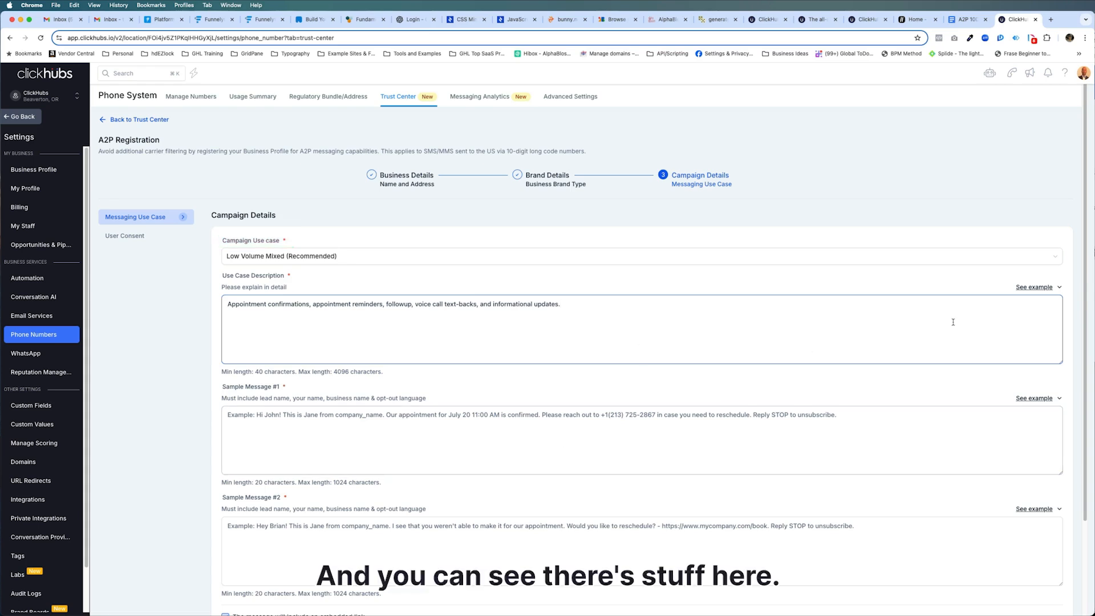
# Preview the example texts offered for the Use Case Description field.
pyautogui.click(1049, 288)
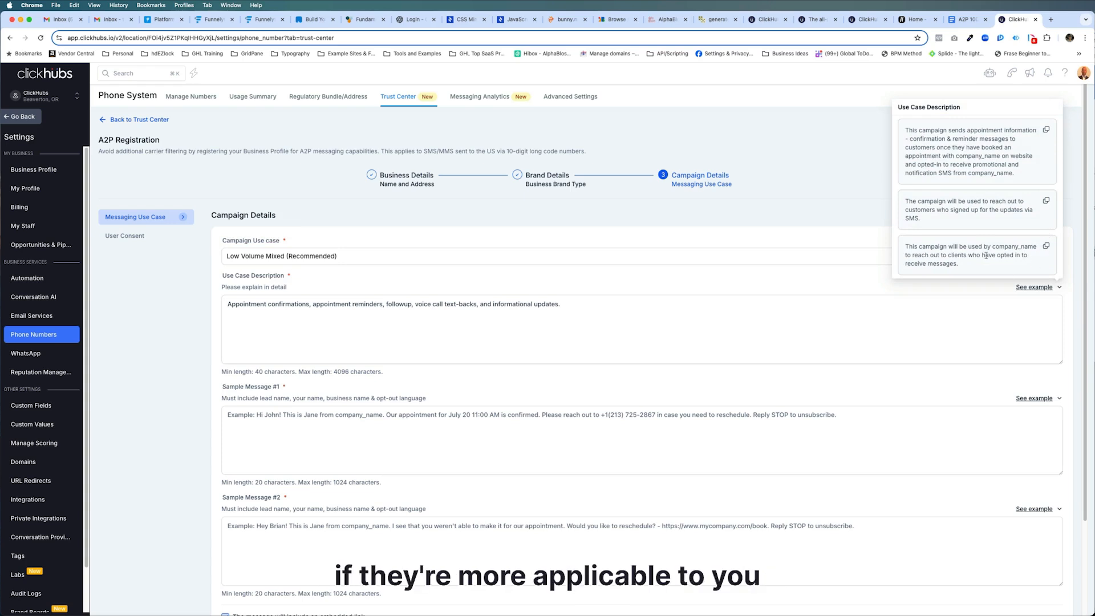
pyautogui.click(660, 284)
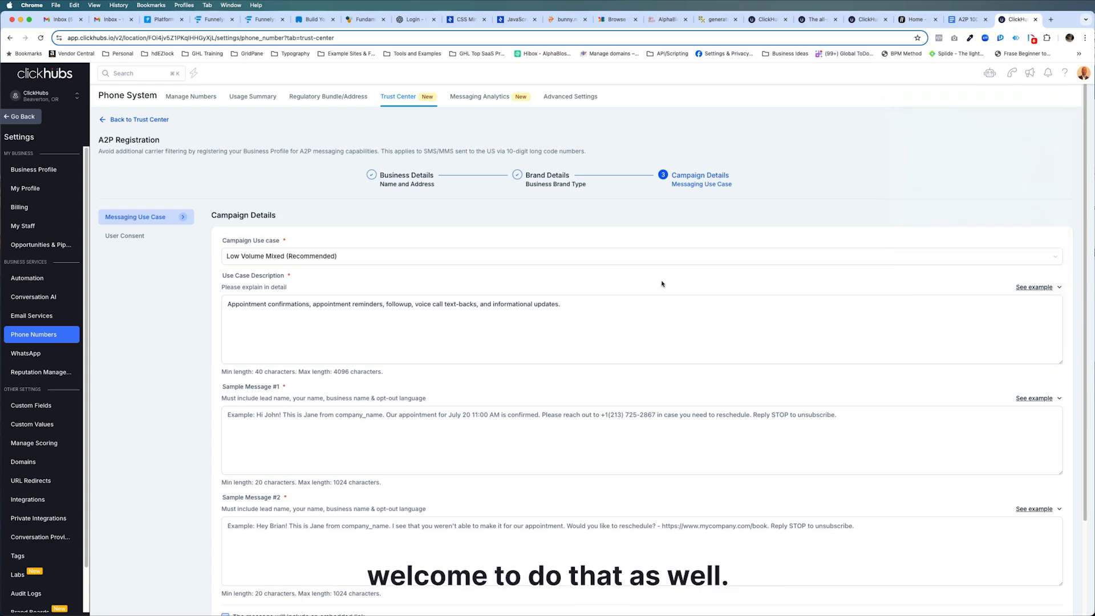
pyautogui.scroll(-2, 337, 364)
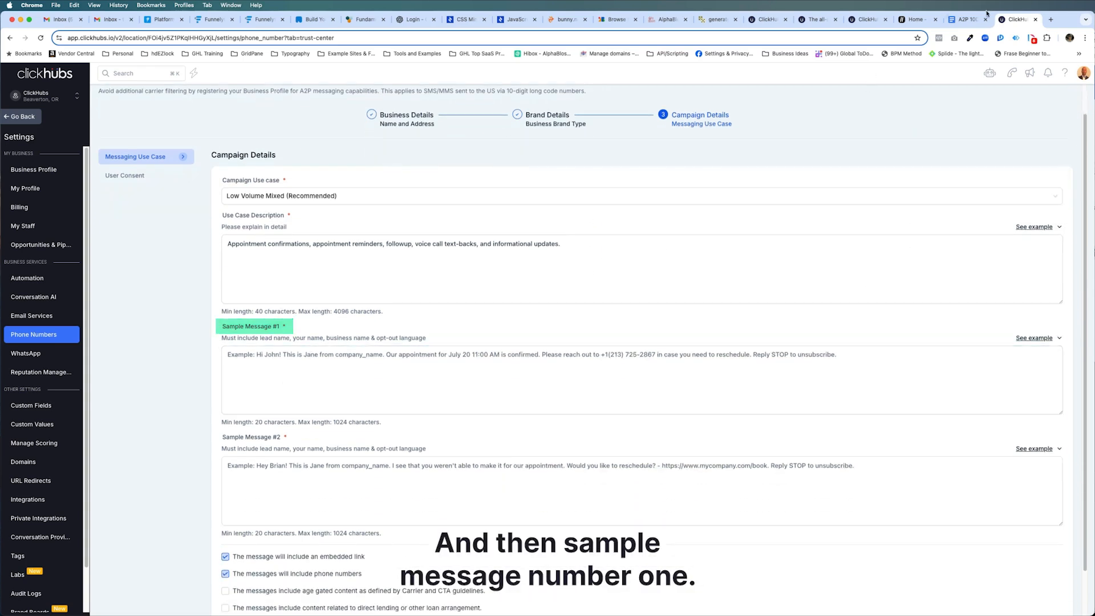
# Copy the template's Sample message #1 text and paste it into the Sample Message #1 field.
pyautogui.click(966, 19)
pyautogui.scroll(-3, 724, 155)
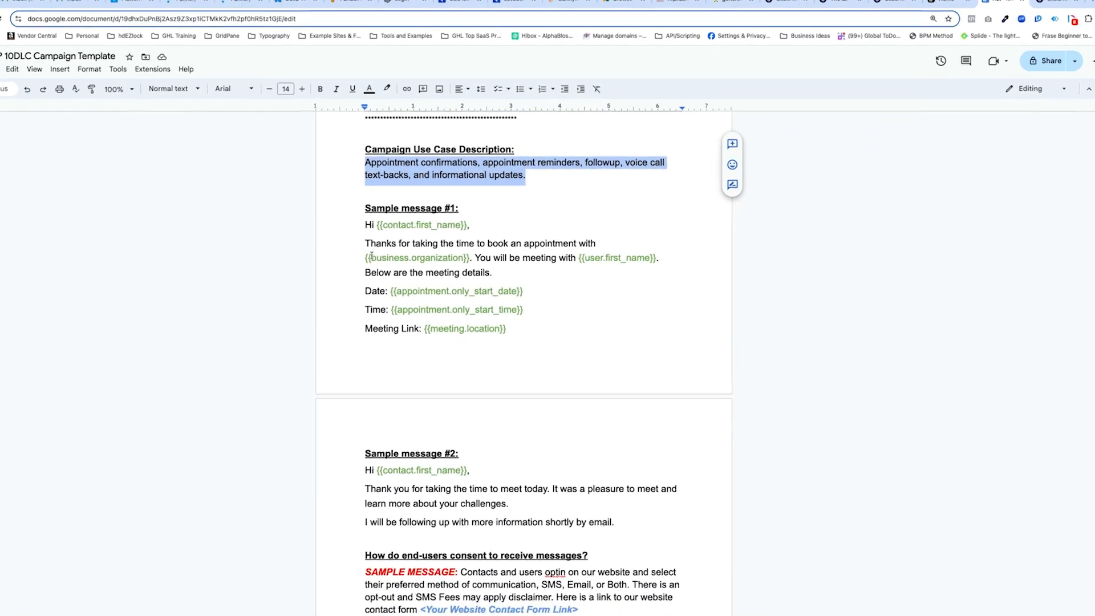
pyautogui.moveTo(323, 214); pyautogui.dragTo(519, 344)
pyautogui.press('super+c')
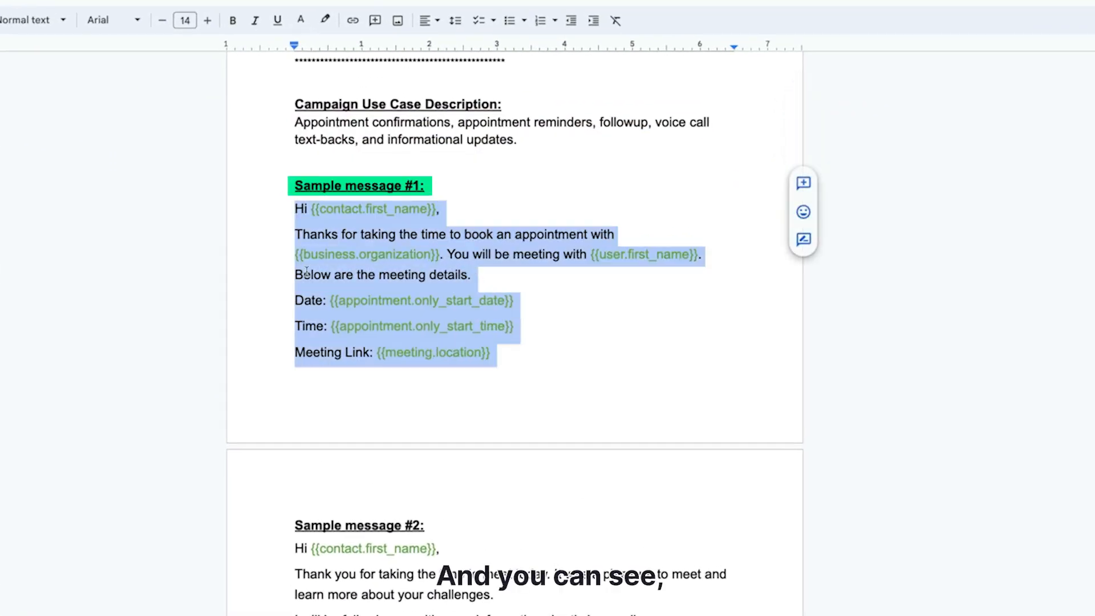
pyautogui.click(374, 214)
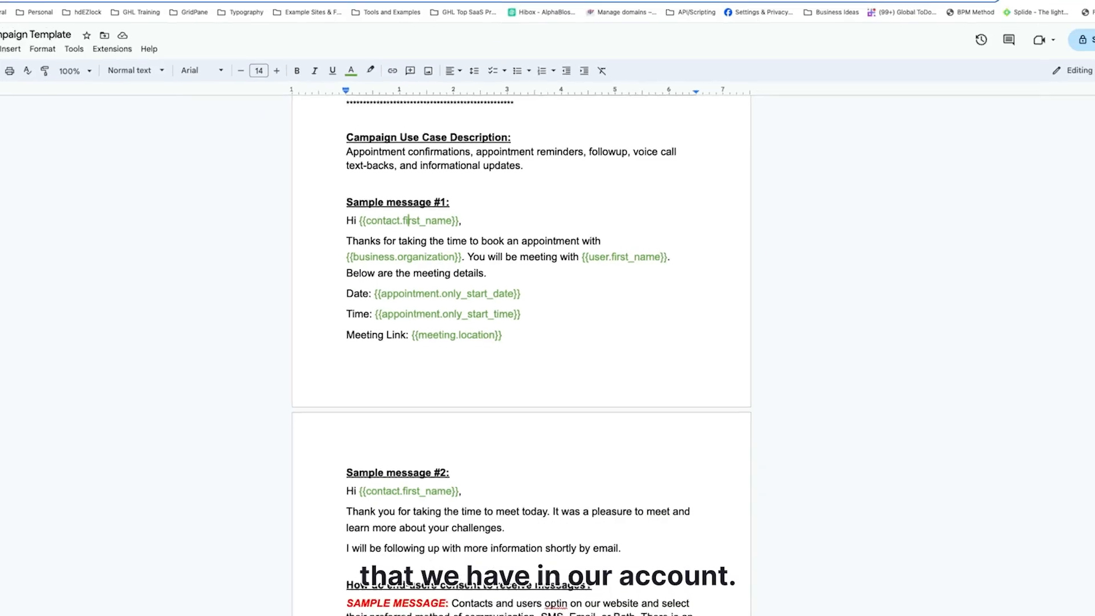
pyautogui.click(1007, 21)
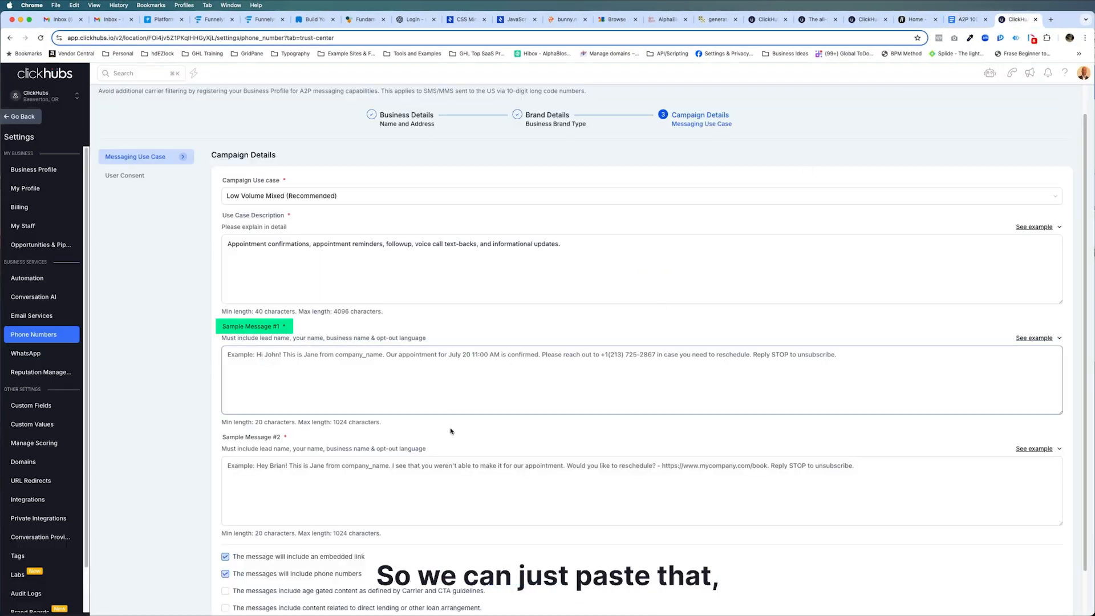
pyautogui.click(441, 353)
pyautogui.press('super+v')
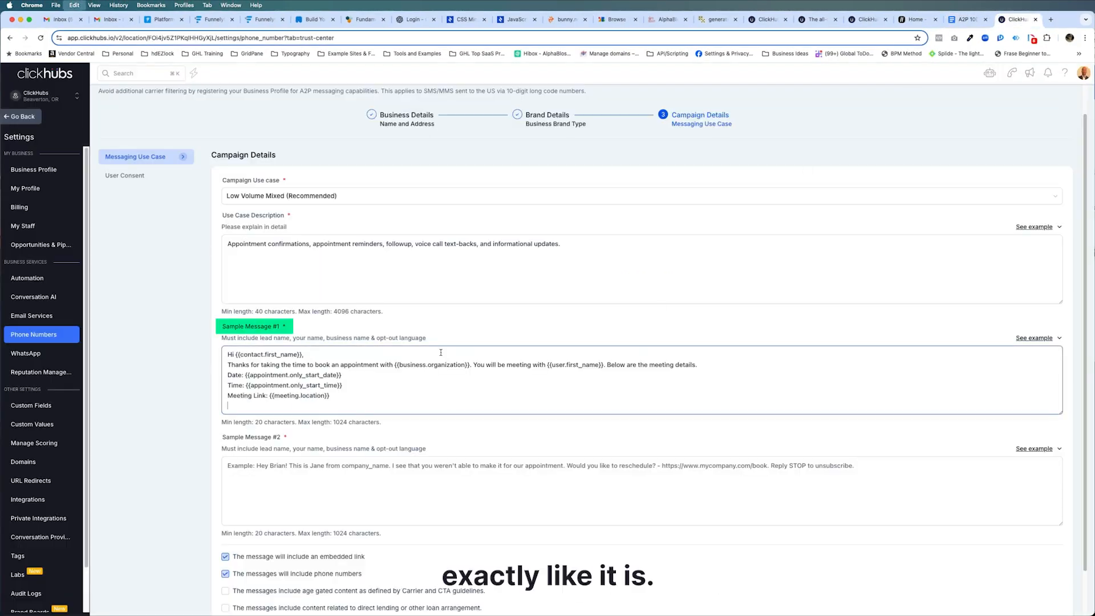
# Copy the template's Sample message #2 text into the Sample Message #2 field and continue to User Consent.
pyautogui.scroll(-1, 410, 404)
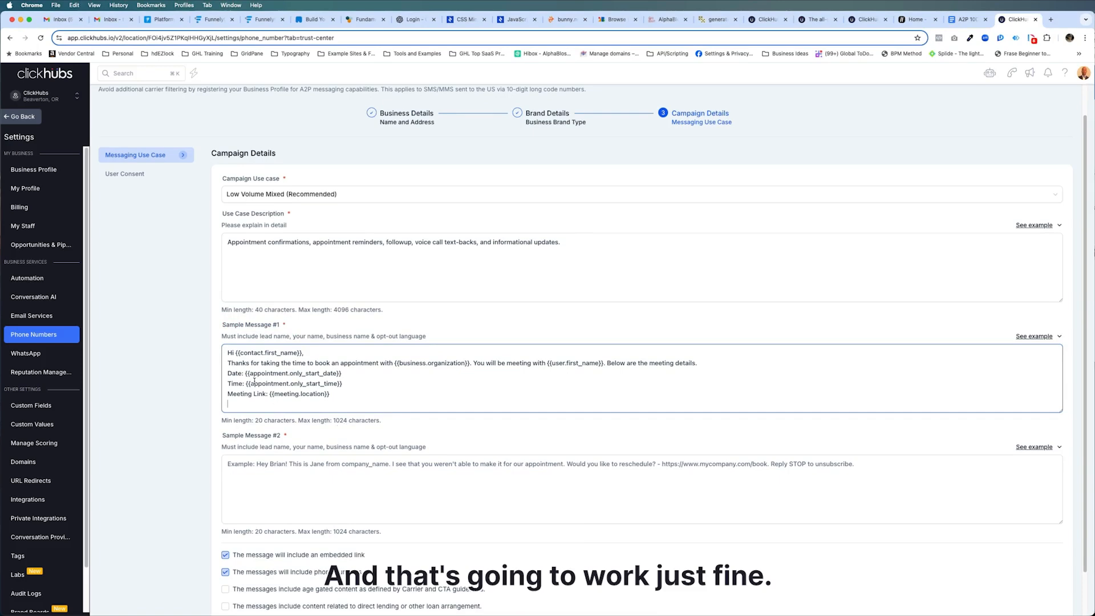
pyautogui.scroll(-2, 259, 385)
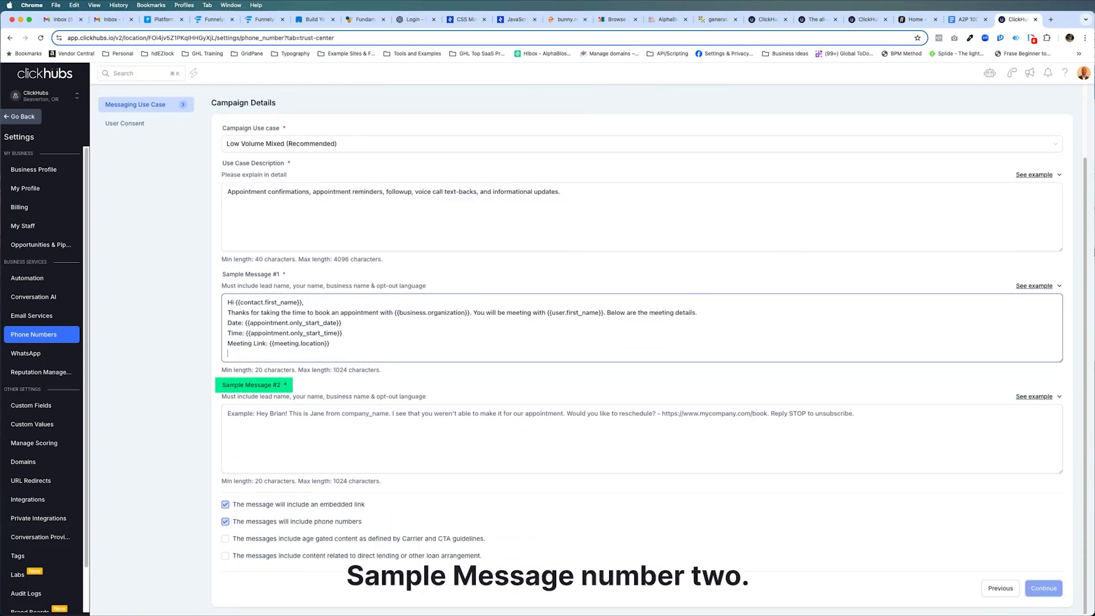
pyautogui.click(968, 19)
pyautogui.scroll(-5, 408, 304)
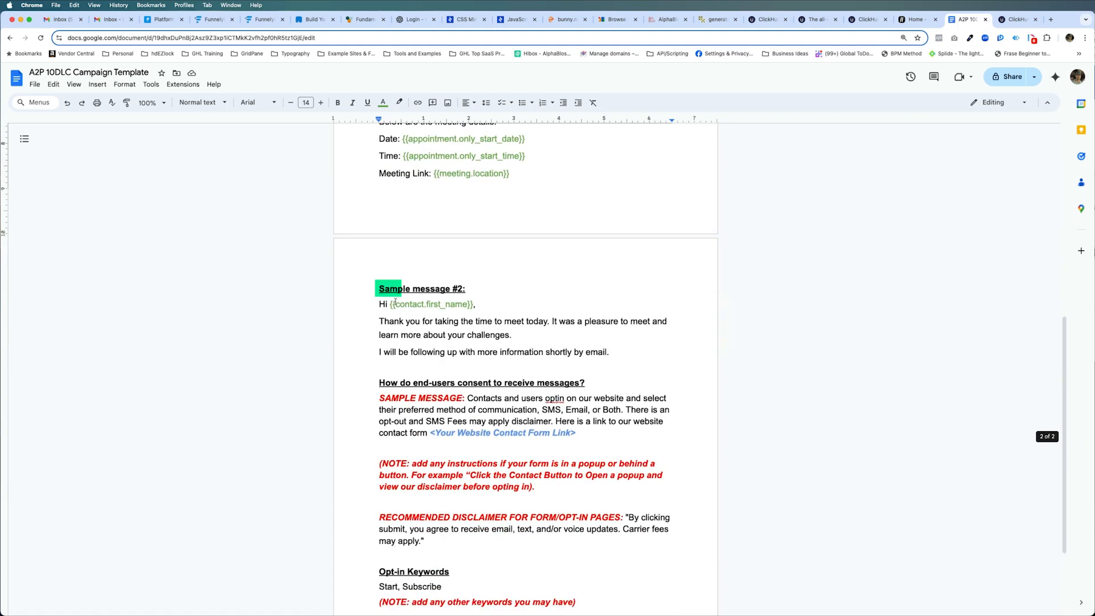
pyautogui.moveTo(379, 304); pyautogui.dragTo(609, 352)
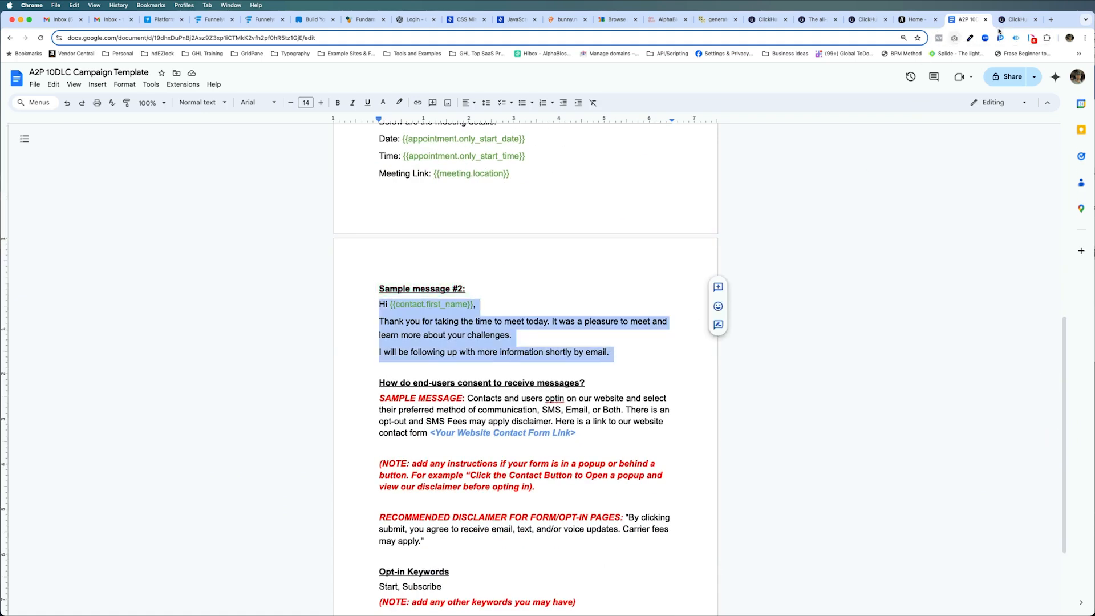
pyautogui.click(1017, 19)
pyautogui.click(365, 406)
pyautogui.press('super+v')
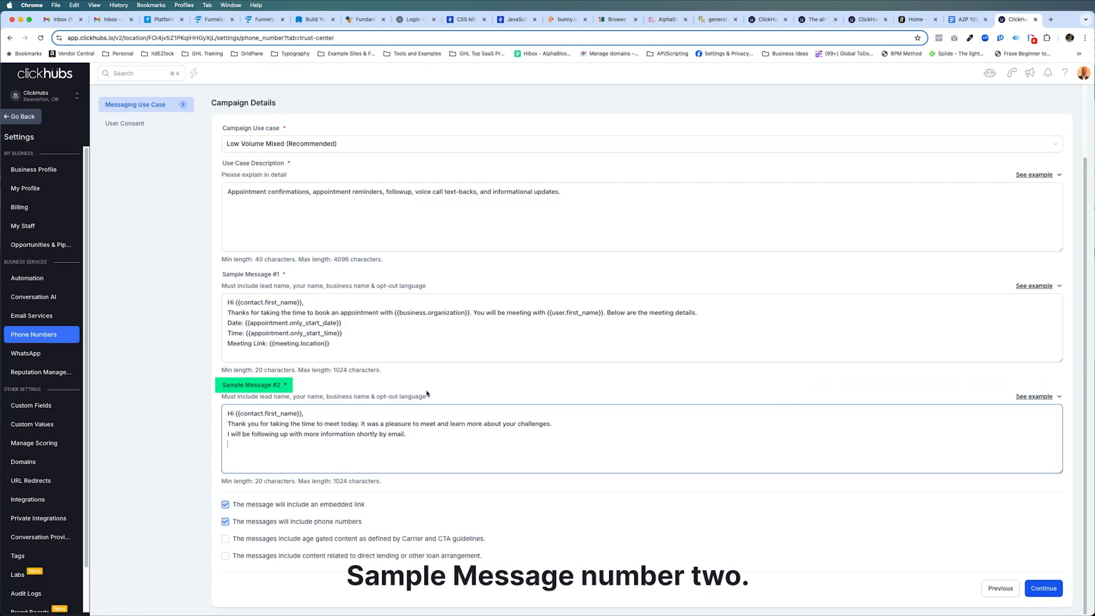
pyautogui.click(373, 349)
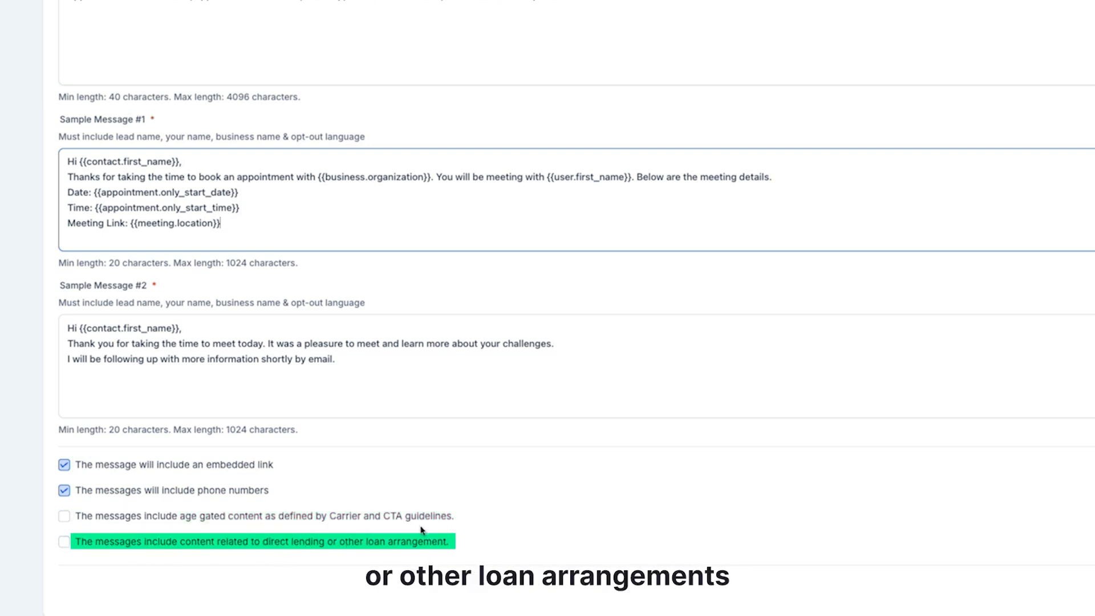
pyautogui.scroll(3, 468, 547)
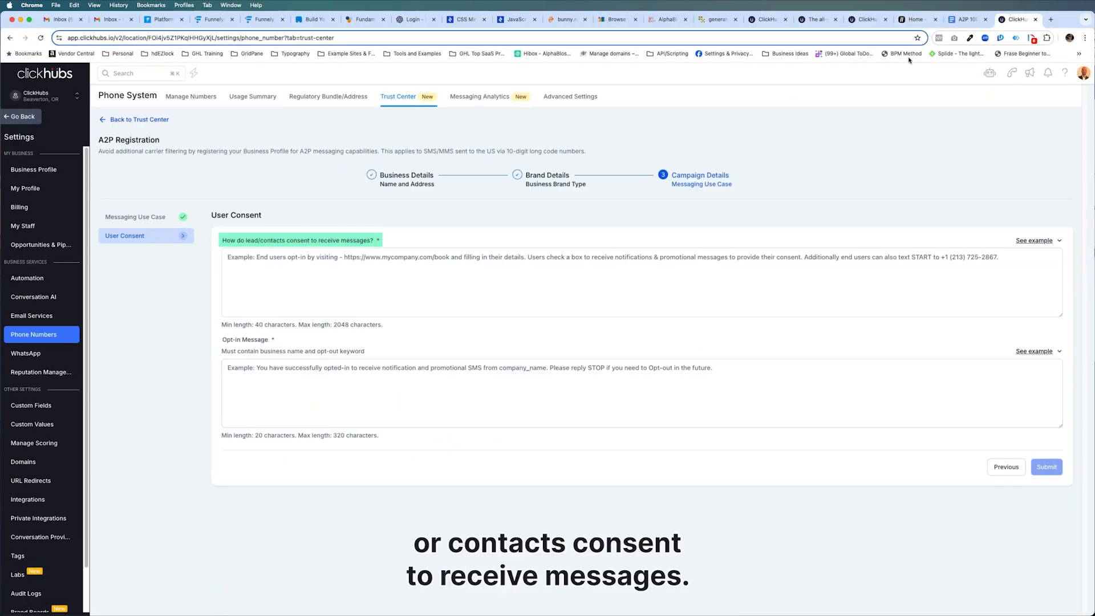
# Copy the template's consent sample message and paste it into the How do lead/contacts consent to receive messages field.
pyautogui.click(962, 24)
pyautogui.scroll(-2, 473, 414)
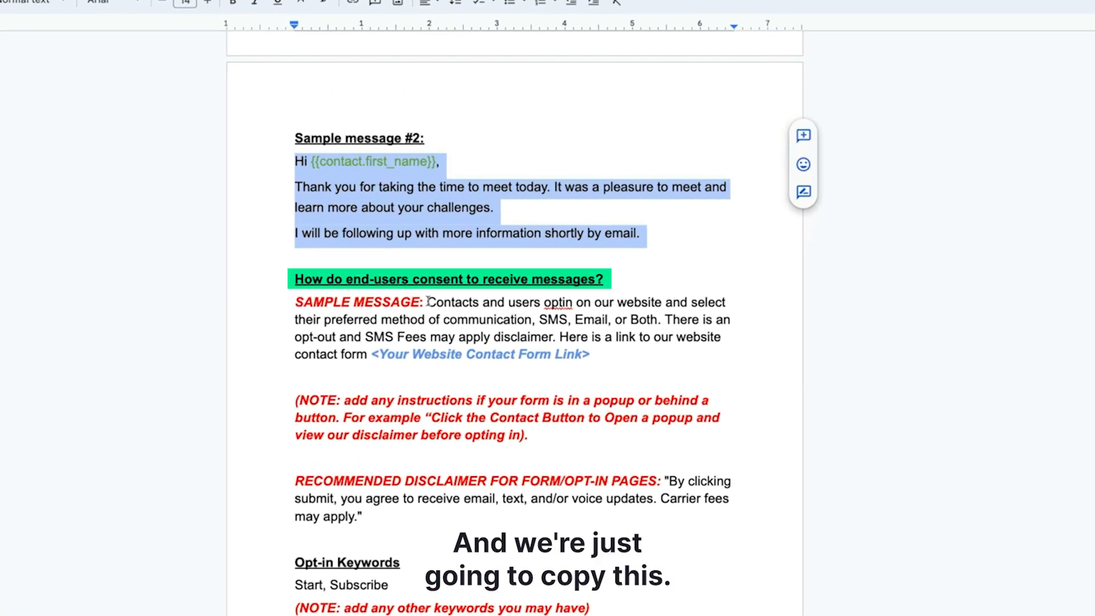
pyautogui.moveTo(427, 302); pyautogui.dragTo(599, 353)
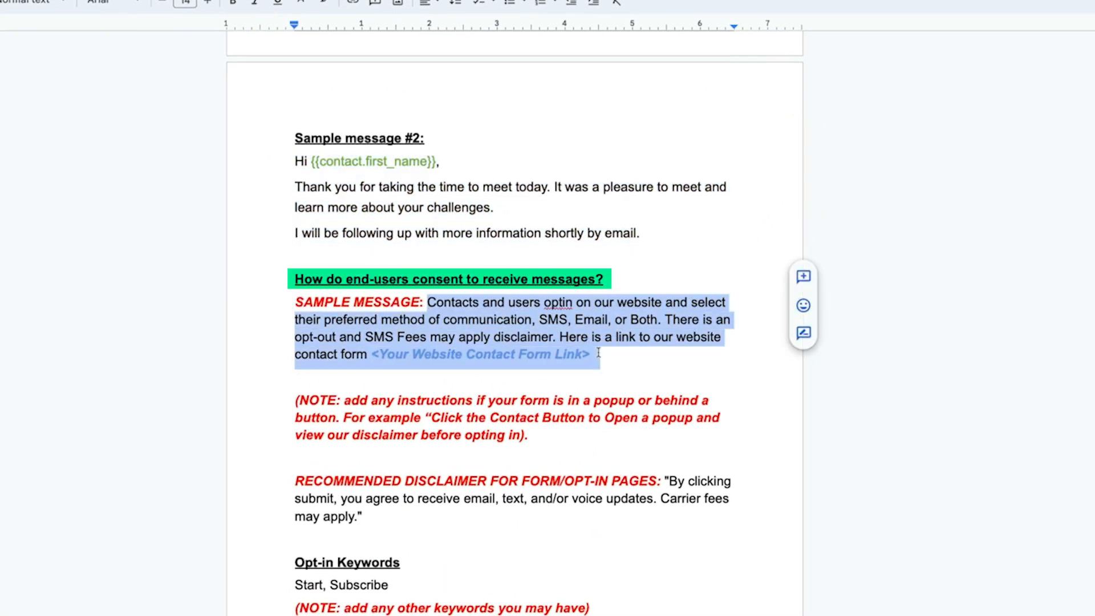
pyautogui.rightClick(557, 342)
pyautogui.click(593, 381)
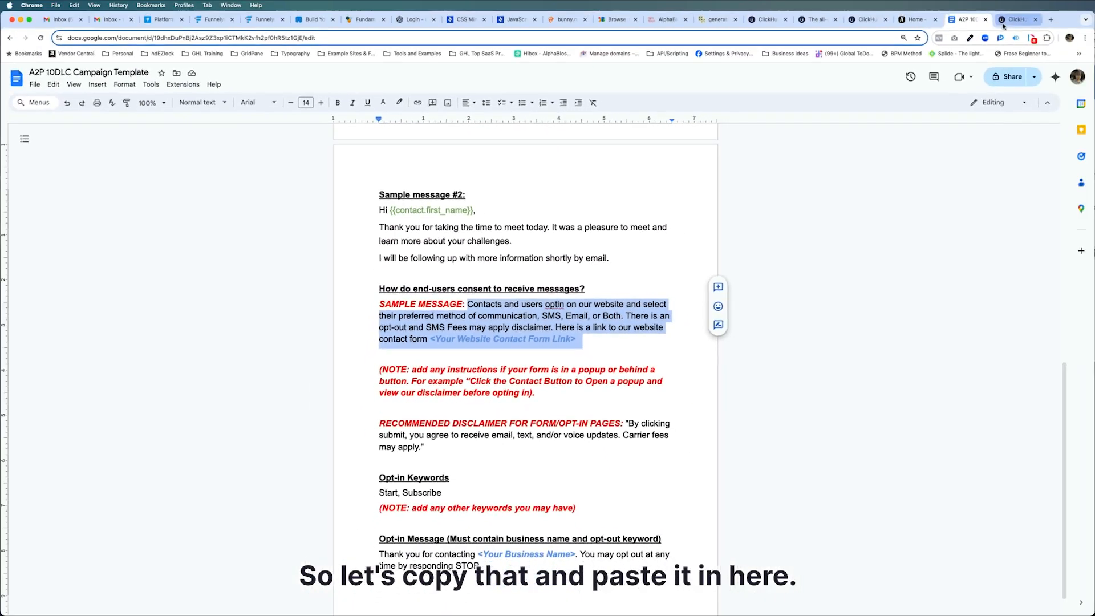
pyautogui.click(1010, 20)
pyautogui.click(375, 276)
pyautogui.press('super+v')
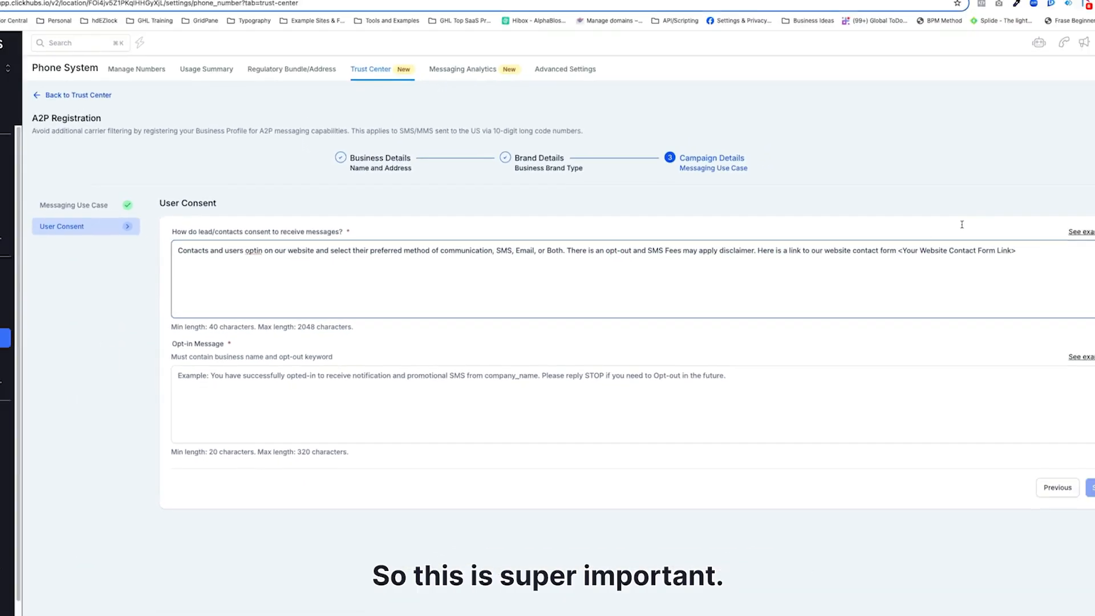
# Check the website's Terms of Service and Privacy Policy pages linked from the home page.
pyautogui.click(915, 19)
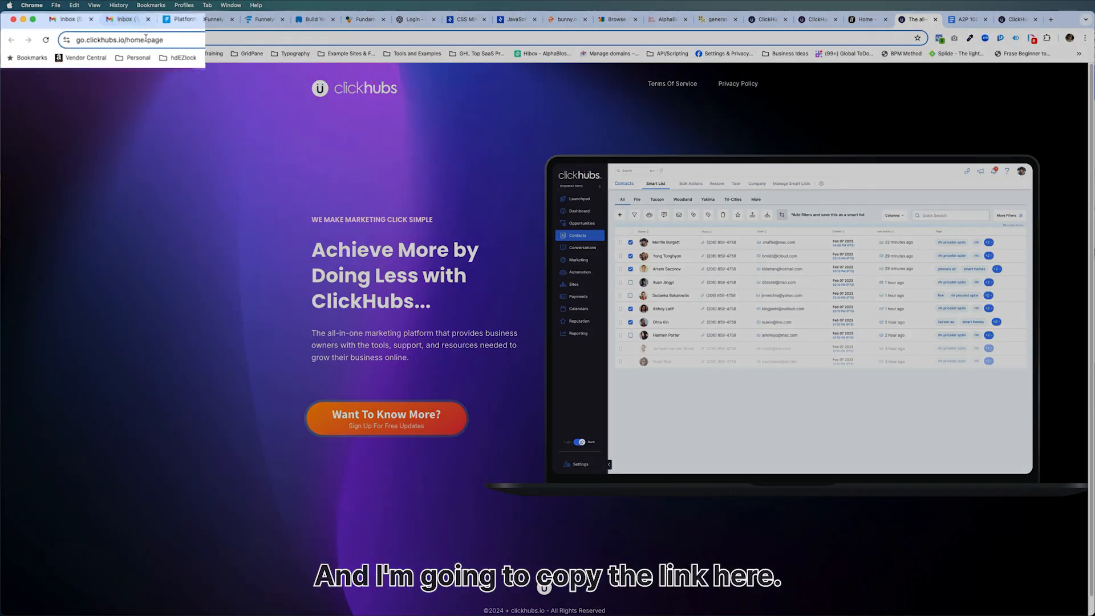
pyautogui.click(130, 37)
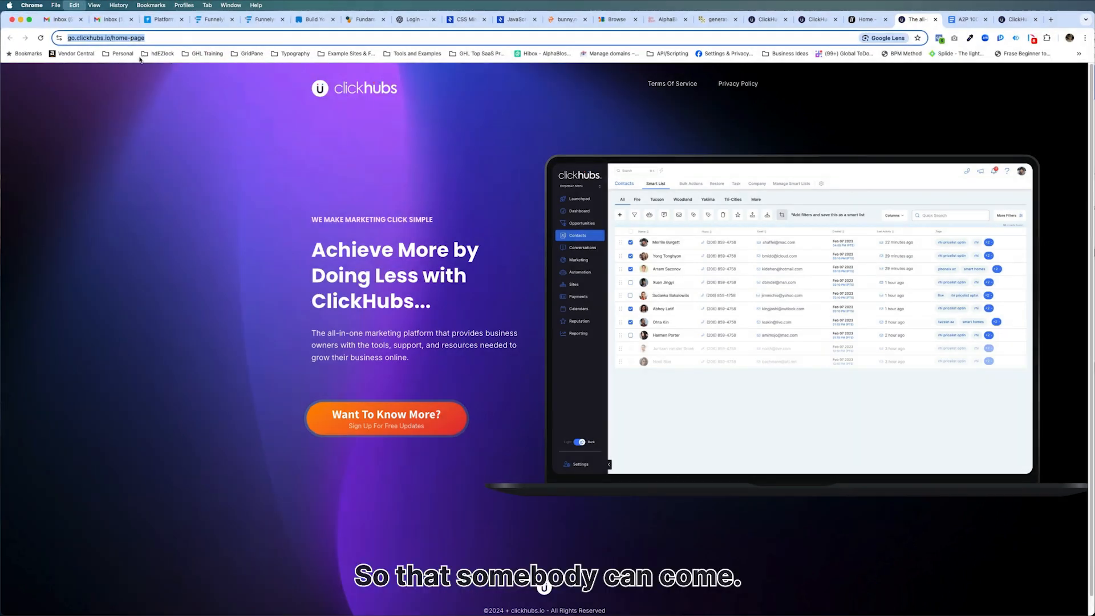
pyautogui.click(672, 84)
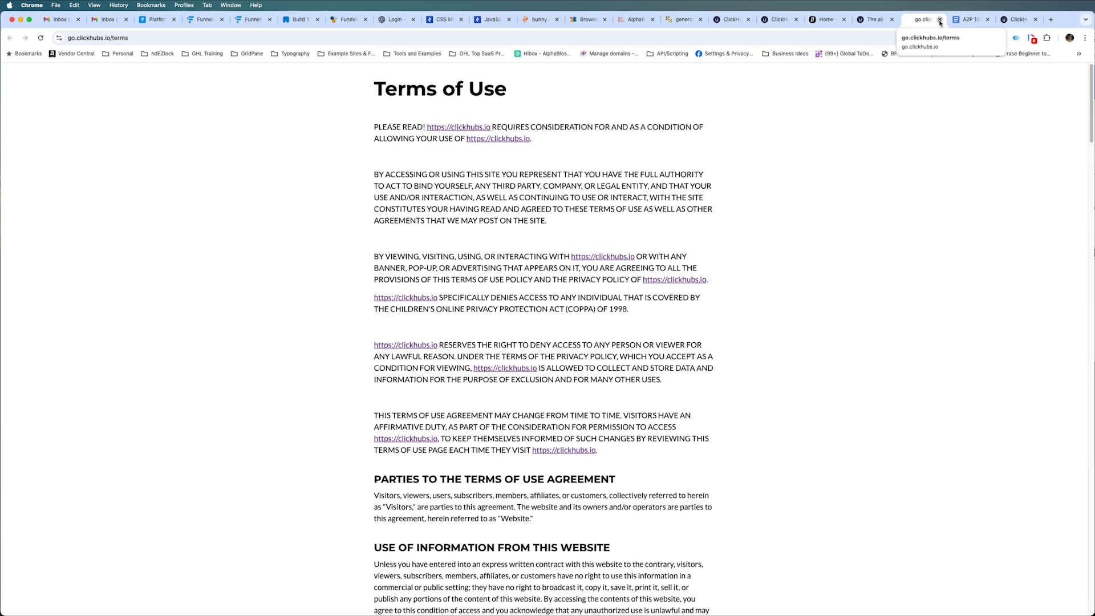
pyautogui.click(939, 20)
pyautogui.click(738, 89)
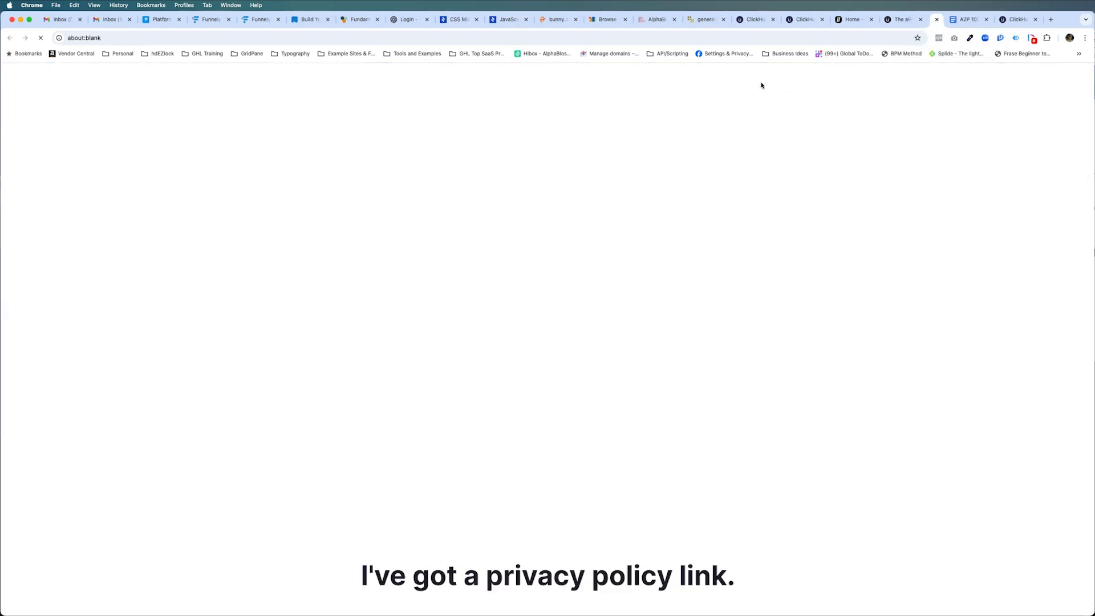
pyautogui.click(939, 20)
pyautogui.scroll(-1, 584, 610)
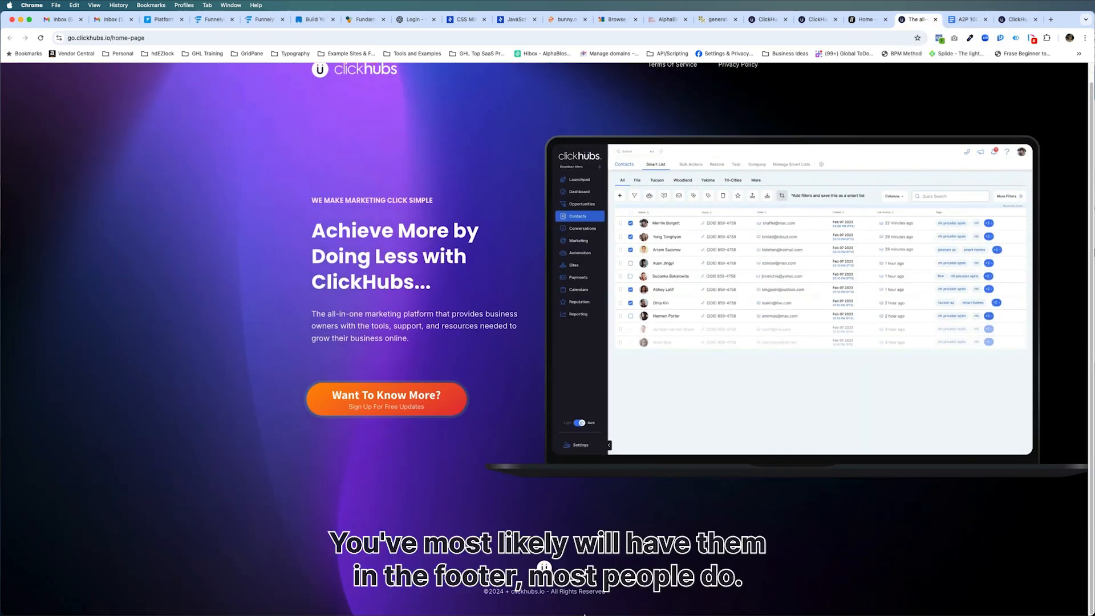
pyautogui.scroll(1, 621, 548)
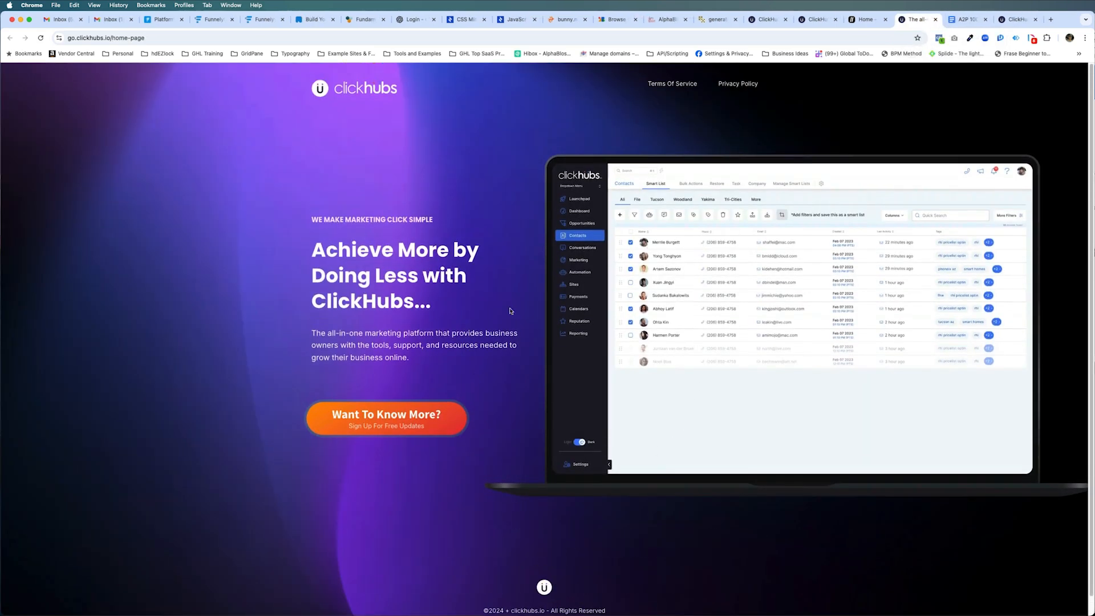
# Open the home page sign-up popup and examine its SMS consent checkbox and disclaimer text.
pyautogui.click(395, 414)
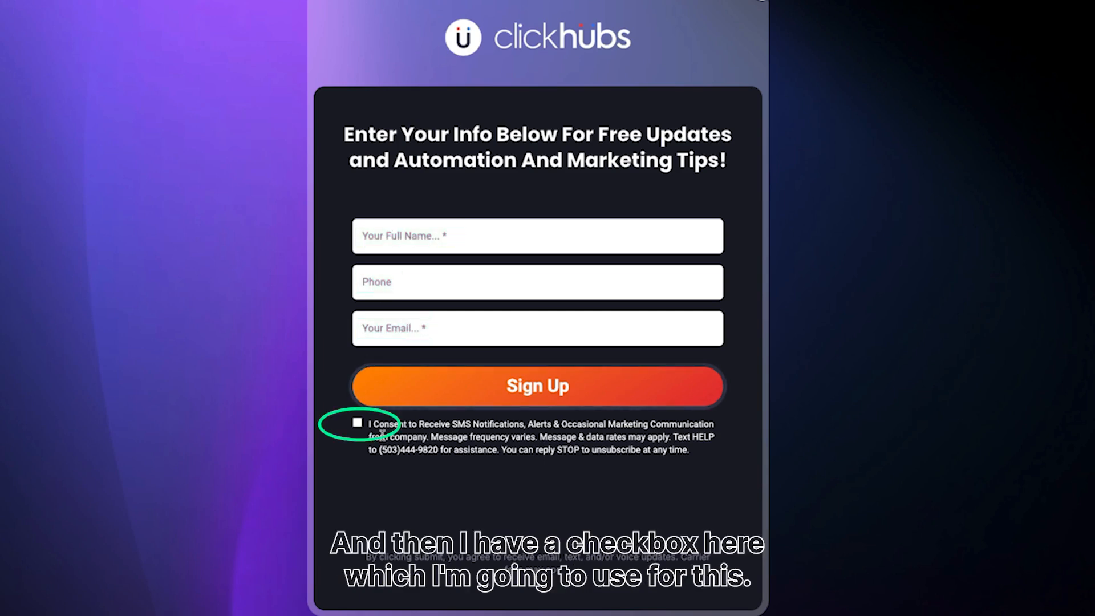
pyautogui.click(358, 424)
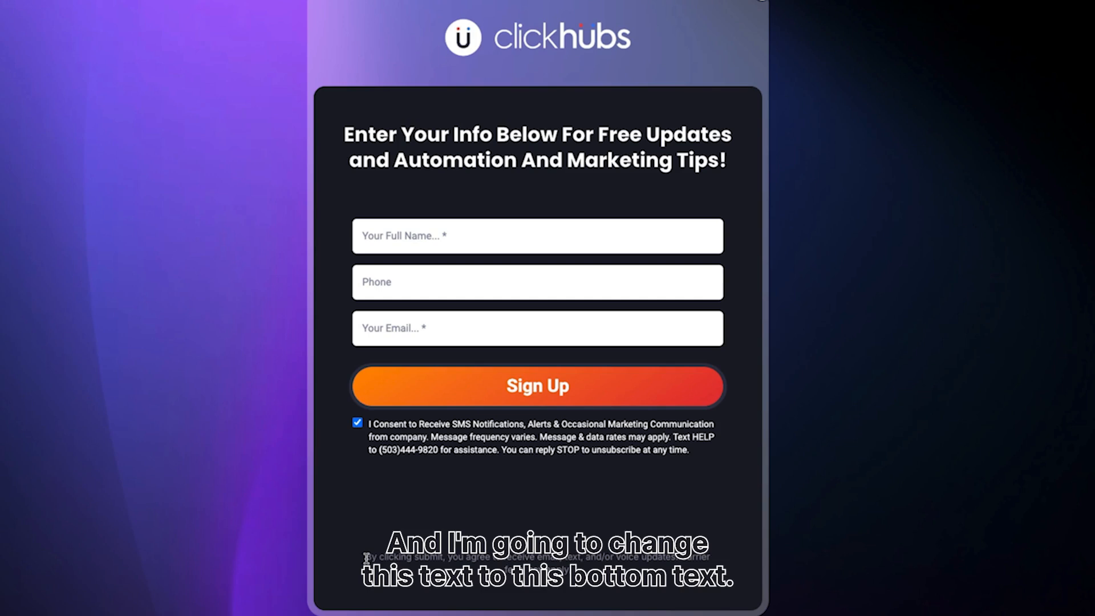
pyautogui.moveTo(366, 557); pyautogui.dragTo(406, 559)
pyautogui.click(575, 568)
pyautogui.click(368, 560)
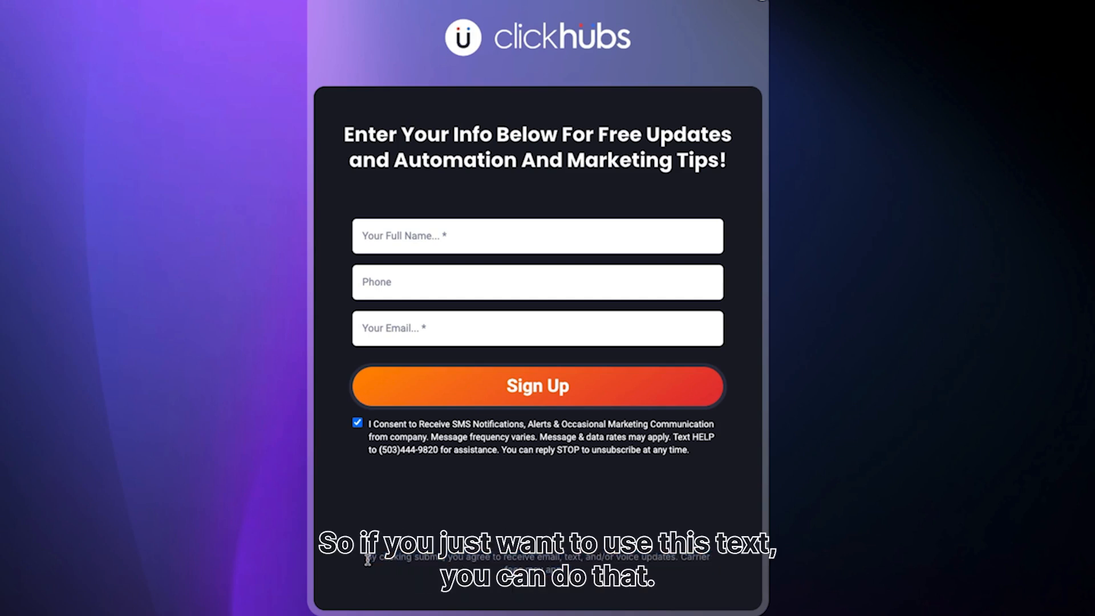
pyautogui.click(357, 426)
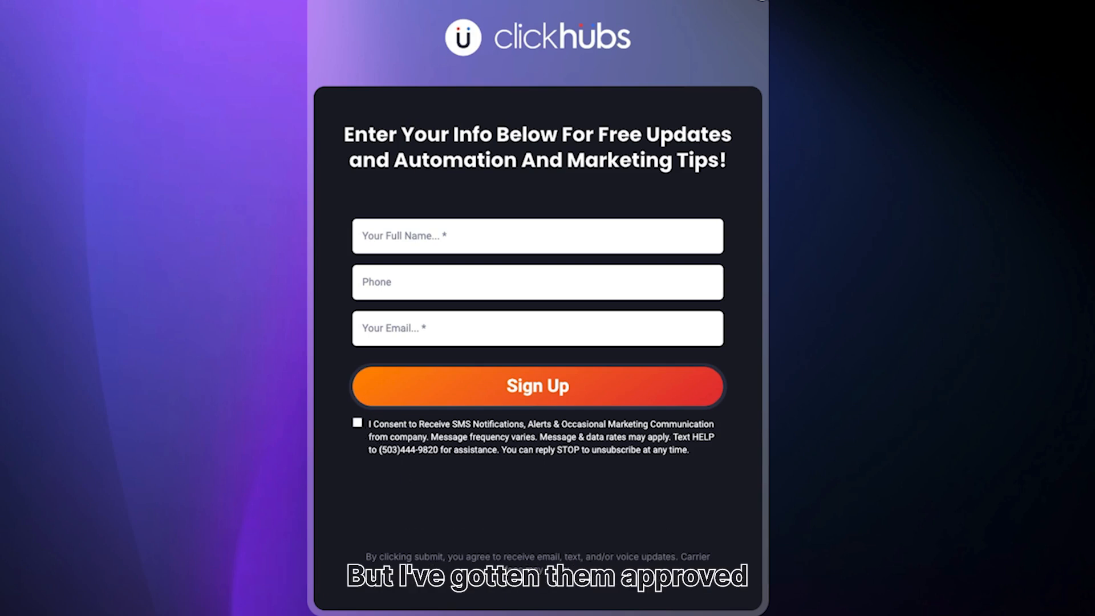
pyautogui.moveTo(365, 556); pyautogui.dragTo(567, 582)
pyautogui.click(566, 580)
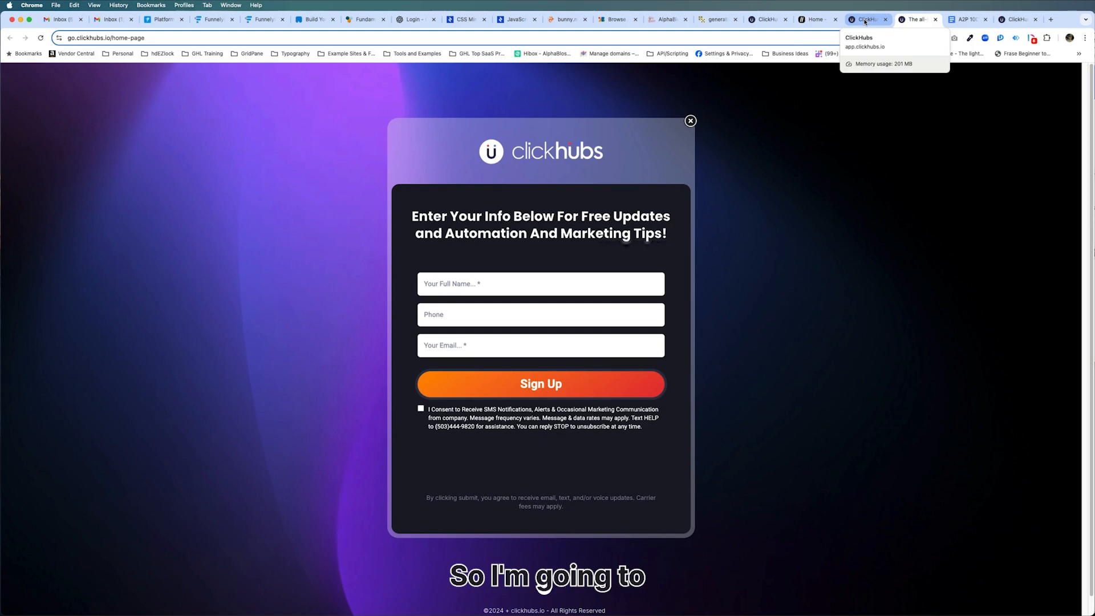
# Copy the template's recommended opt-in disclaimer and paste it as the form's T & C text.
pyautogui.click(967, 20)
pyautogui.click(481, 363)
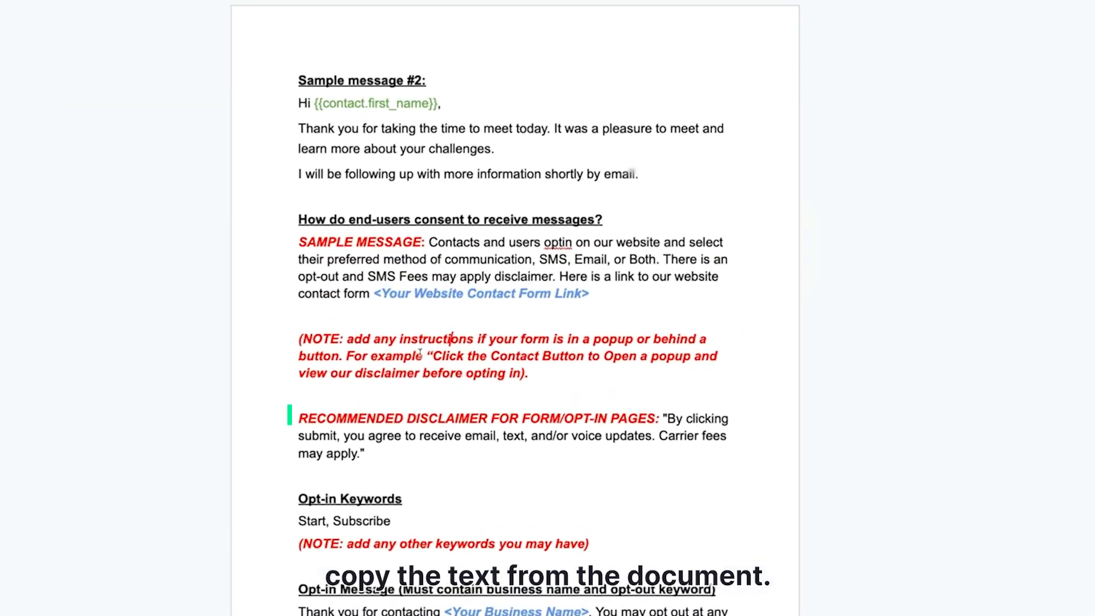
pyautogui.moveTo(668, 416)
pyautogui.mouseDown()
pyautogui.moveTo(617, 436)
pyautogui.moveTo(366, 452)
pyautogui.mouseUp()
pyautogui.click(913, 23)
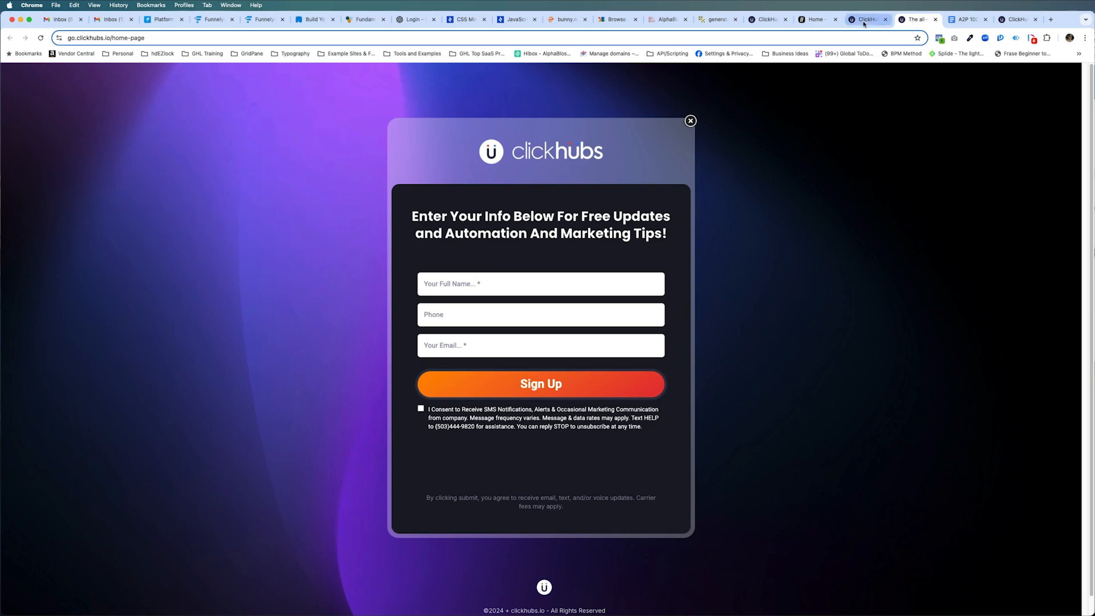
pyautogui.click(864, 21)
pyautogui.click(542, 288)
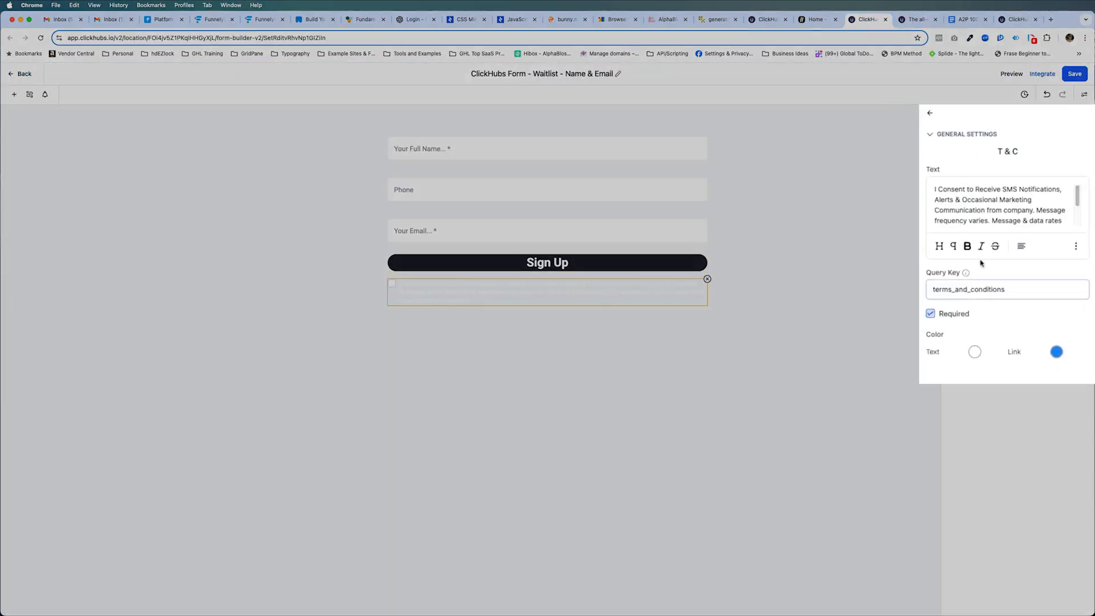
pyautogui.moveTo(894, 211); pyautogui.dragTo(933, 320)
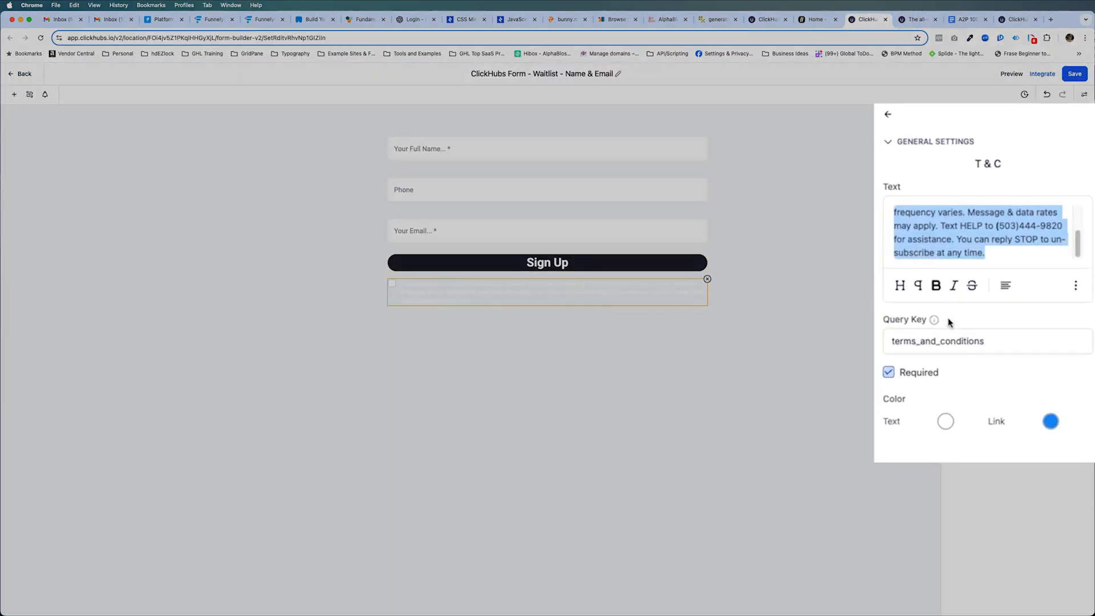
pyautogui.press('super+v')
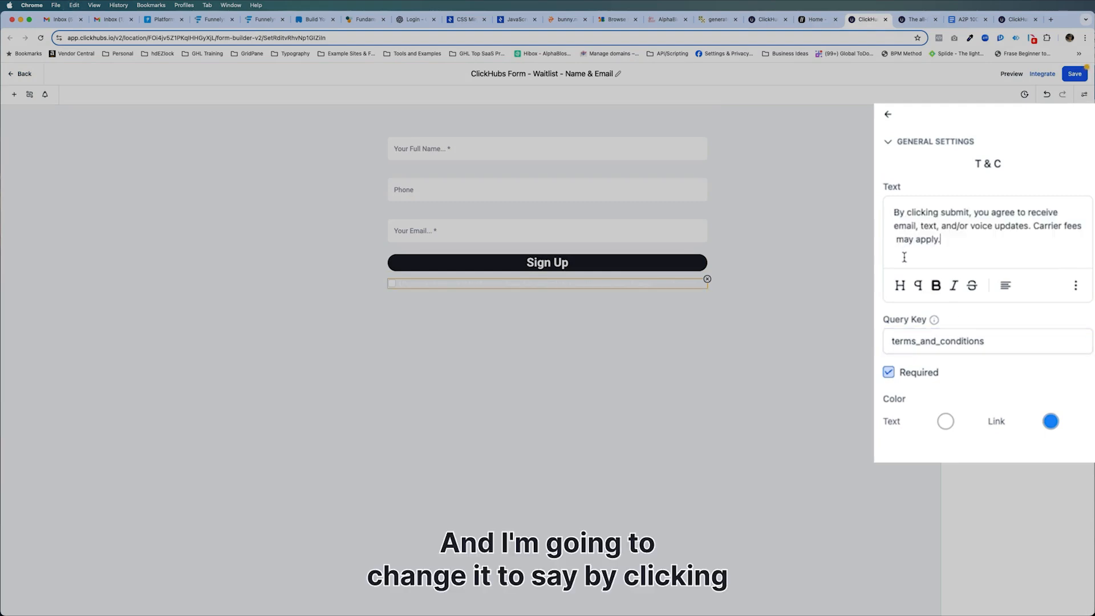
# Change "submit" to "Sign Up" in quotes in the form's T & C text and save the form.
pyautogui.doubleClick(946, 214)
pyautogui.write('"Sign Up"')
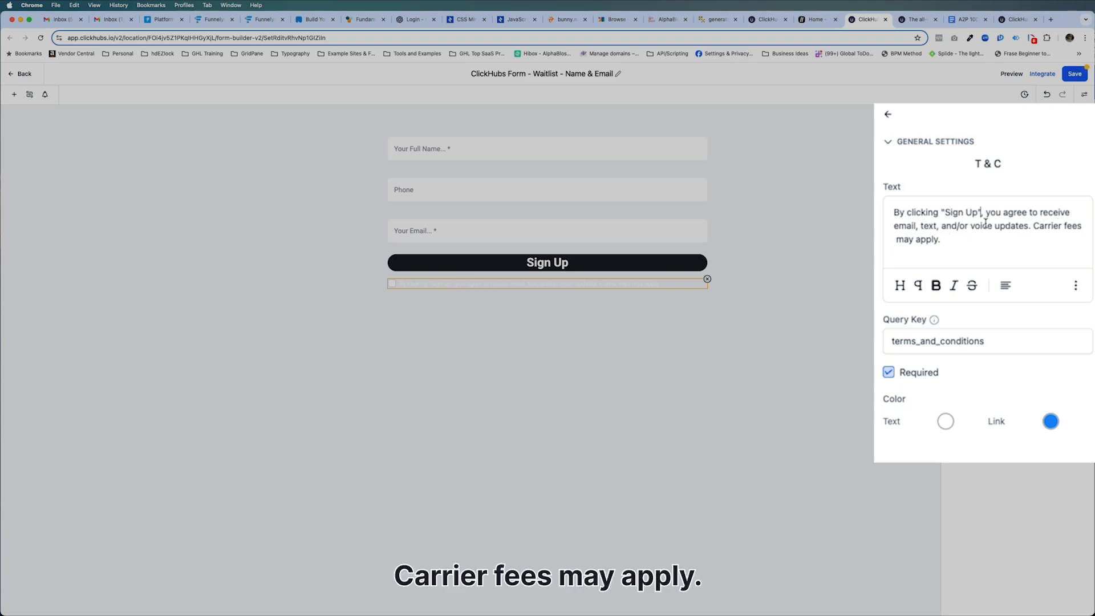
pyautogui.press('BackSpace')
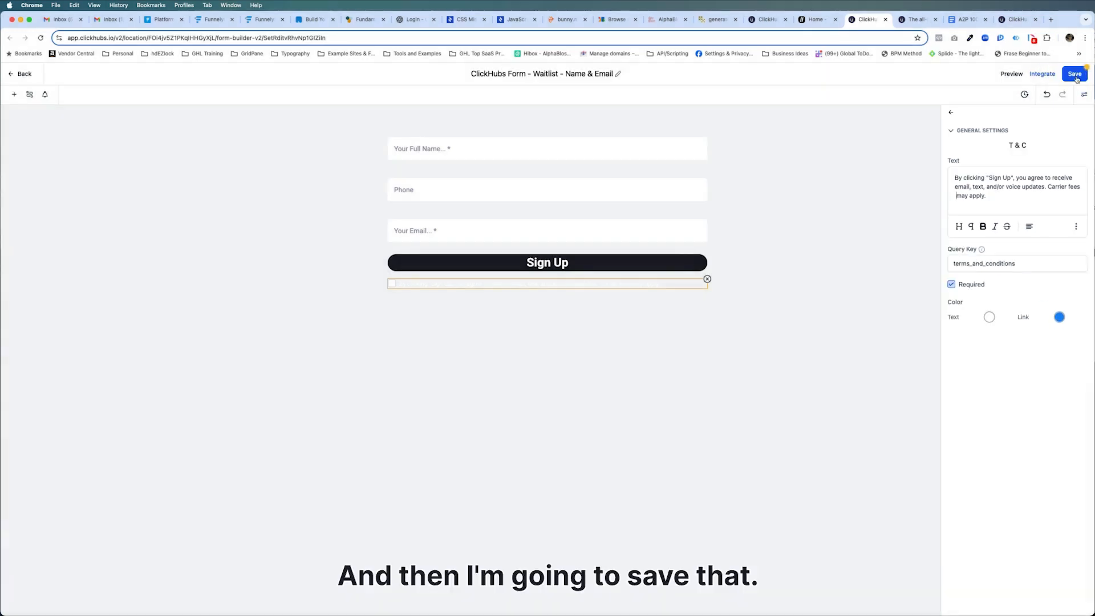
pyautogui.click(1073, 76)
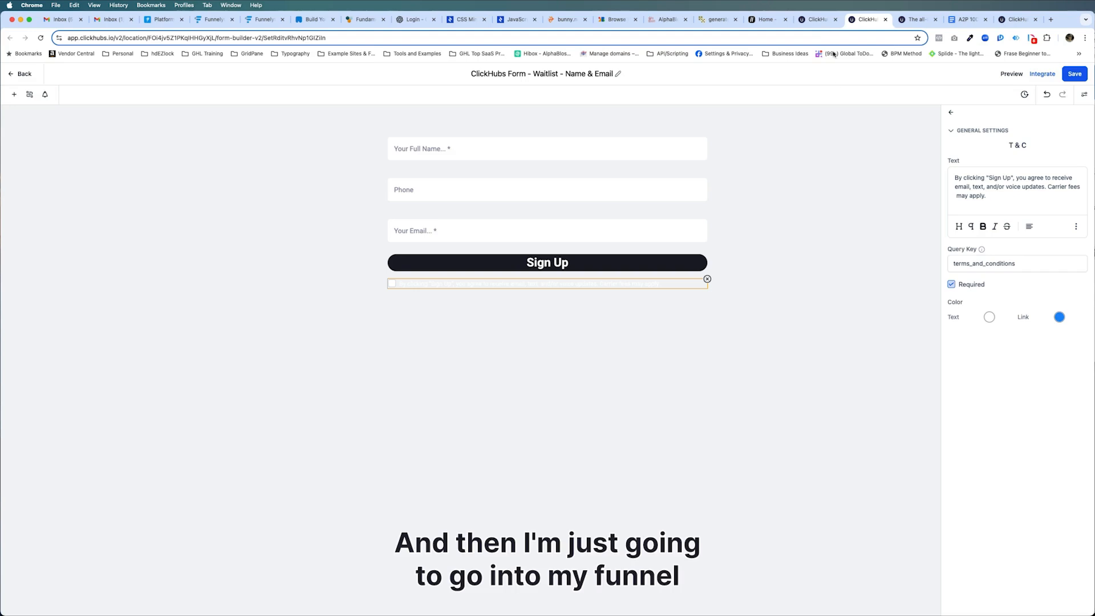
# In the funnel's home page, delete the duplicate disclaimer paragraph at the bottom of the sign-up popup and publish.
pyautogui.click(816, 20)
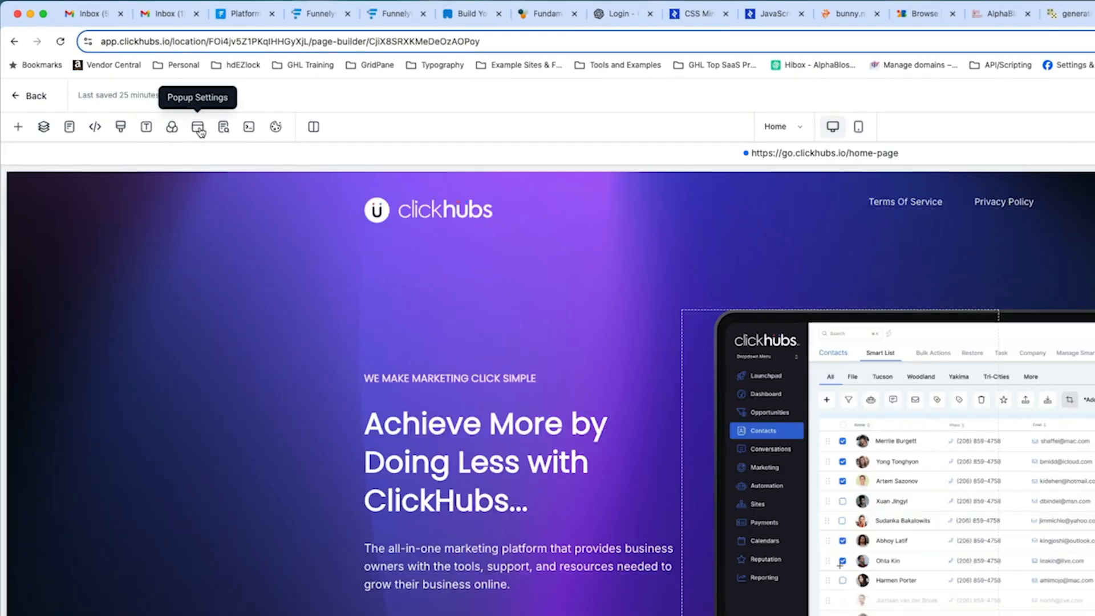
pyautogui.click(198, 129)
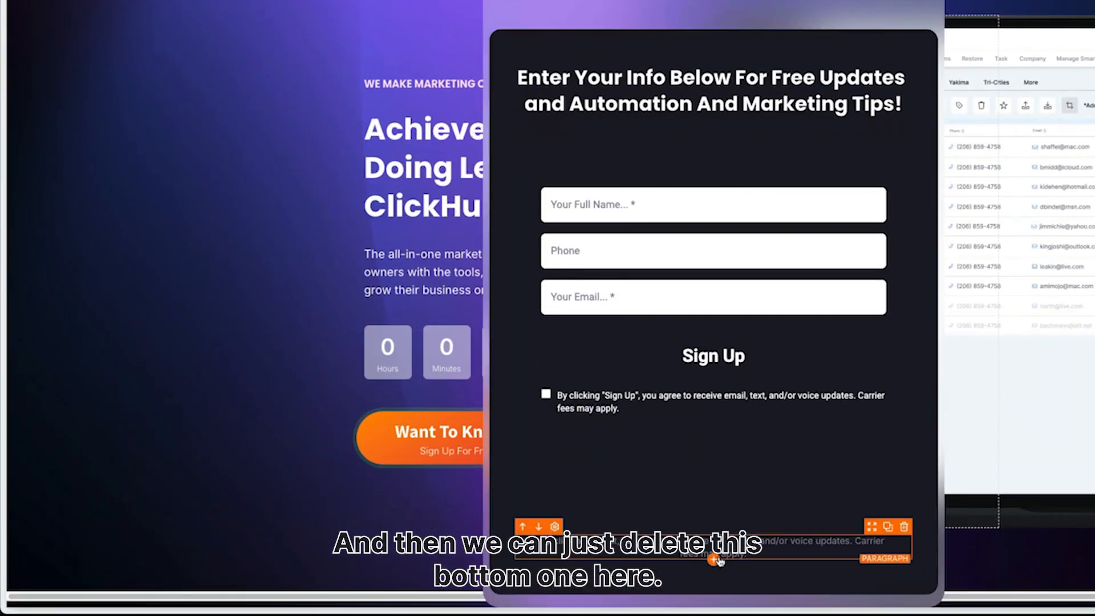
pyautogui.click(904, 526)
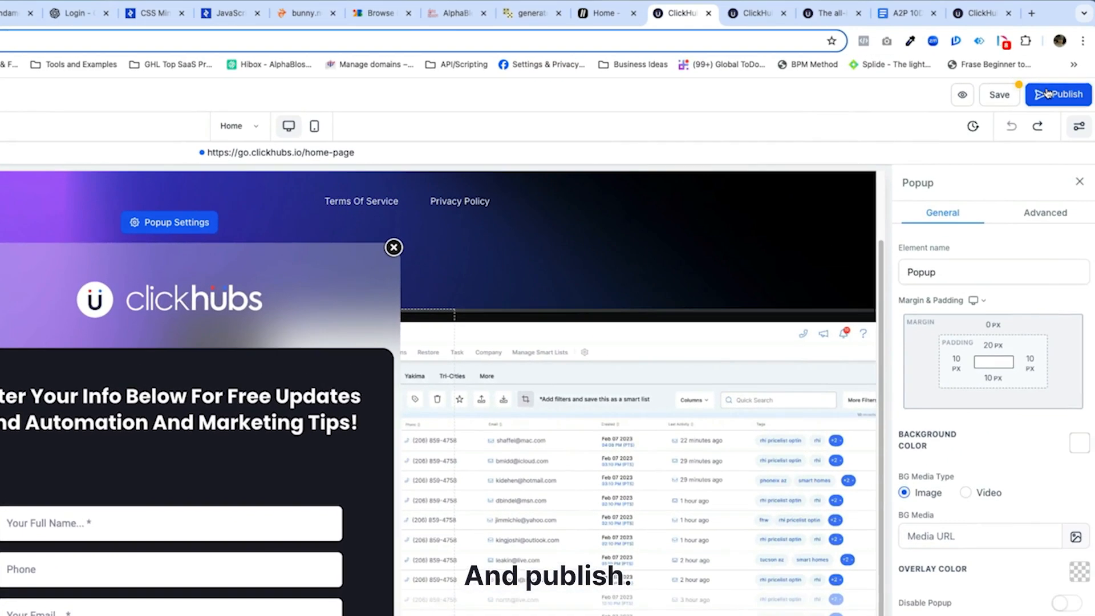
pyautogui.click(1056, 92)
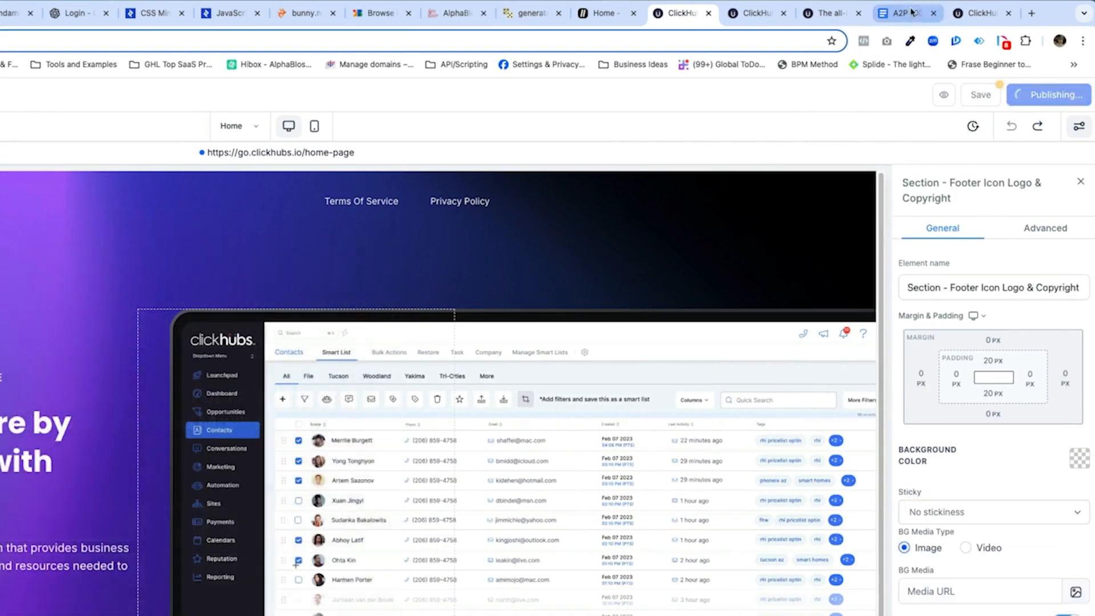
# Copy the live home page URL and paste it as the contact form link at the end of the consent field.
pyautogui.click(840, 14)
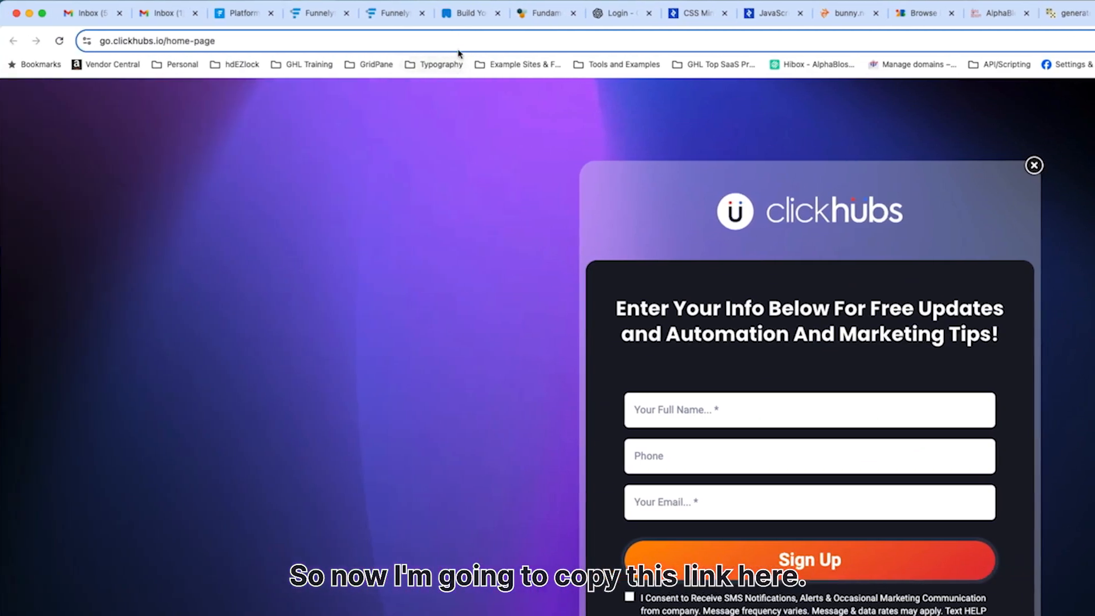
pyautogui.click(460, 42)
pyautogui.press('super+c')
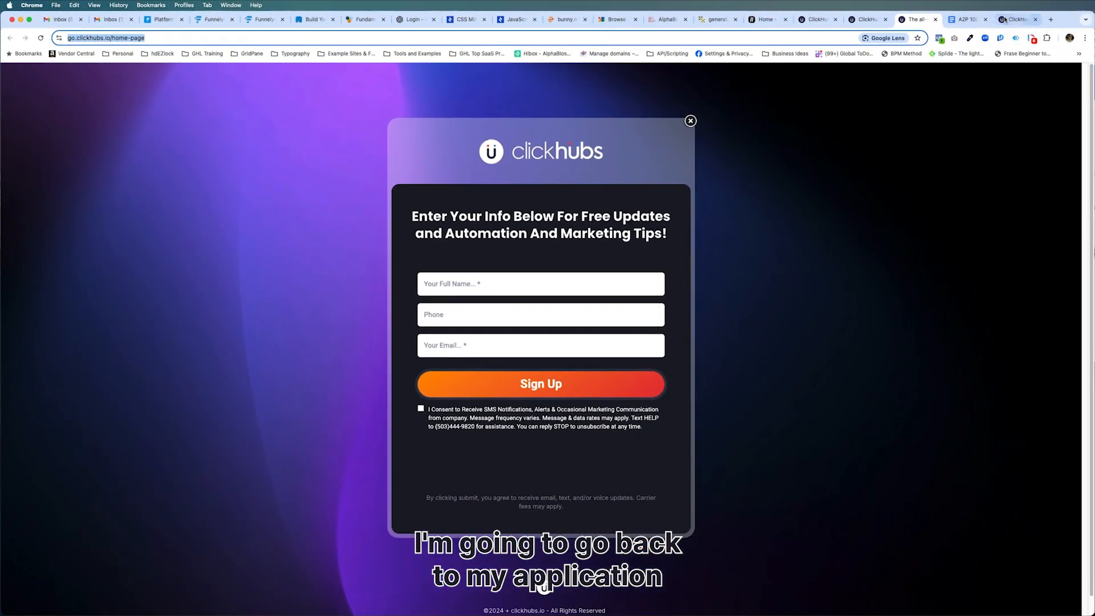
pyautogui.click(1004, 20)
pyautogui.moveTo(865, 256); pyautogui.dragTo(968, 256)
pyautogui.press('super+v')
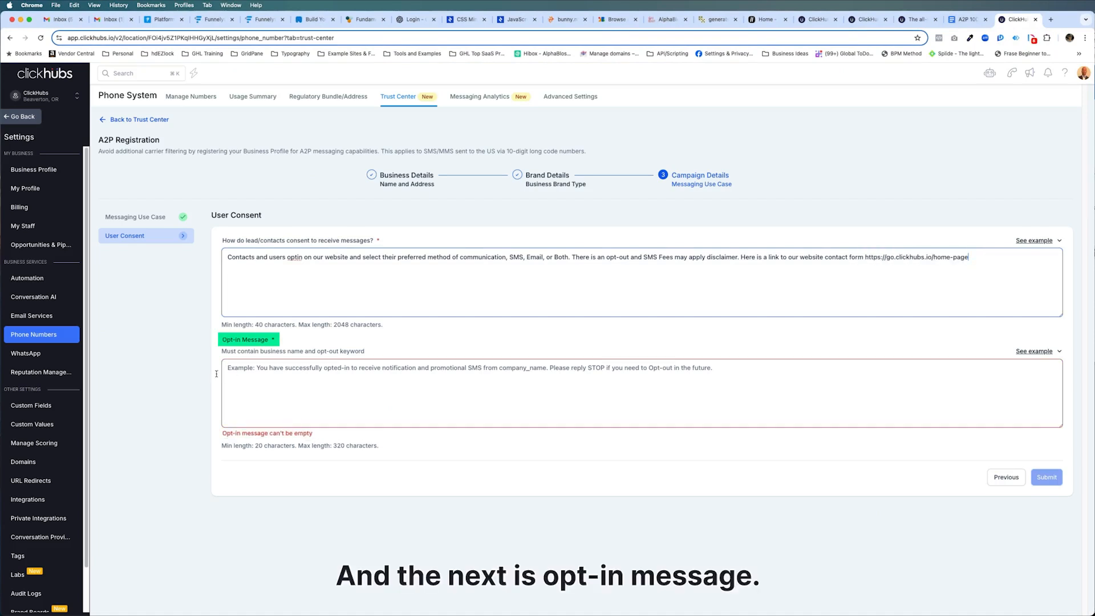
# Copy the template's opt-in message into the Opt-in Message field, replacing the business name placeholder with ClickHubs LLC.
pyautogui.click(965, 19)
pyautogui.scroll(-1, 615, 354)
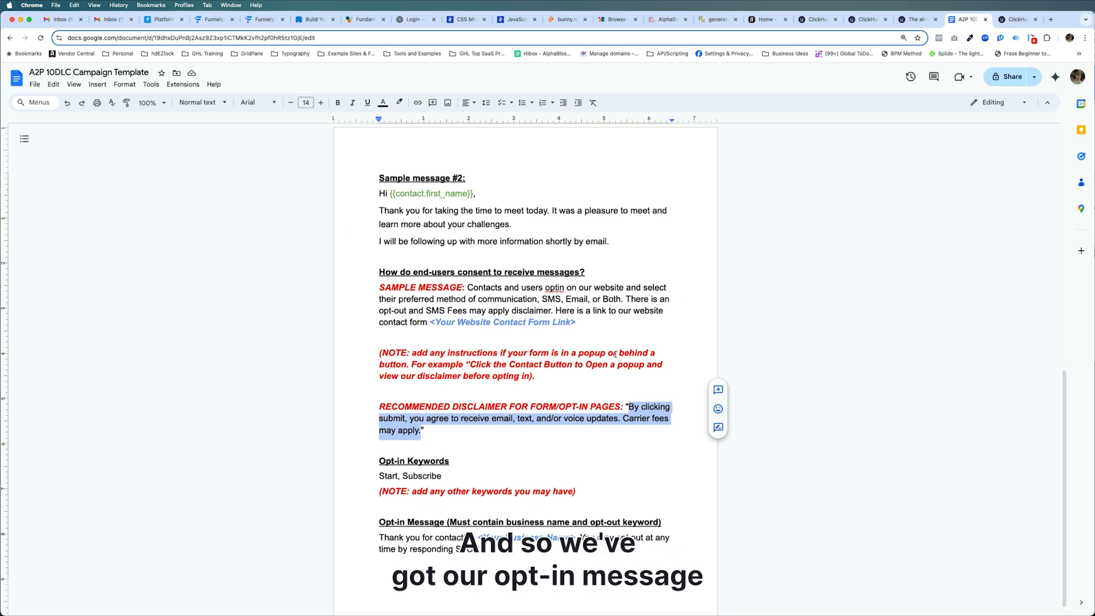
pyautogui.scroll(-1, 615, 354)
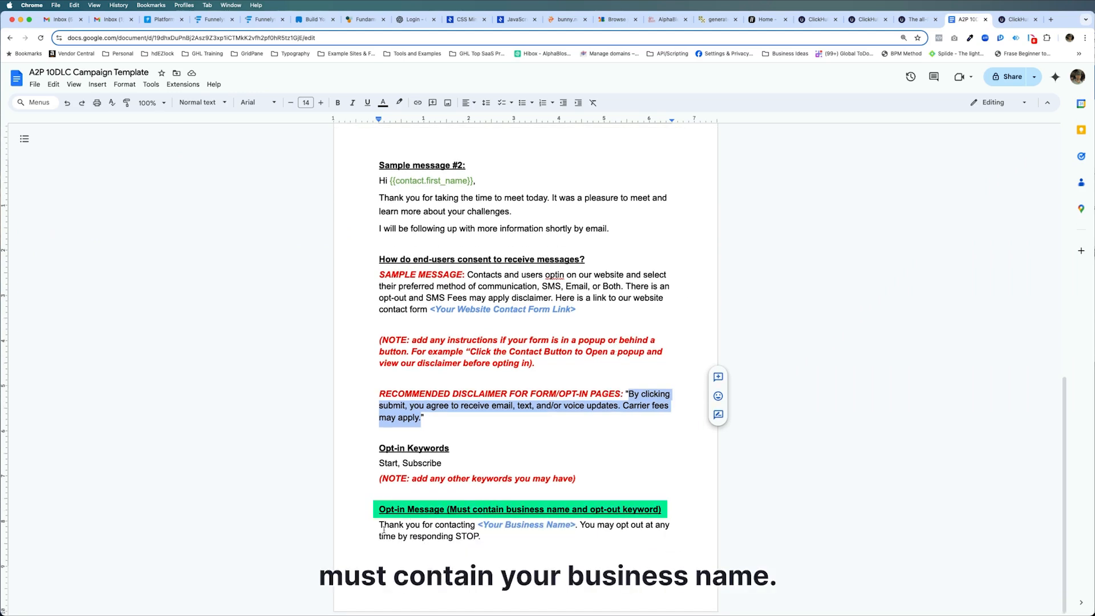
pyautogui.moveTo(378, 524); pyautogui.dragTo(482, 539)
pyautogui.press('super+c')
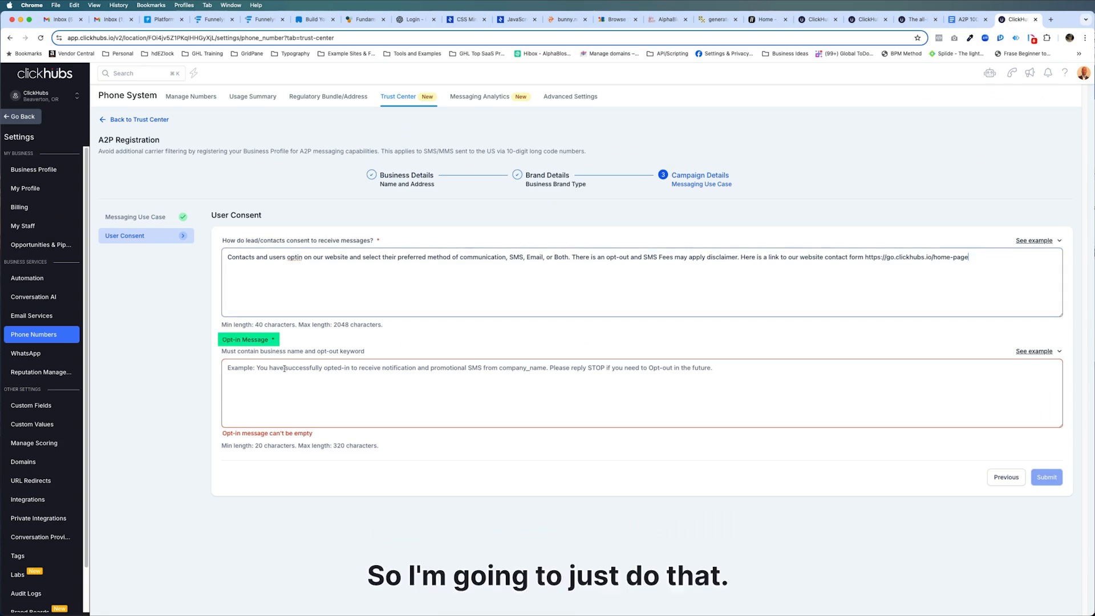
pyautogui.click(307, 368)
pyautogui.press('super+v')
pyautogui.moveTo(310, 367); pyautogui.dragTo(373, 371)
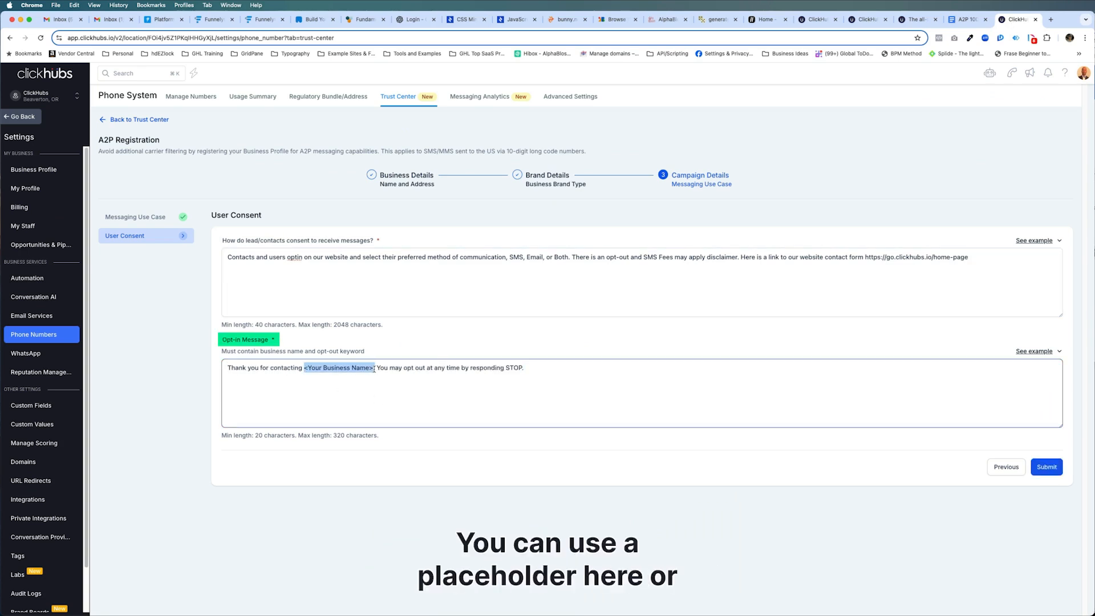
pyautogui.write('ClickHubs LLC')
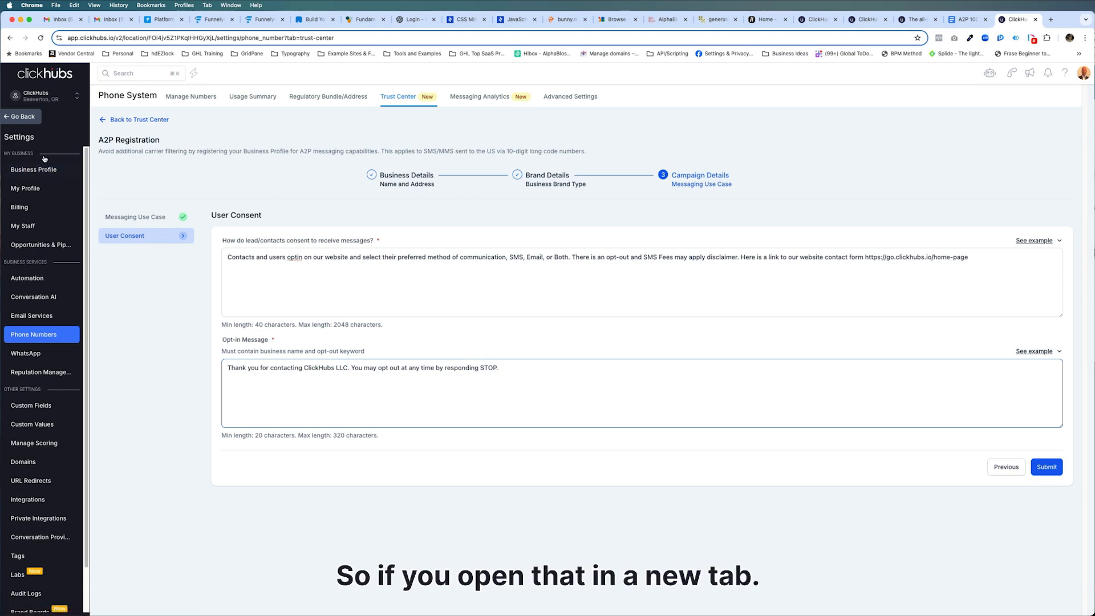
# Check the legal business name in the Business Profile settings.
pyautogui.keyDown('super'); pyautogui.click(31, 171); pyautogui.keyUp('super')
pyautogui.click(1007, 25)
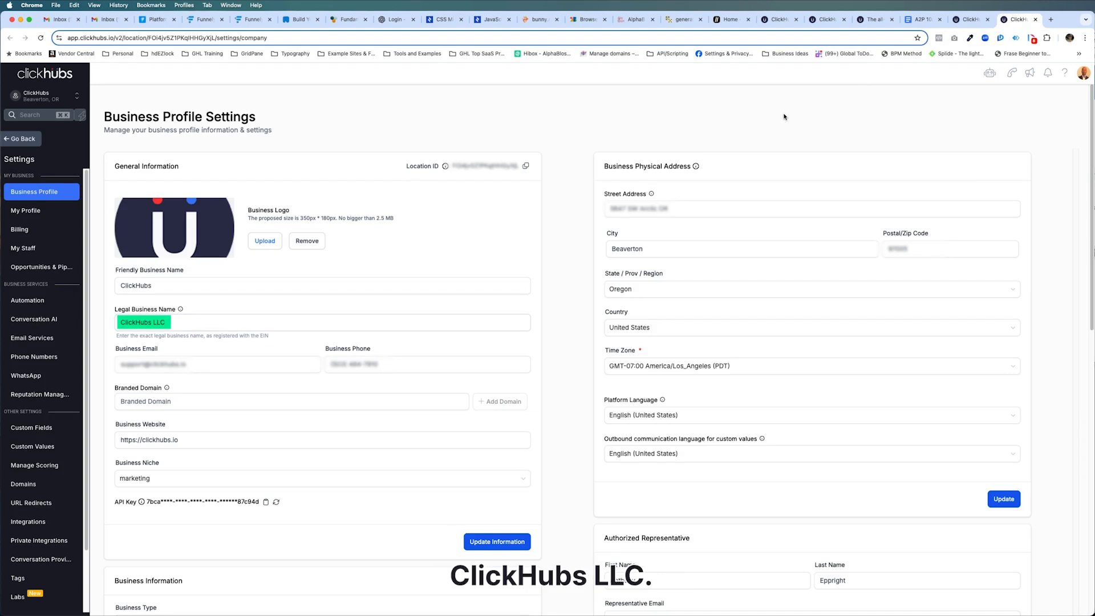
pyautogui.click(1036, 21)
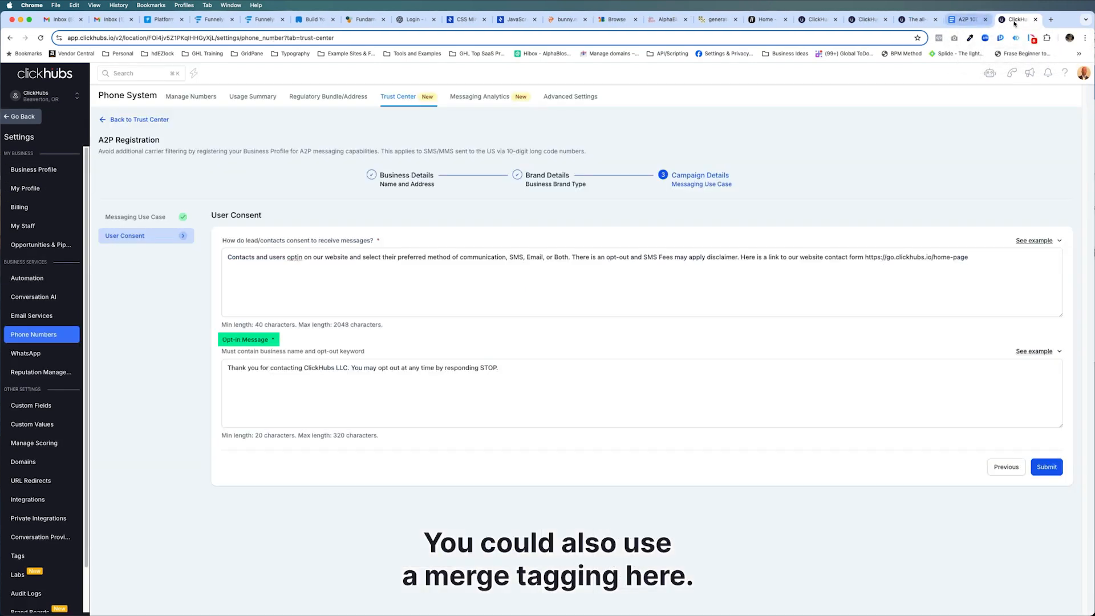
# Submit the A2P campaign registration.
pyautogui.click(343, 373)
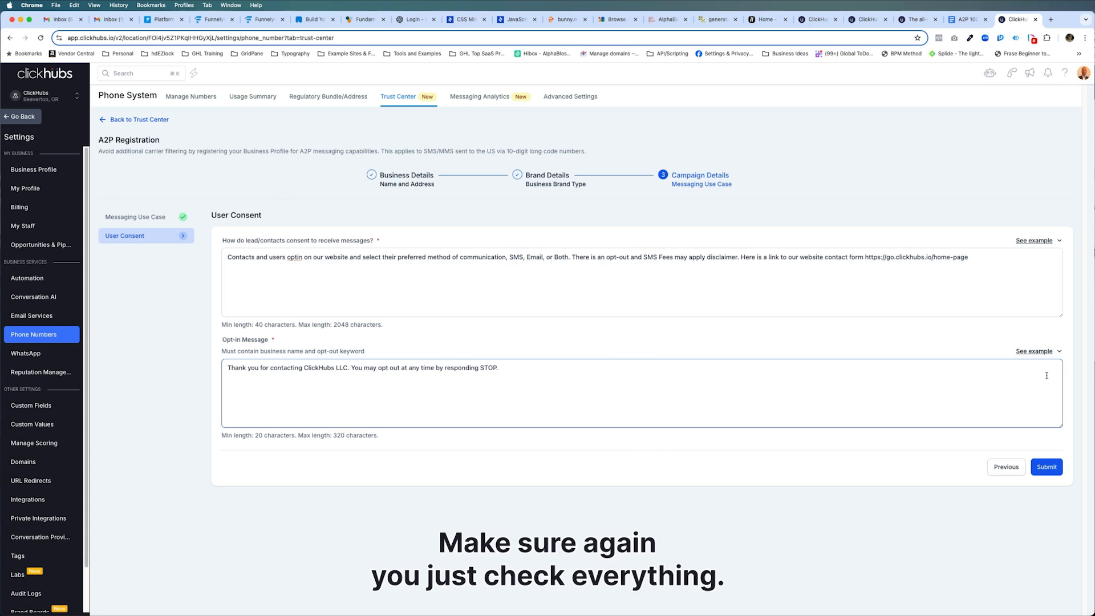
pyautogui.click(1054, 470)
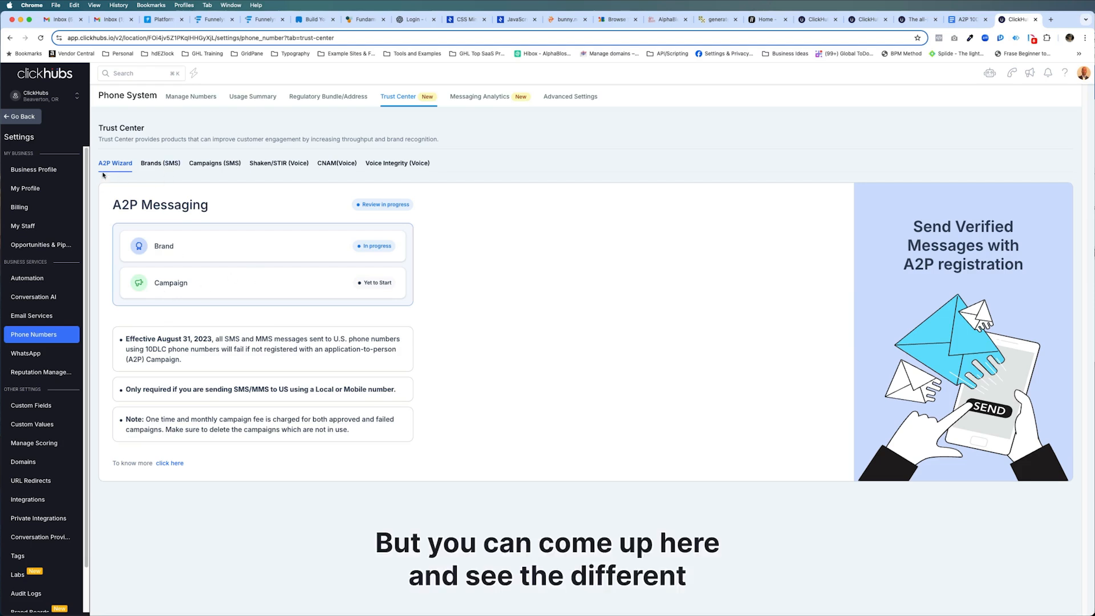
# Review the Trust Center's Brands (SMS) and Campaigns (SMS) tabs.
pyautogui.click(155, 163)
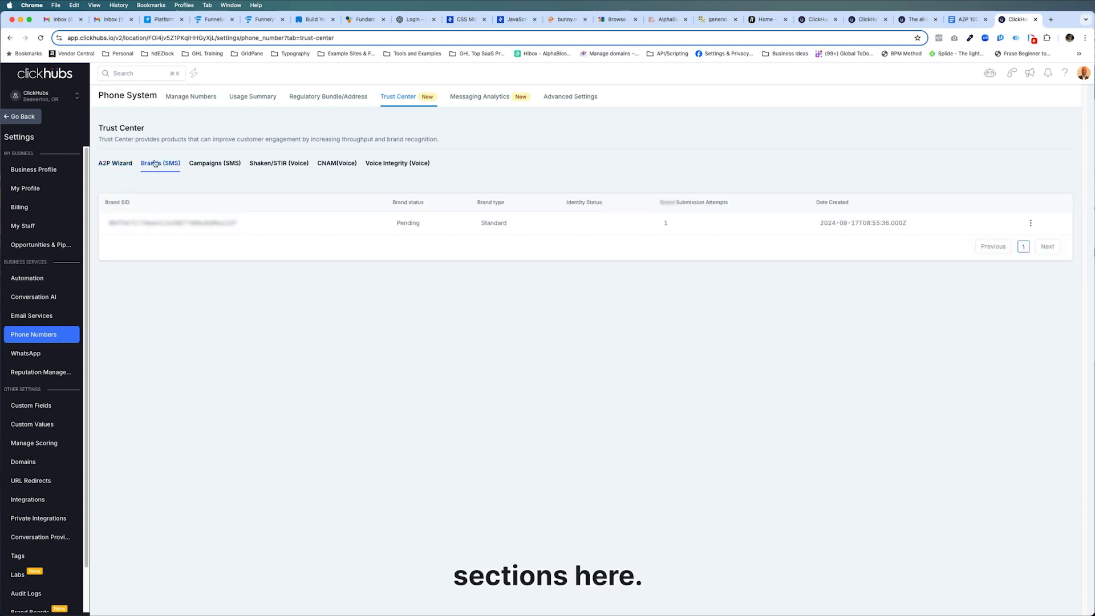
pyautogui.click(200, 165)
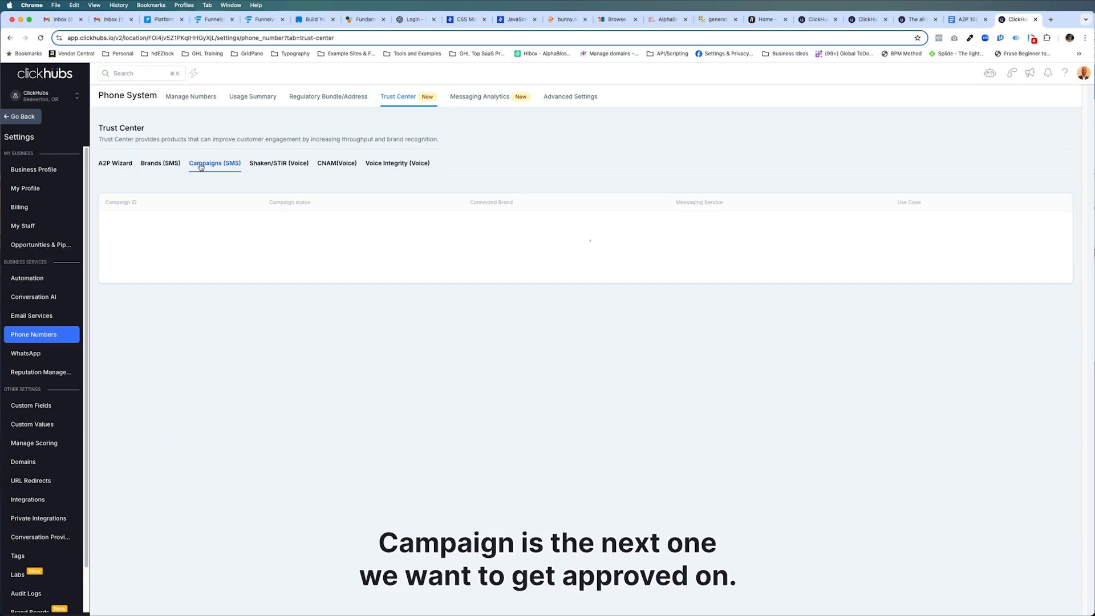
# Register Shaken/STIR with the friendly name ClickHubs LLC, accept the certification, and submit.
pyautogui.click(269, 166)
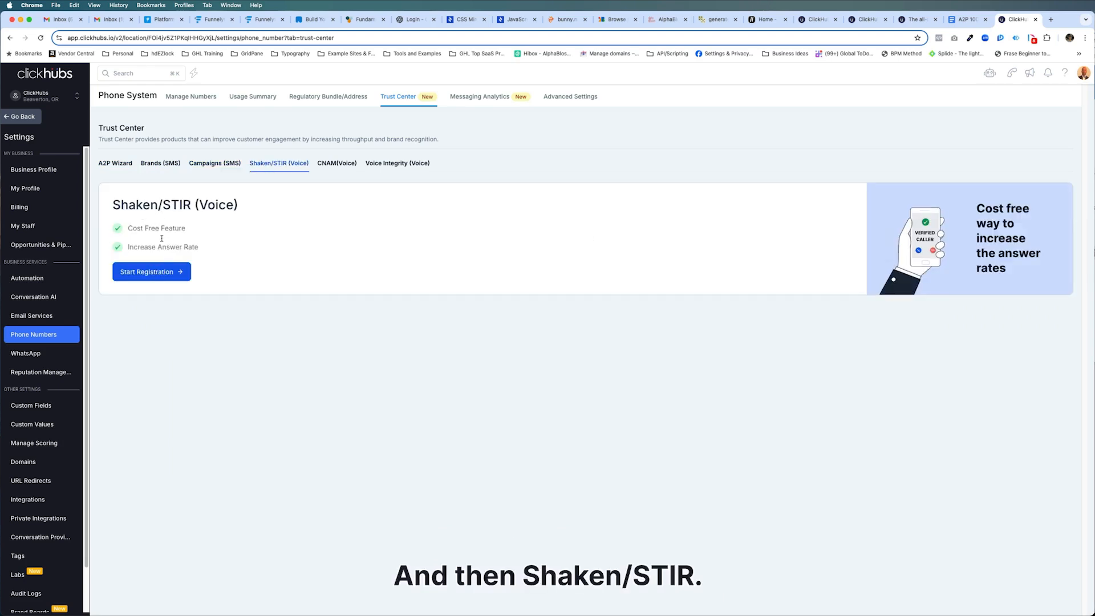
pyautogui.click(159, 271)
pyautogui.click(268, 256)
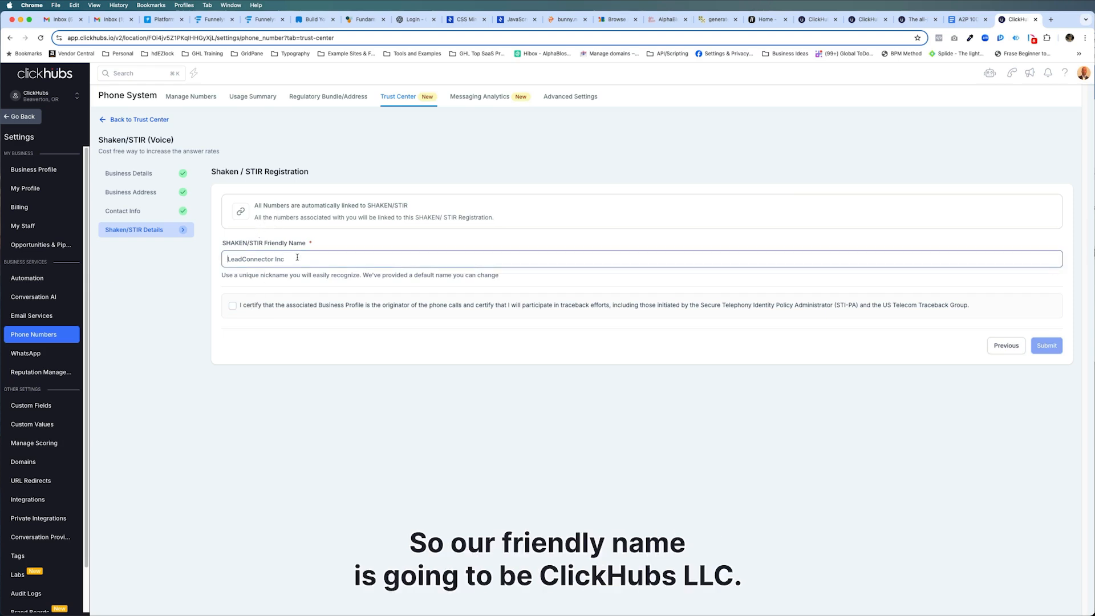
pyautogui.press('super+a')
pyautogui.write('ClickHubs LLC')
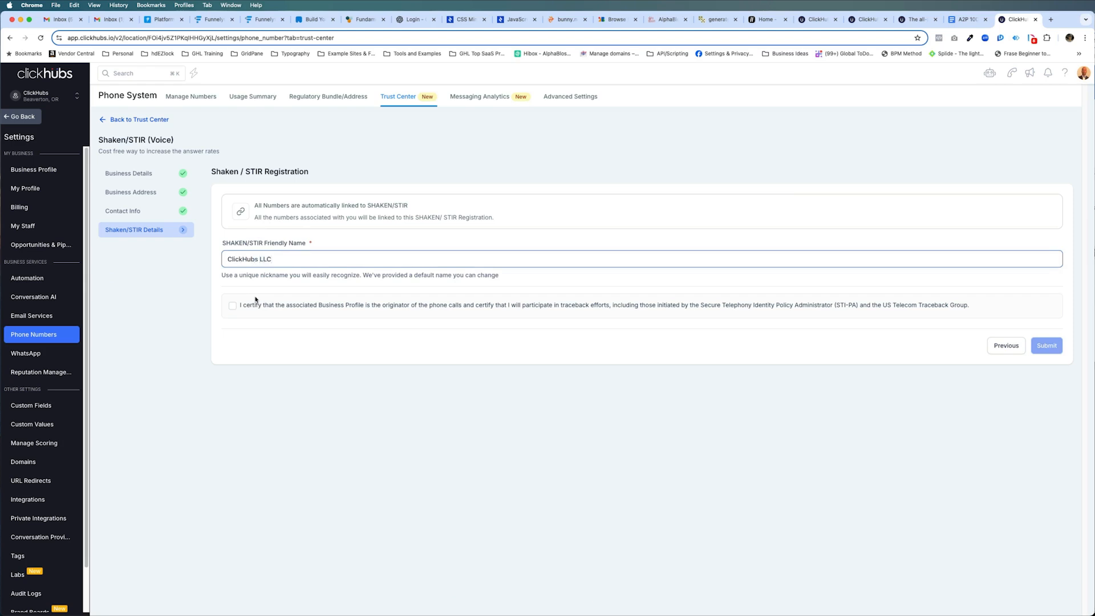
pyautogui.click(233, 306)
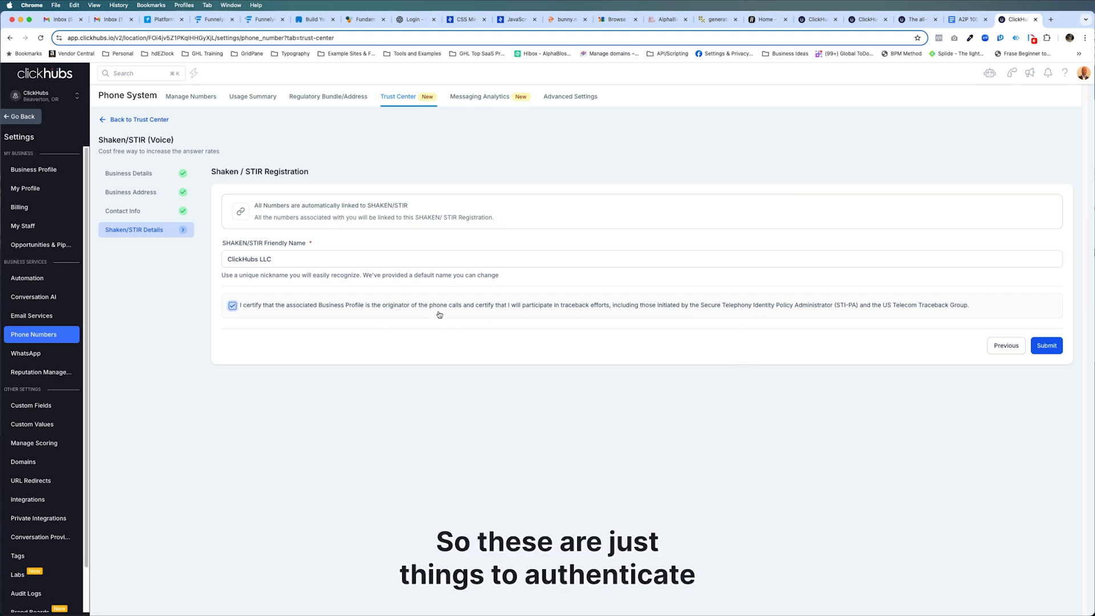
pyautogui.click(1047, 346)
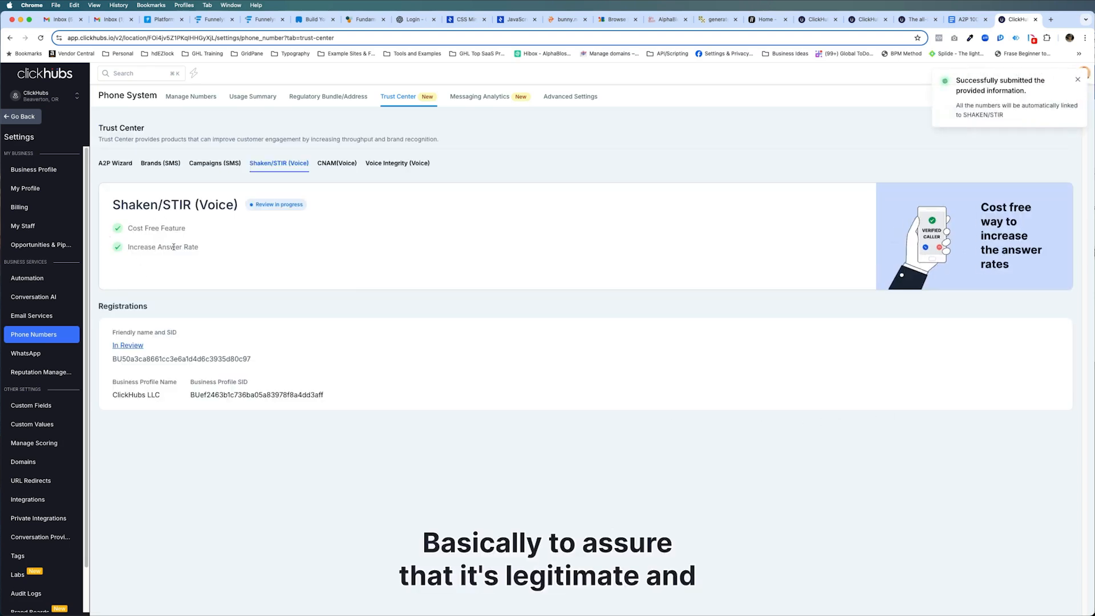
# Register CNAM with the display name ClickHubs LLC, accept the certification, and submit.
pyautogui.click(337, 165)
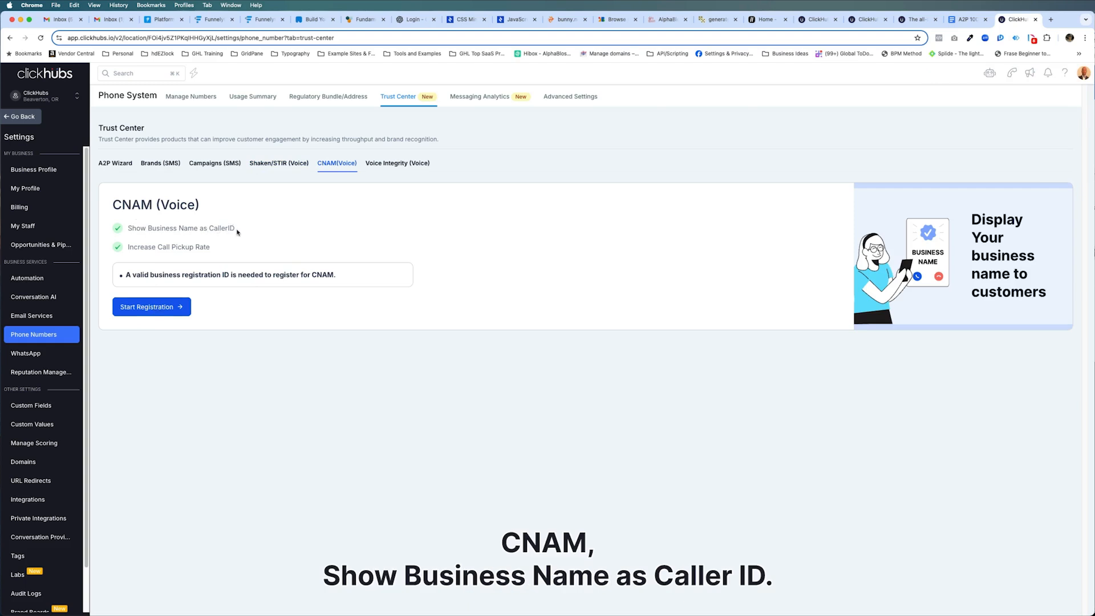
pyautogui.click(152, 306)
pyautogui.click(252, 260)
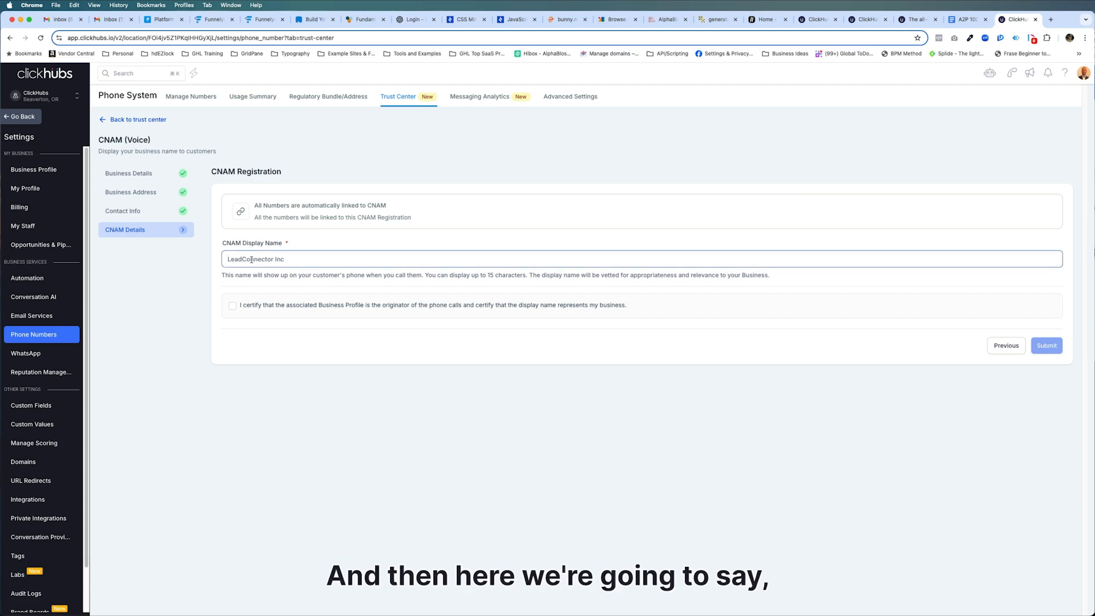
pyautogui.write('ClickHubs LLC')
pyautogui.click(234, 306)
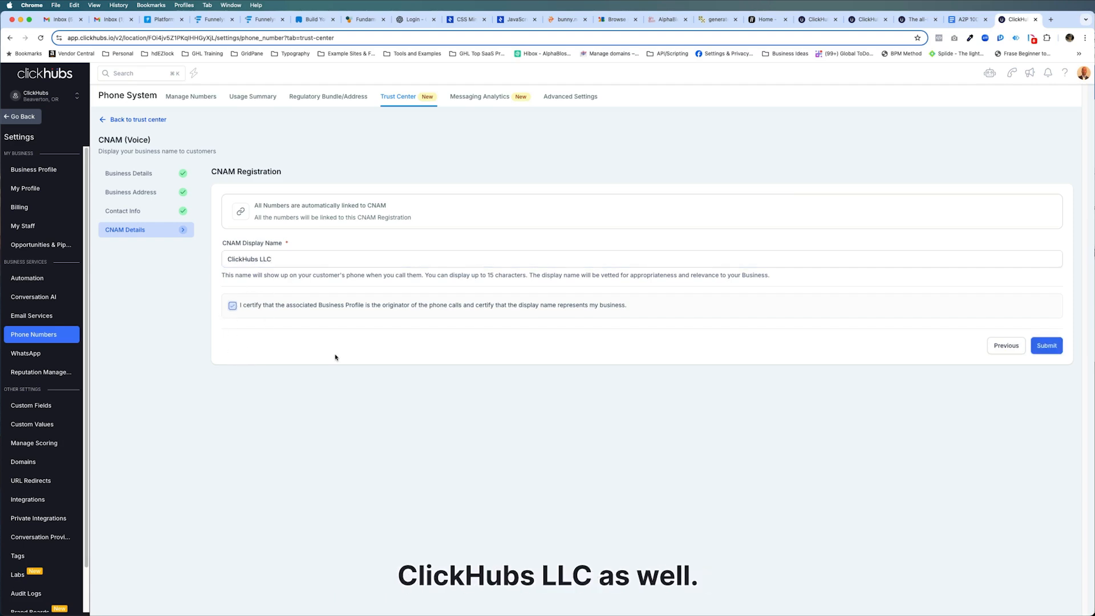
pyautogui.click(1049, 347)
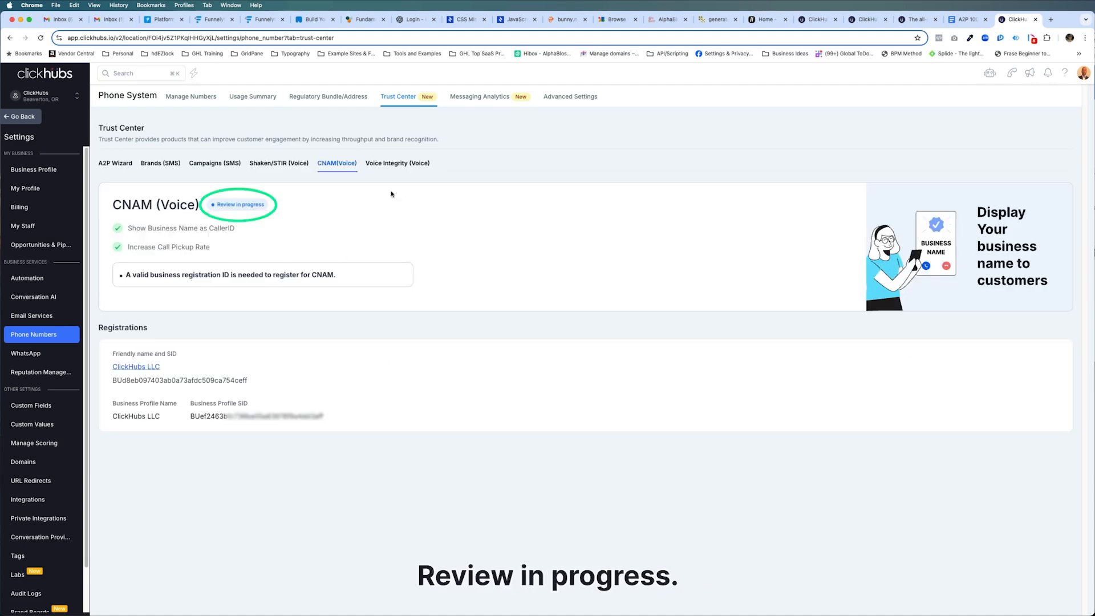
# Review the Voice Integrity and A2P Wizard tabs, then open Phone Numbers settings to check A2P compliance.
pyautogui.click(395, 164)
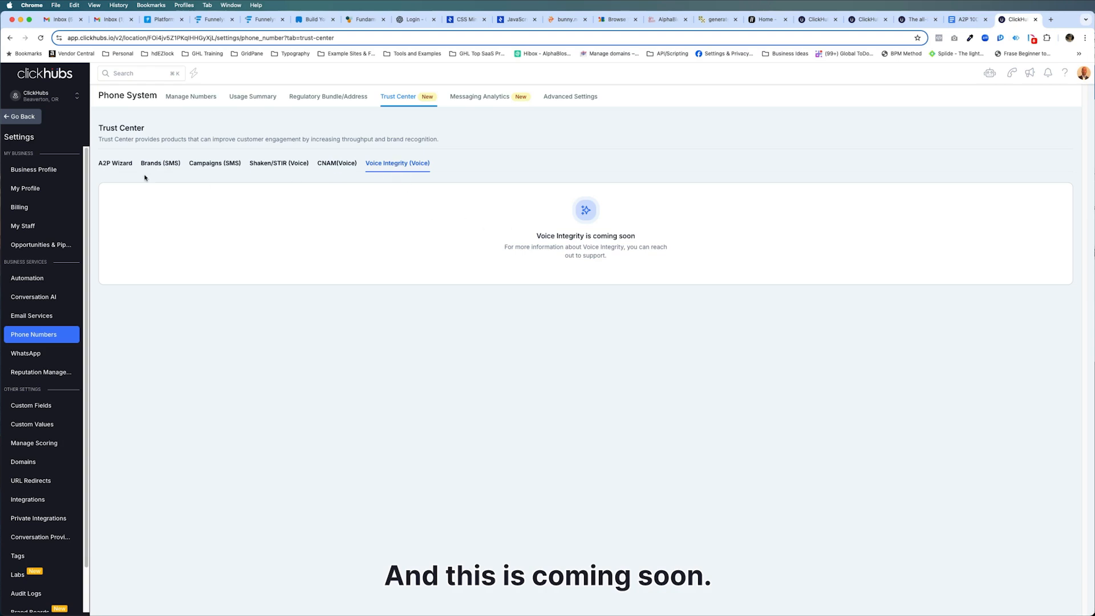
pyautogui.click(115, 163)
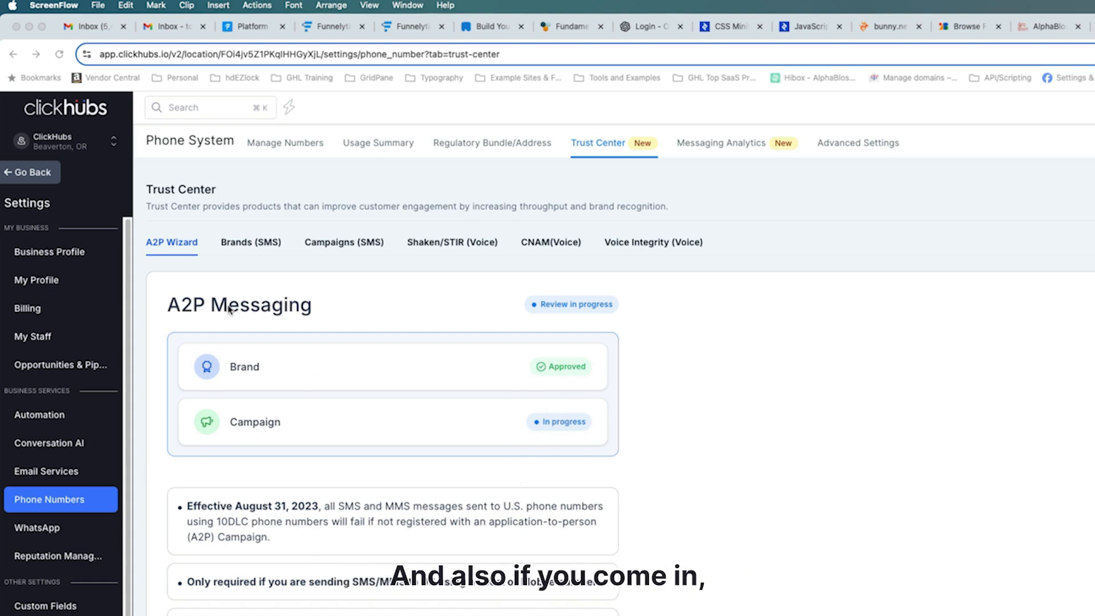
pyautogui.click(272, 145)
pyautogui.click(272, 145)
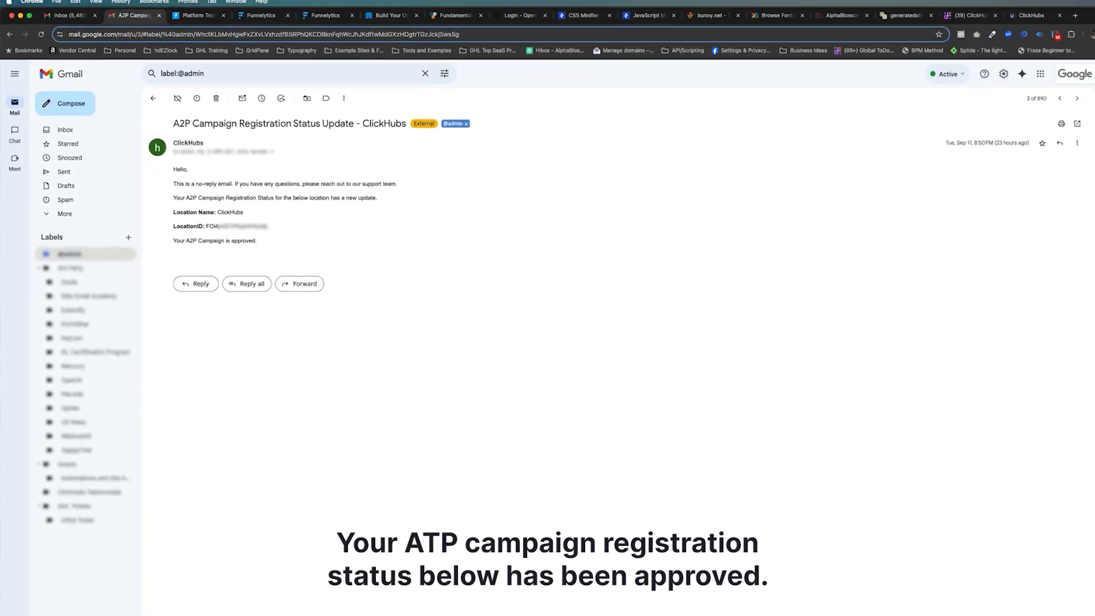
pyautogui.click(1031, 16)
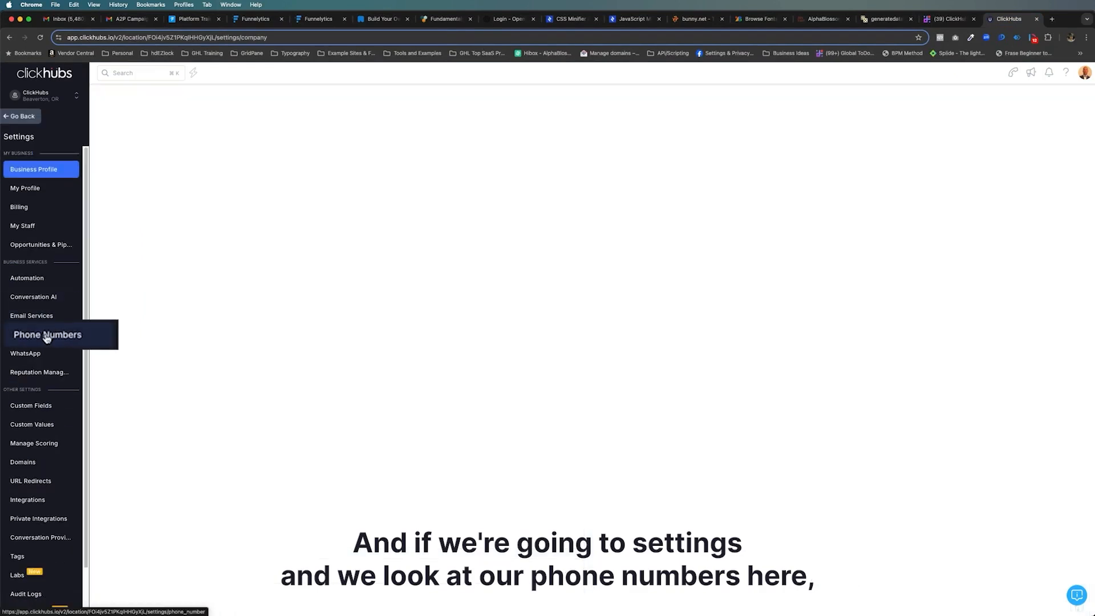
pyautogui.click(38, 335)
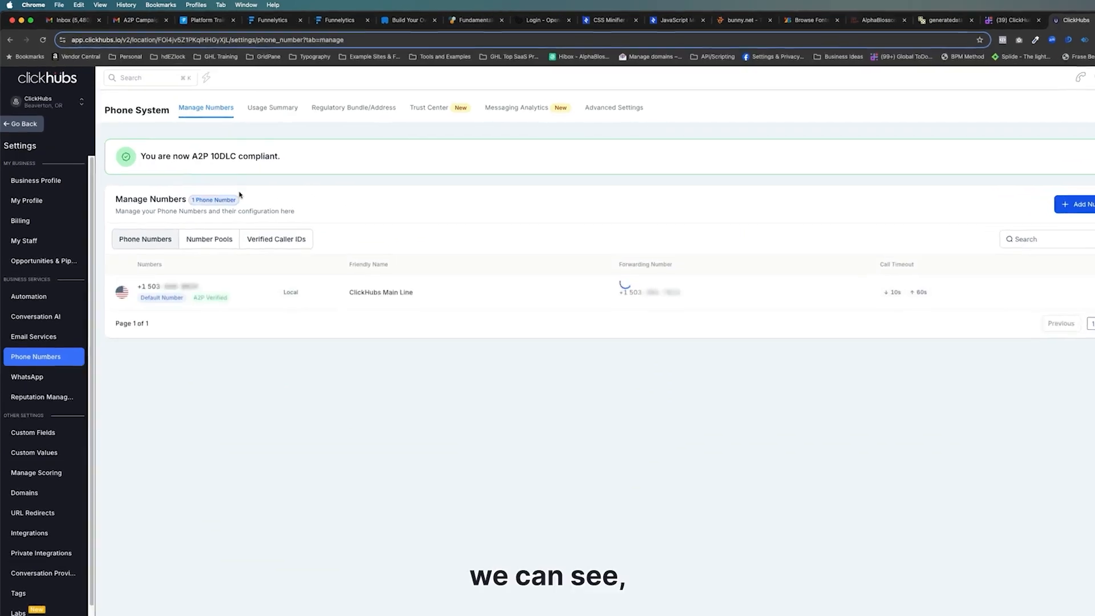